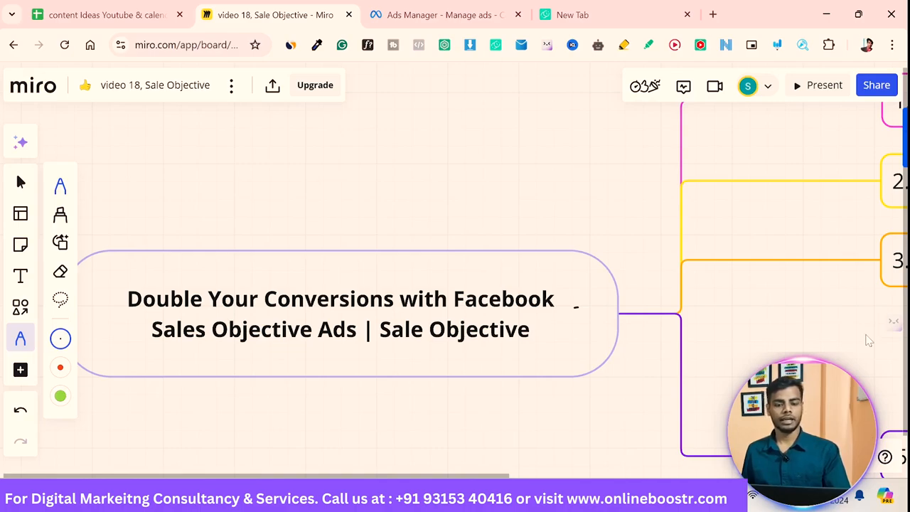
Step: With the pen, annotate the mind map beside the second topic with an arrow and write 'Instant result' next to it
drag(532, 338, 575, 328)
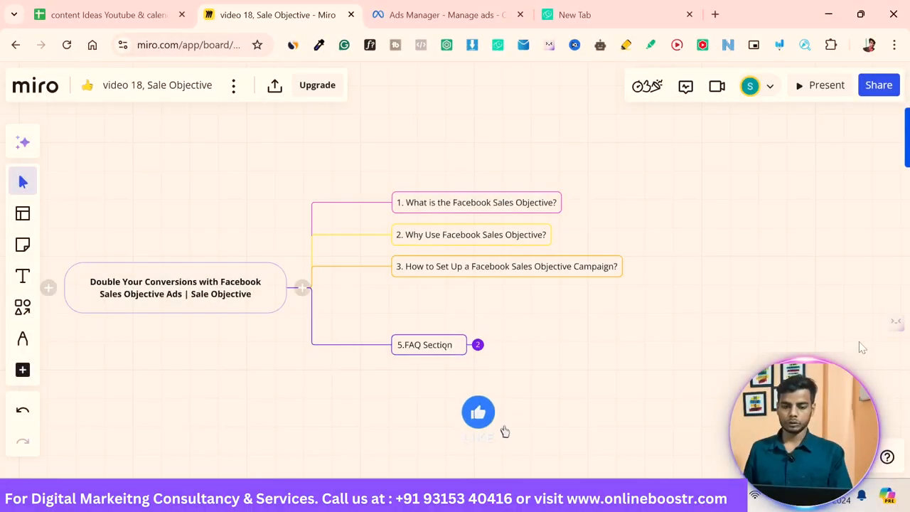
key(p)
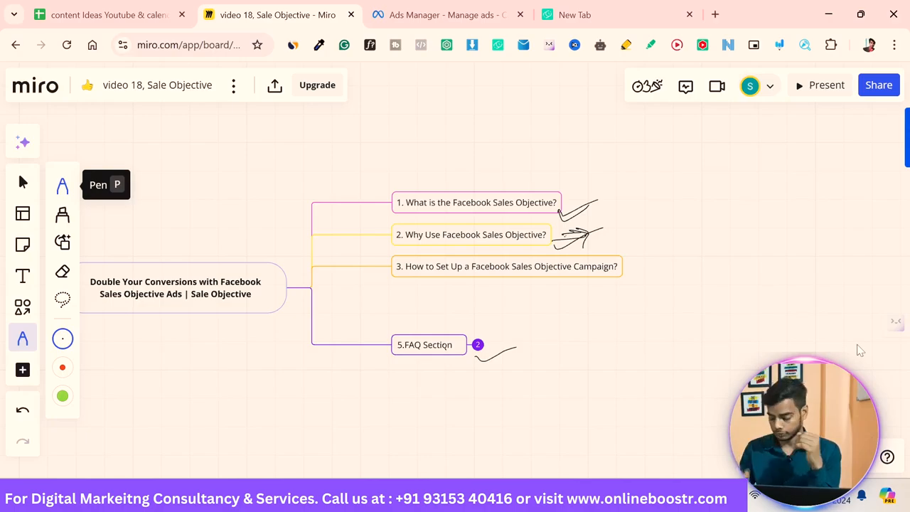
drag(551, 235, 601, 226)
mouse_move(669, 195)
mouse_down()
mouse_move(669, 212)
mouse_move(655, 184)
mouse_move(740, 198)
mouse_move(772, 182)
mouse_move(768, 201)
mouse_move(821, 183)
mouse_move(849, 200)
mouse_move(869, 191)
mouse_move(889, 197)
mouse_up()
click(679, 196)
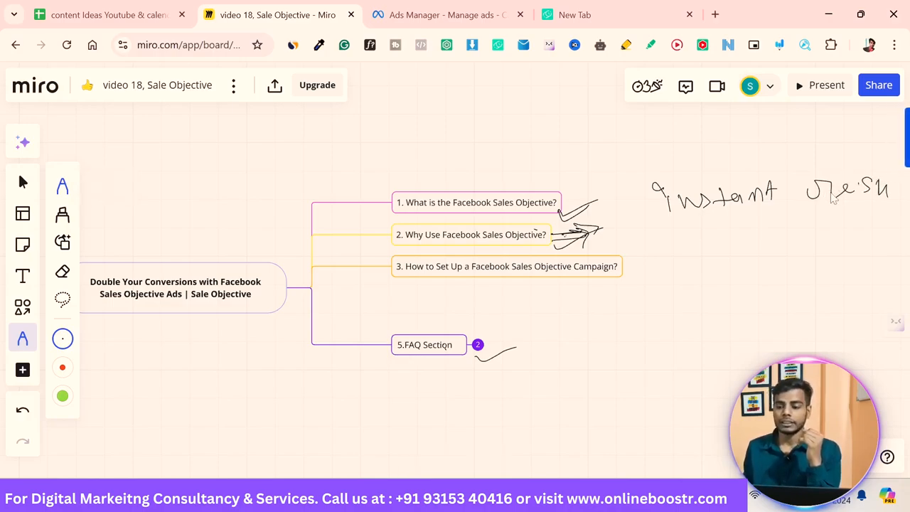
Step: Handwrite the notes '→ 10 per day', '20,' and '100 per day' below, underlining the last one
mouse_move(643, 242)
mouse_down()
mouse_move(701, 244)
mouse_move(702, 237)
mouse_move(723, 250)
mouse_move(771, 233)
mouse_move(765, 245)
mouse_move(793, 253)
mouse_up()
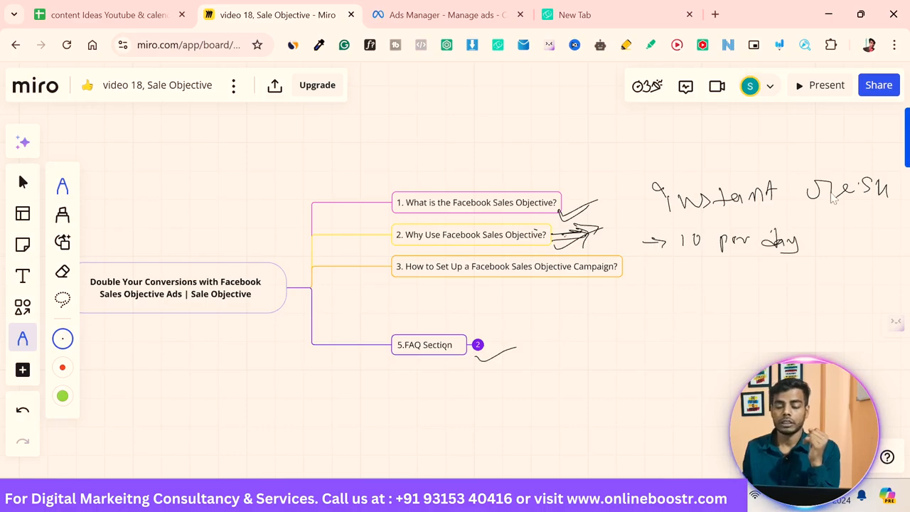
drag(686, 270, 733, 281)
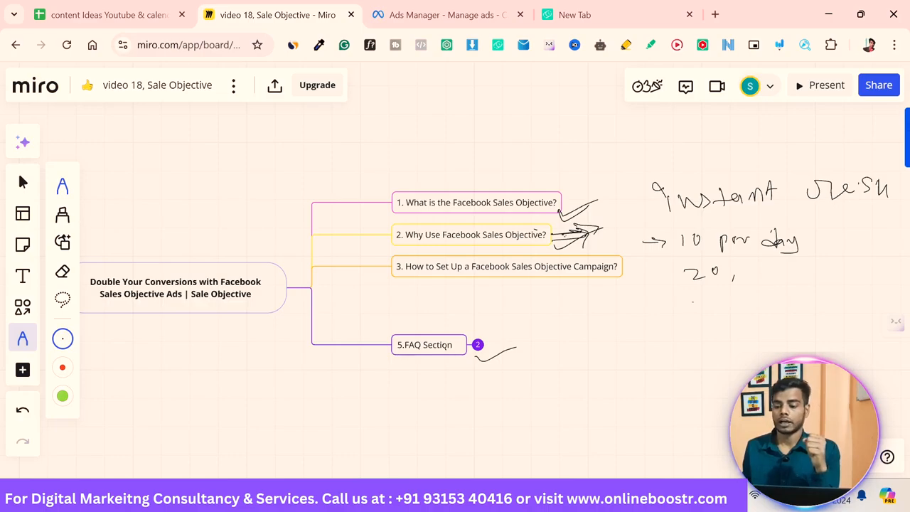
drag(694, 303, 694, 317)
drag(707, 303, 709, 305)
mouse_move(723, 304)
mouse_down()
mouse_move(752, 320)
mouse_move(761, 308)
mouse_move(774, 312)
mouse_up()
mouse_move(777, 306)
mouse_down()
mouse_move(784, 297)
mouse_move(841, 308)
mouse_up()
drag(787, 328, 853, 315)
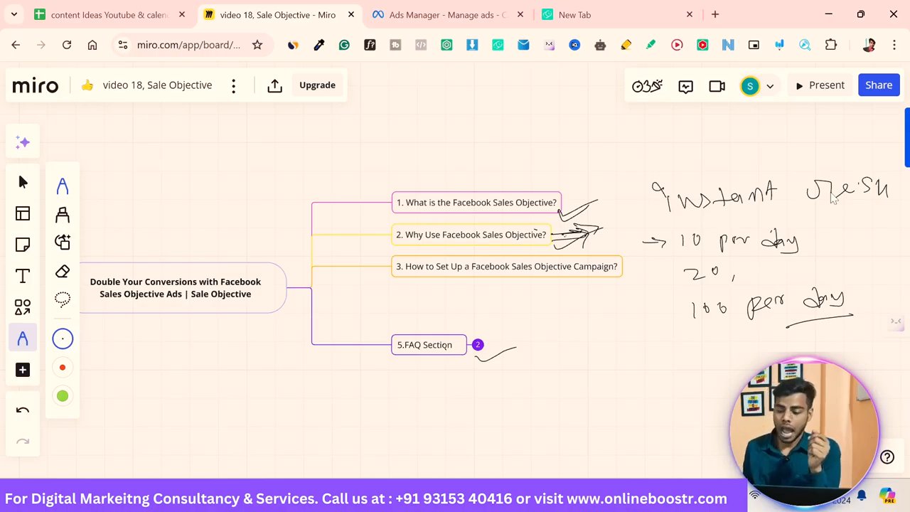
Step: Handwrite 'ROI -' and '3. Catalog' below the notes, underline part of it, and tick the third topic
mouse_move(594, 353)
mouse_down()
mouse_move(594, 389)
mouse_move(617, 381)
mouse_move(632, 361)
mouse_move(656, 375)
mouse_up()
drag(684, 369, 695, 367)
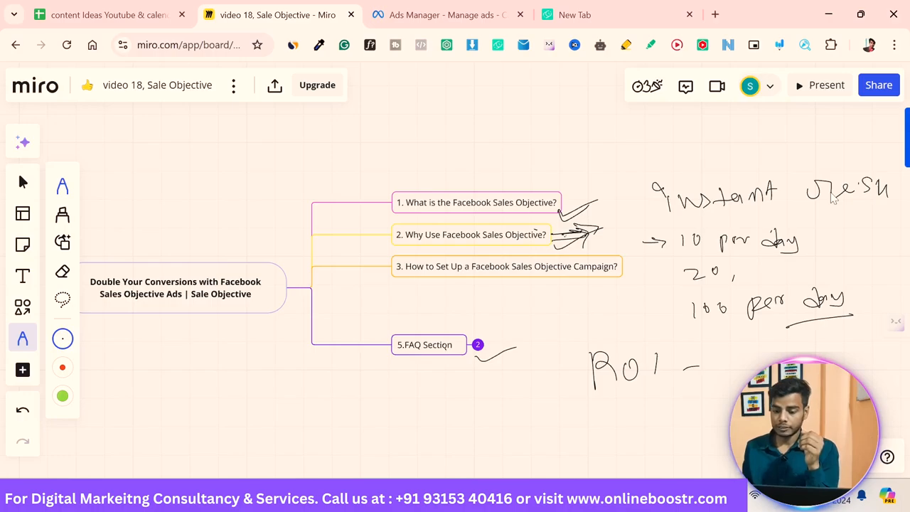
mouse_move(540, 411)
mouse_down()
mouse_move(559, 417)
mouse_move(547, 426)
mouse_up()
drag(575, 422, 645, 424)
drag(638, 411, 653, 411)
mouse_move(664, 410)
mouse_down()
mouse_move(657, 420)
mouse_move(668, 423)
mouse_up()
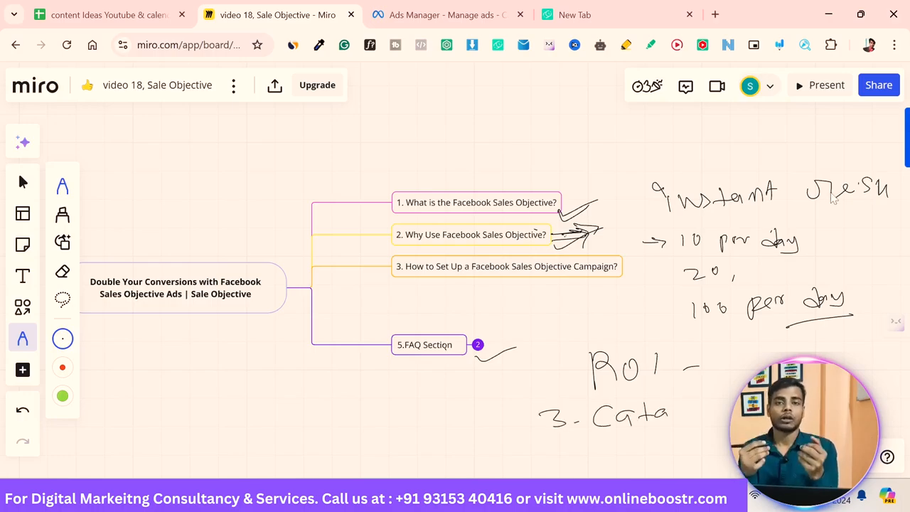
drag(681, 389, 684, 420)
drag(692, 395, 705, 417)
drag(727, 402, 735, 417)
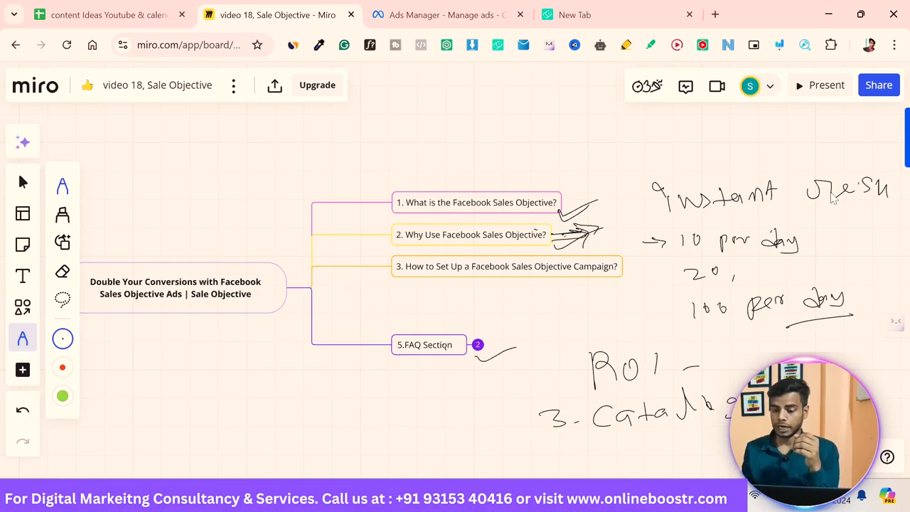
drag(631, 430, 666, 430)
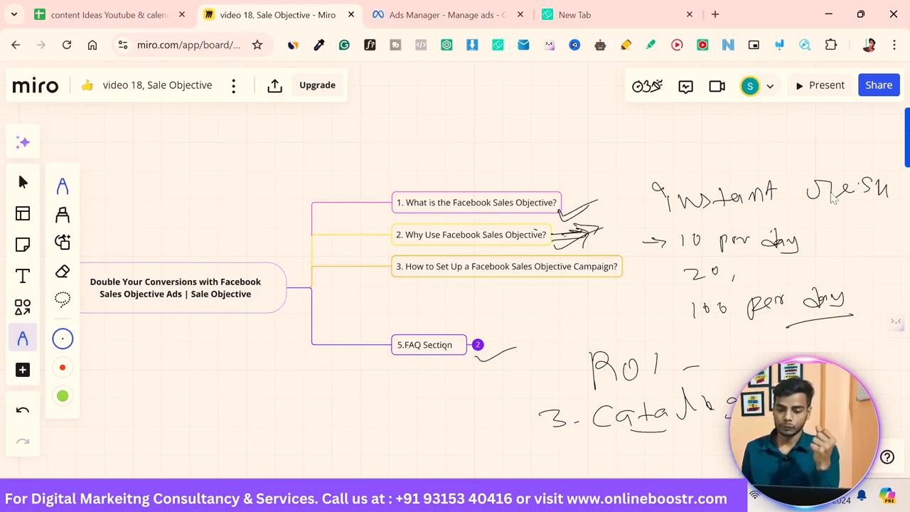
drag(575, 284, 604, 278)
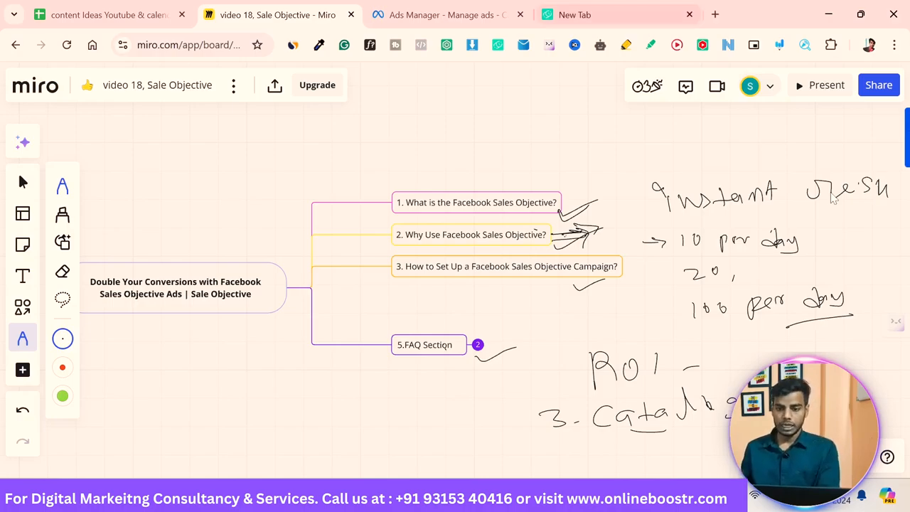
Step: Open facebook.com in the new tab and switch to the Ads Manager tab
click(590, 16)
text(fac)
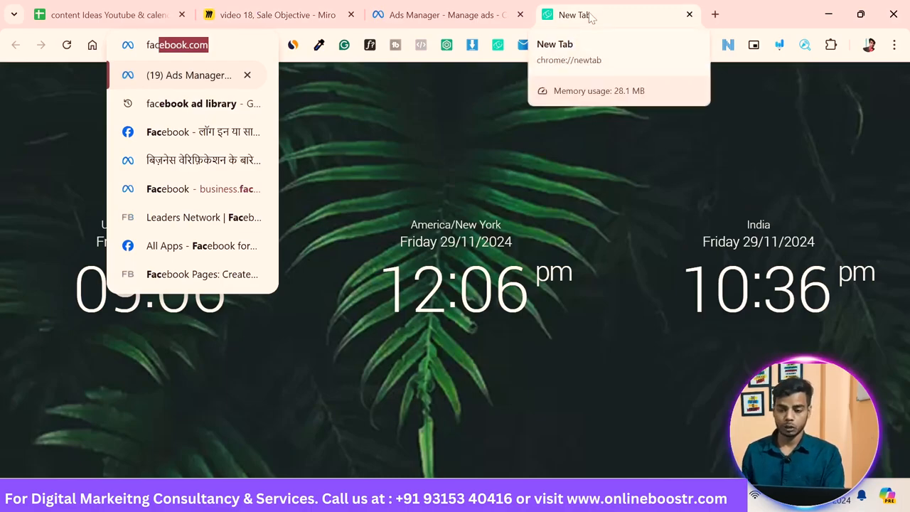
key(Return)
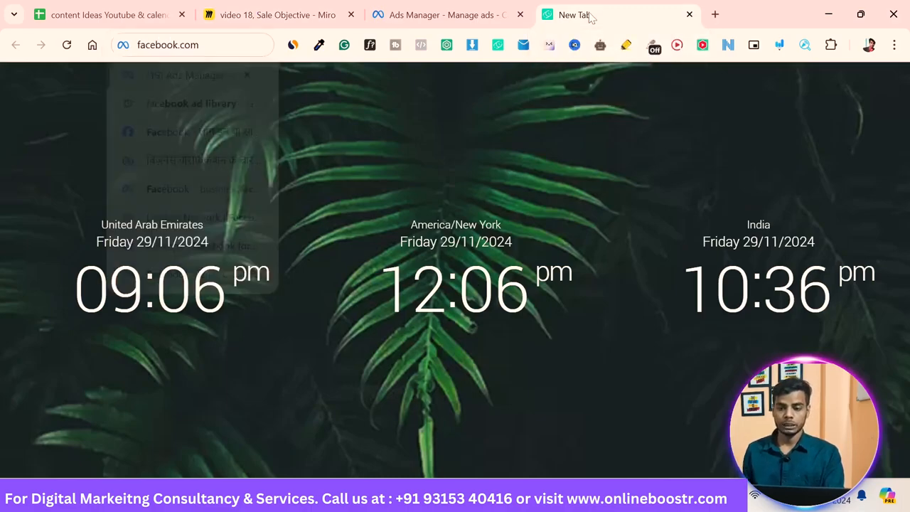
click(474, 20)
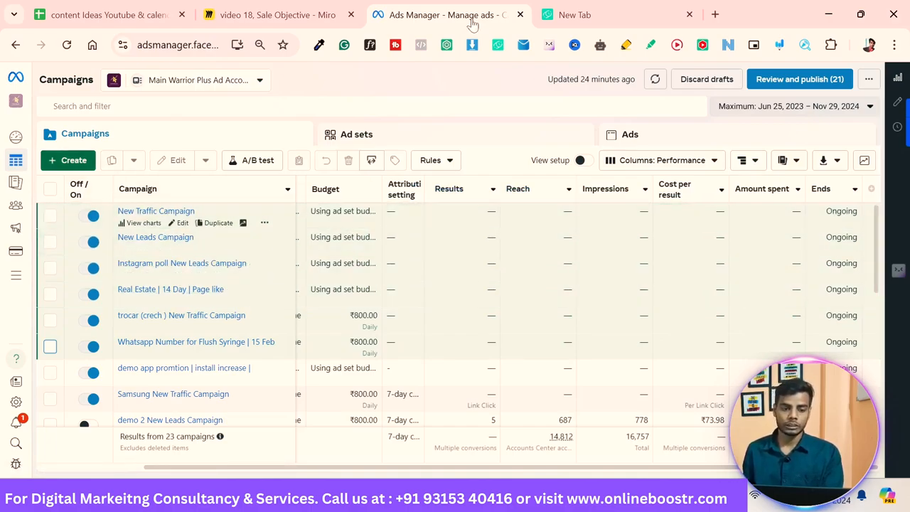
Step: Create a new campaign with the Sales objective and the Manual sales campaign setup
click(68, 160)
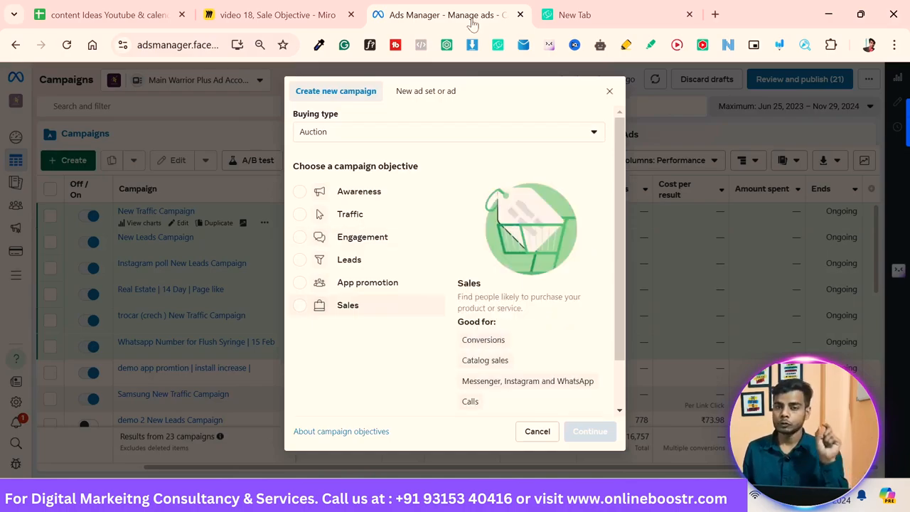
click(348, 305)
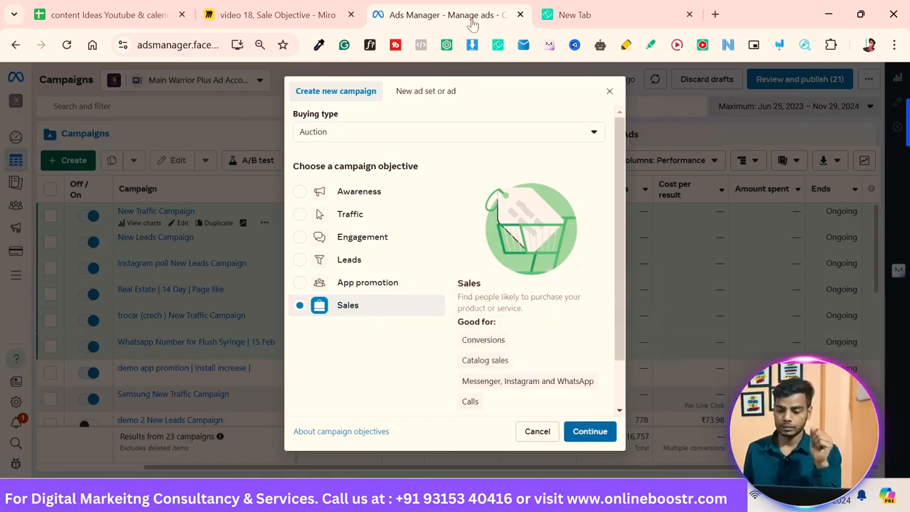
key(Return)
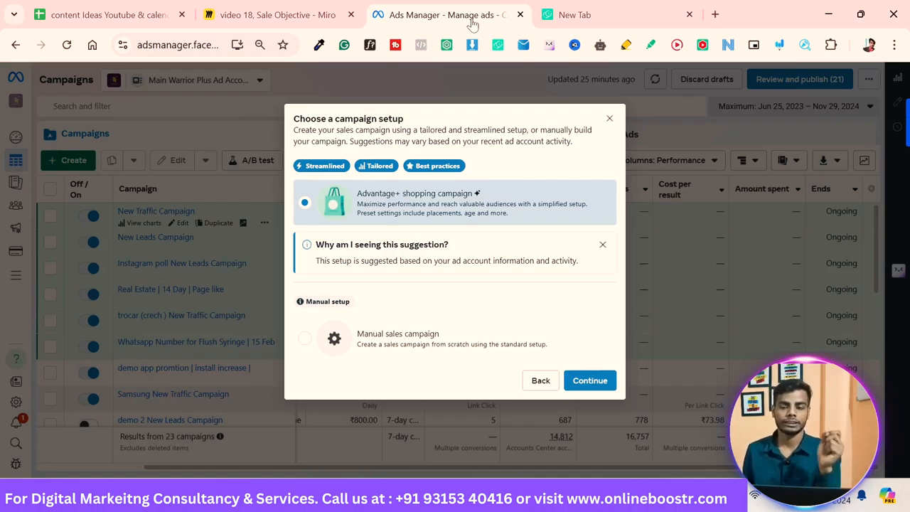
key(Down)
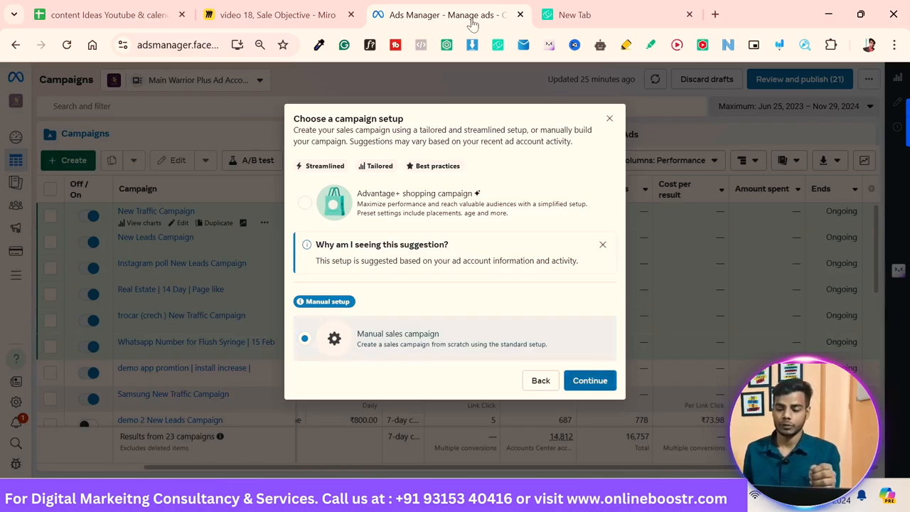
key(Return)
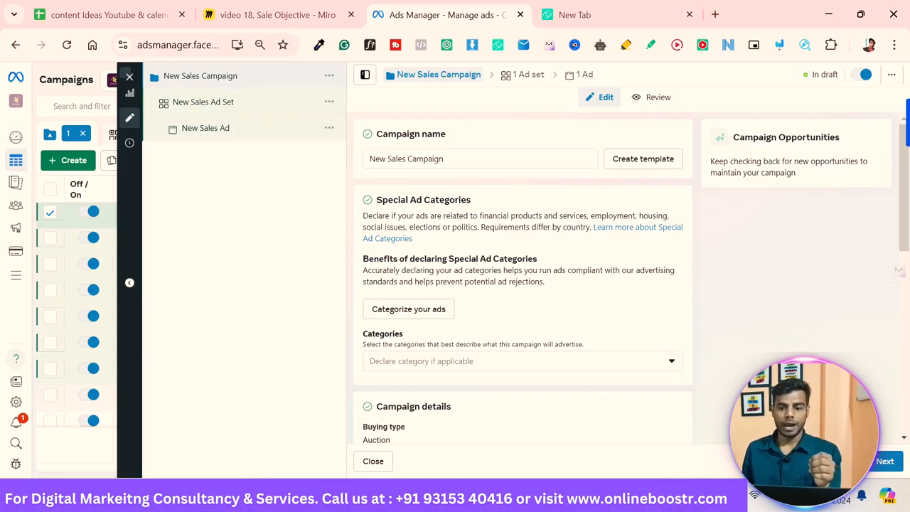
Step: Rename the campaign as shoe sale ad dem
double_click(398, 161)
click(400, 161)
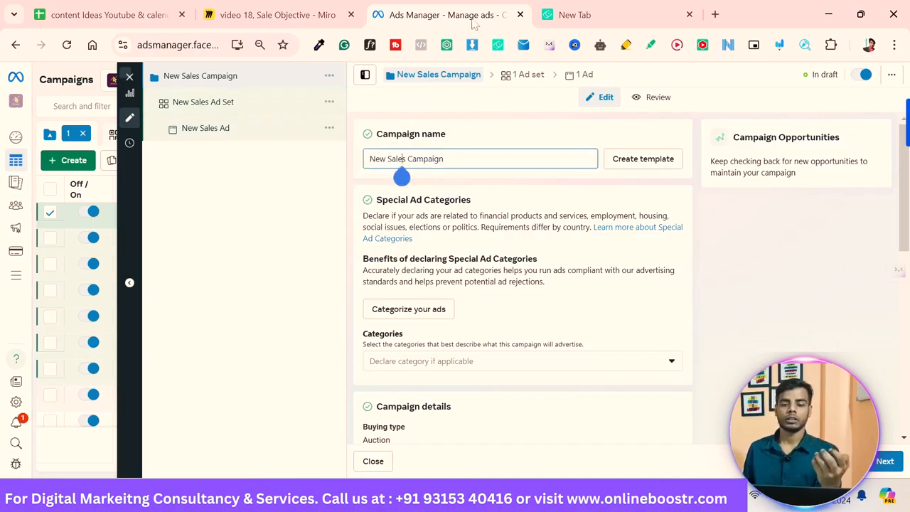
triple_click(426, 159)
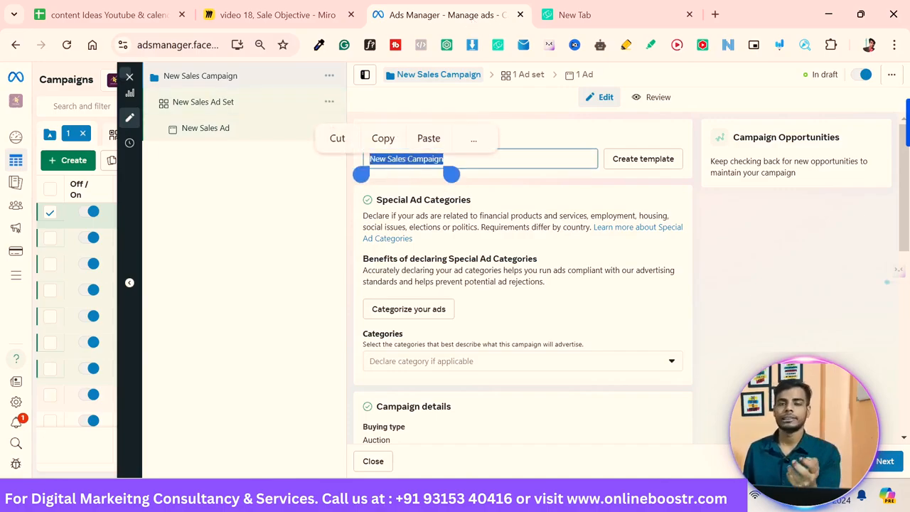
key(BackSpace)
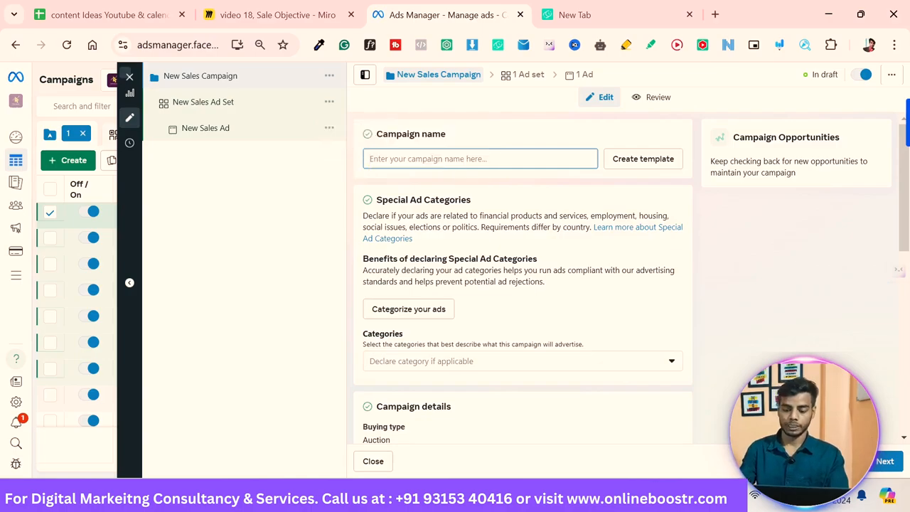
text(shoe sale)
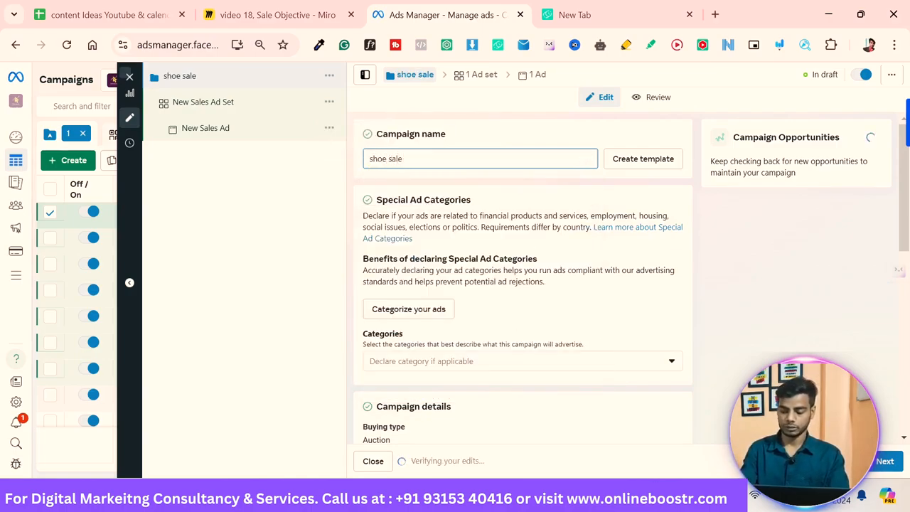
text( ad demo)
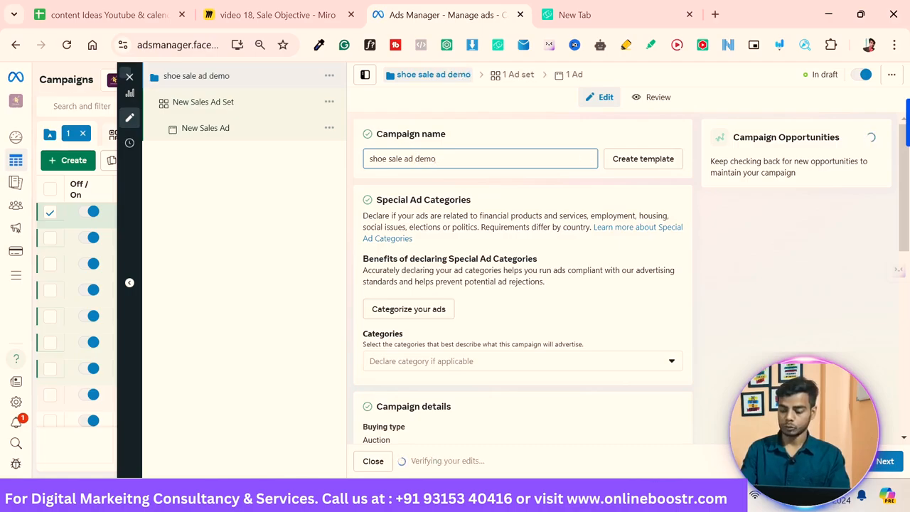
key(BackSpace)
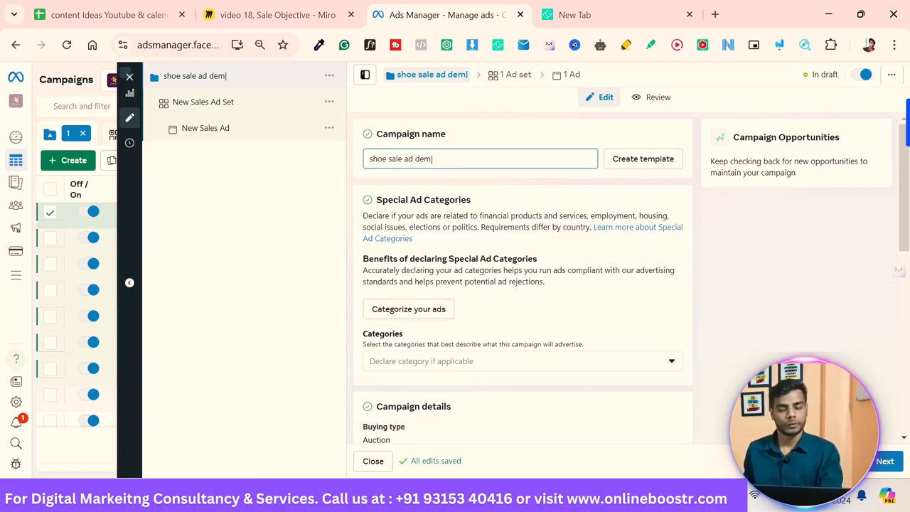
Step: Open the screen annotation tool and write '1.', 'sneaker', 'formal' and 'sport' over the campaign settings
scroll(522, 284, down, 3)
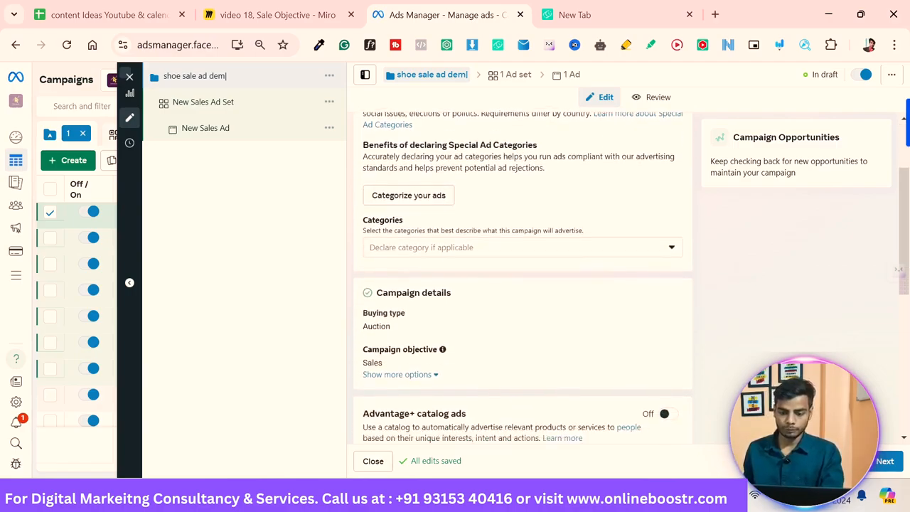
scroll(523, 284, down, 2)
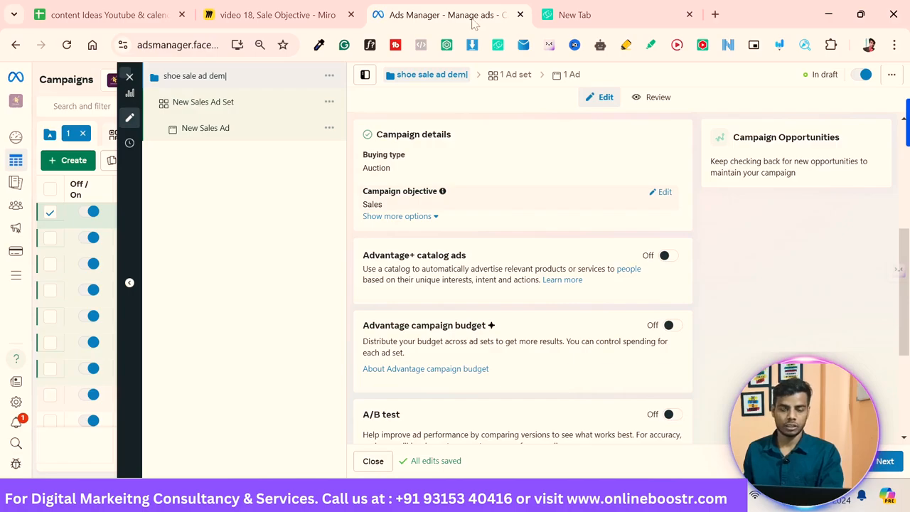
scroll(523, 285, down, 1)
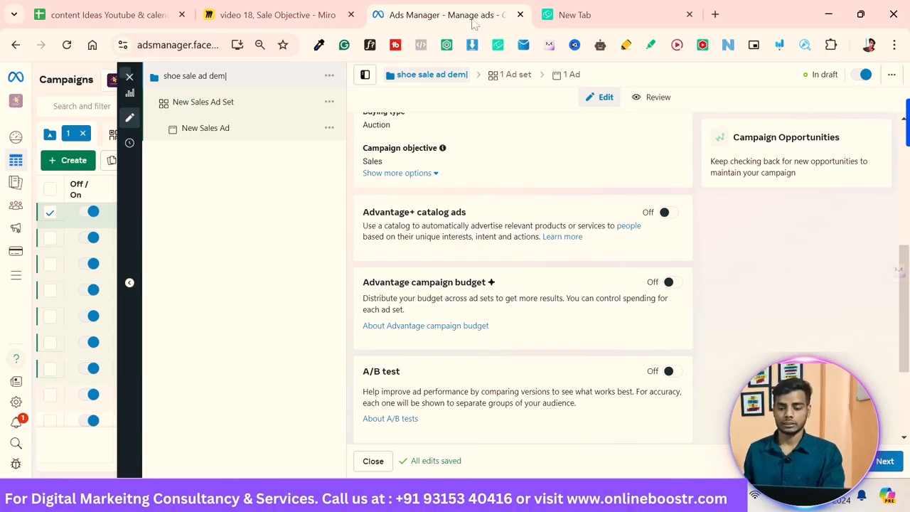
key(ctrl+alt+g)
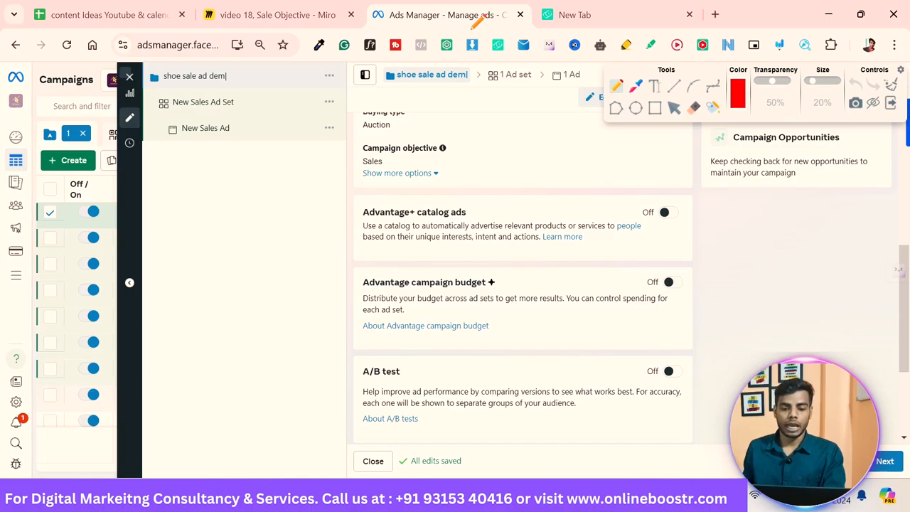
drag(242, 190, 239, 211)
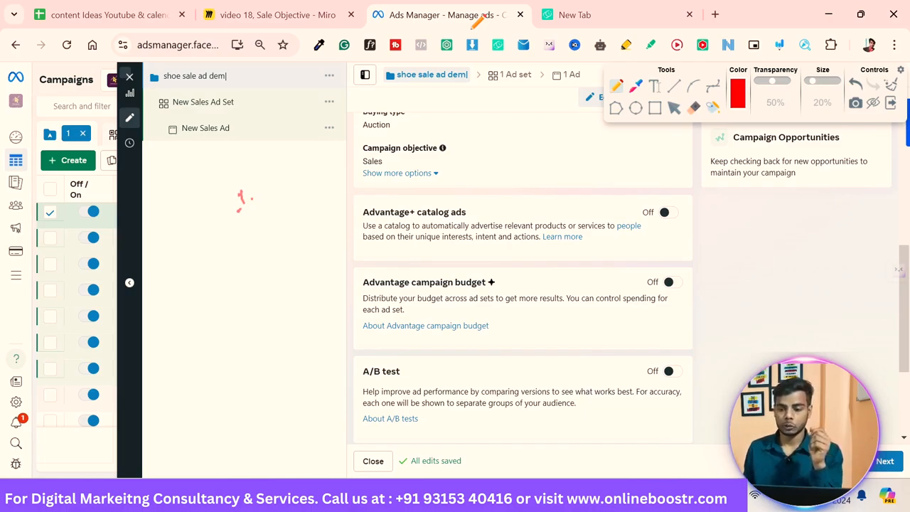
mouse_move(574, 173)
mouse_down()
mouse_move(562, 184)
mouse_move(603, 186)
mouse_move(676, 168)
mouse_up()
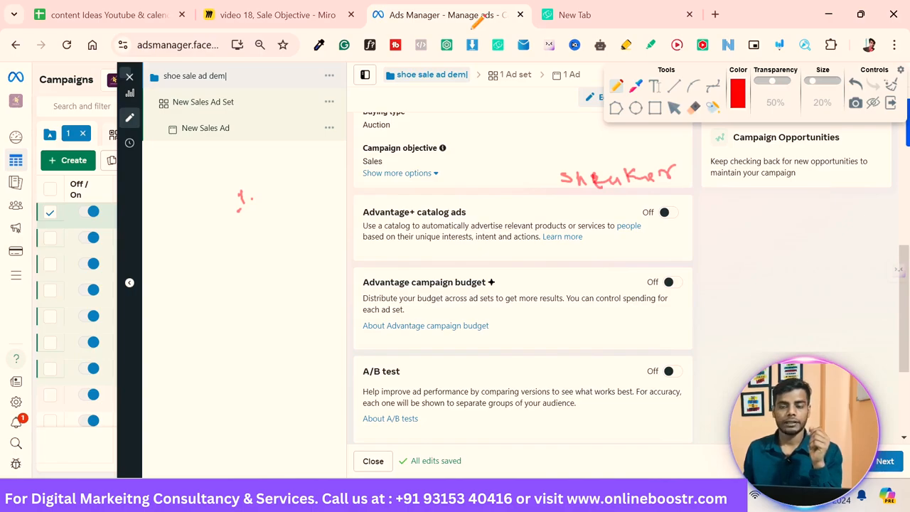
mouse_move(596, 205)
mouse_down()
mouse_move(589, 207)
mouse_move(602, 217)
mouse_move(695, 195)
mouse_up()
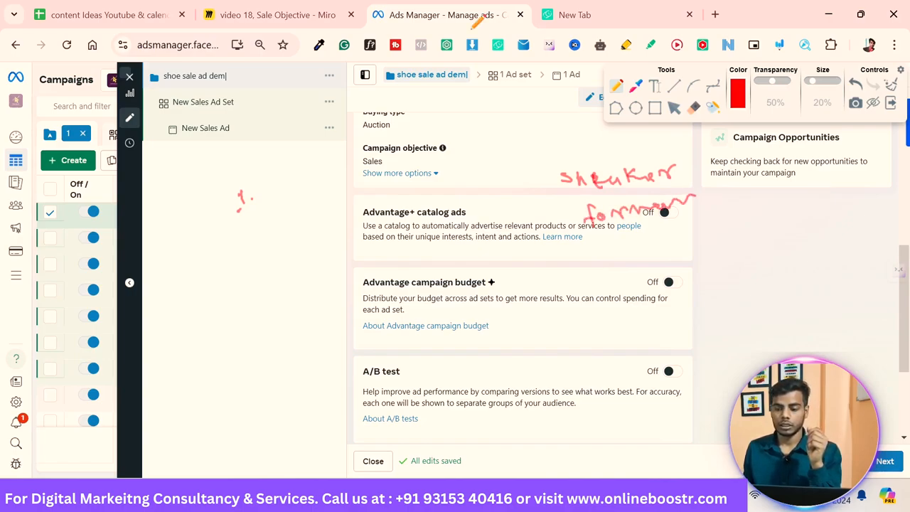
mouse_move(626, 246)
mouse_down()
mouse_move(651, 257)
mouse_move(684, 237)
mouse_move(690, 243)
mouse_up()
mouse_move(701, 226)
mouse_down()
mouse_move(701, 243)
mouse_move(709, 234)
mouse_up()
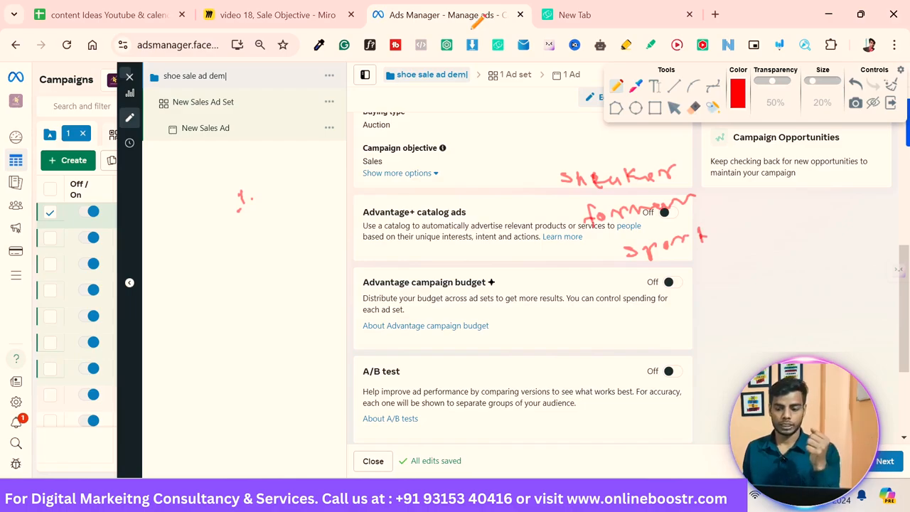
Step: Write '2' and '3' below the '1.' and draw lines from the numbers toward the shoe categories
mouse_move(244, 235)
mouse_down()
mouse_move(261, 248)
mouse_move(261, 283)
mouse_up()
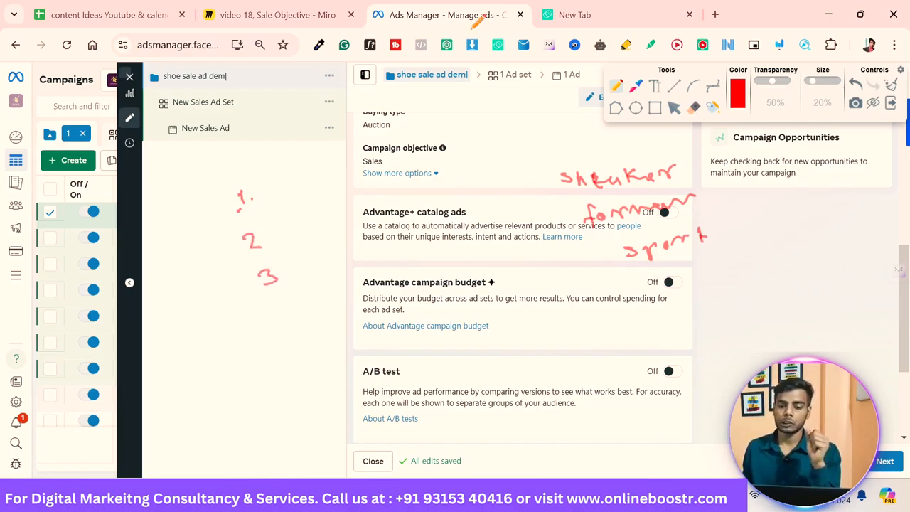
drag(271, 192, 587, 215)
drag(266, 248, 575, 184)
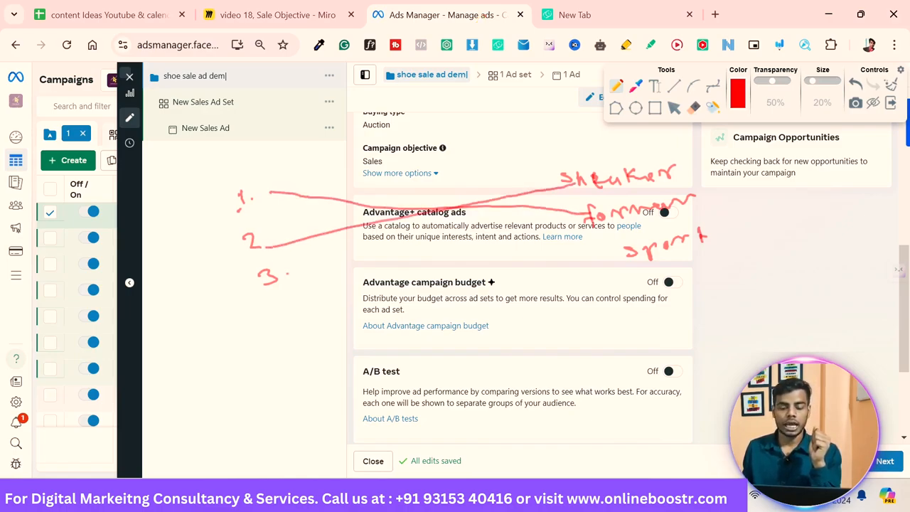
Step: Draw a line from '3' to 'sport' on the annotation and close the annotation tool
mouse_move(288, 276)
mouse_down()
mouse_move(428, 258)
mouse_move(637, 251)
mouse_up()
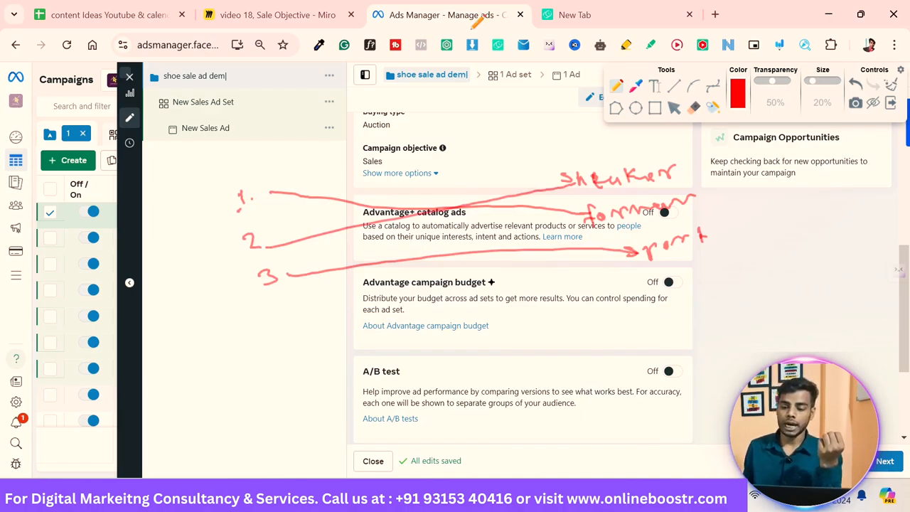
drag(498, 210, 488, 229)
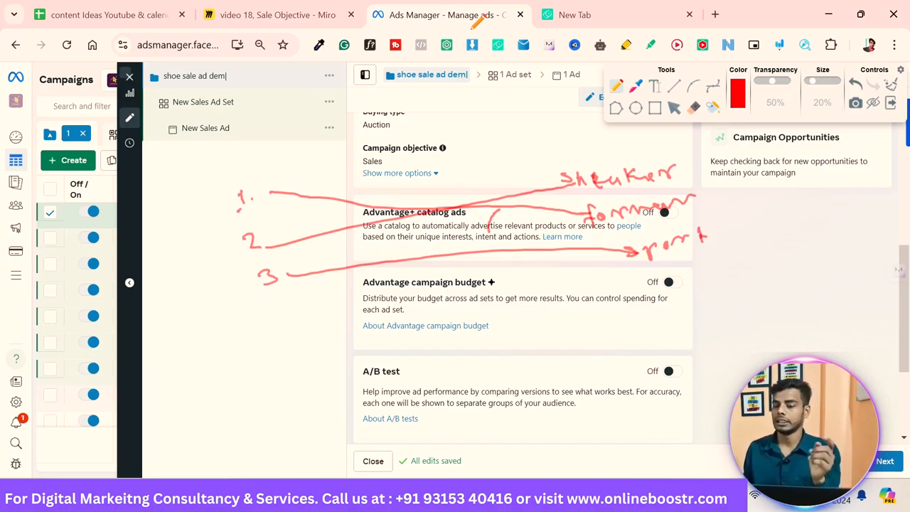
key(Escape)
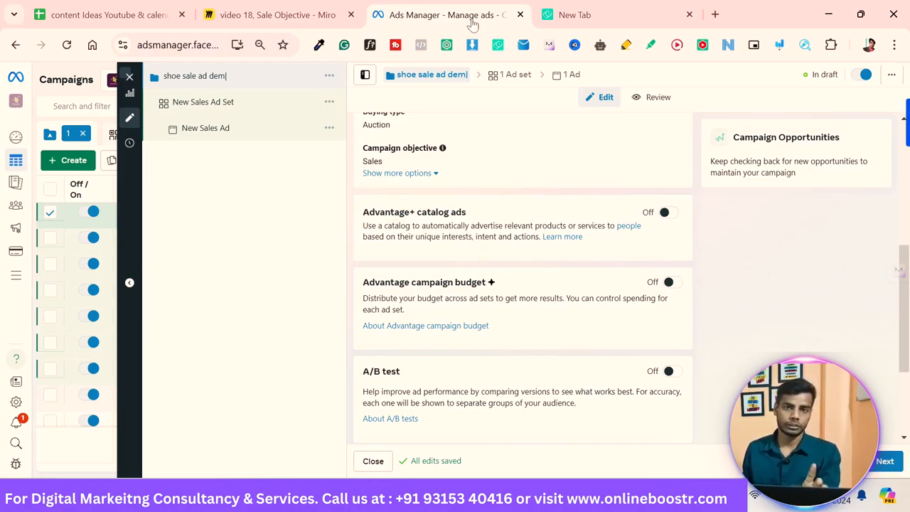
Step: Scroll through the remaining campaign settings and move on to the ad set
scroll(522, 277, down, 1)
scroll(522, 277, down, 1)
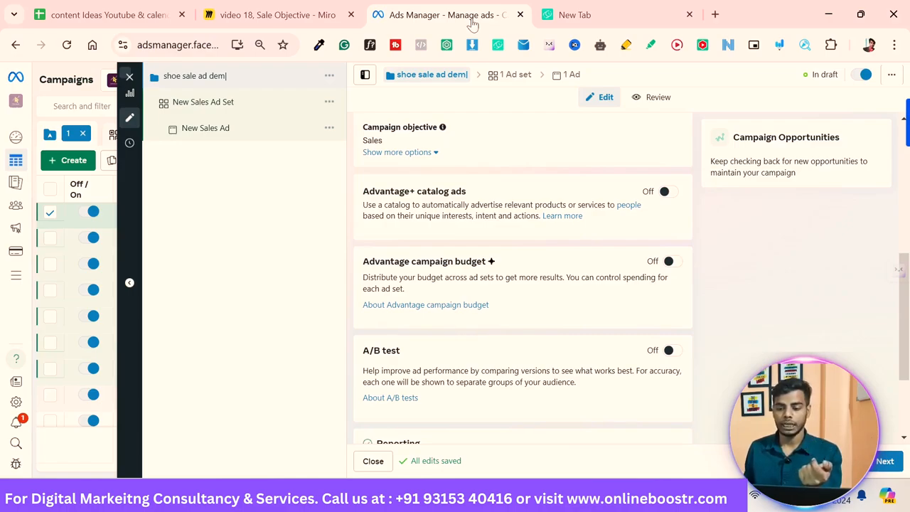
key(space)
key(space)
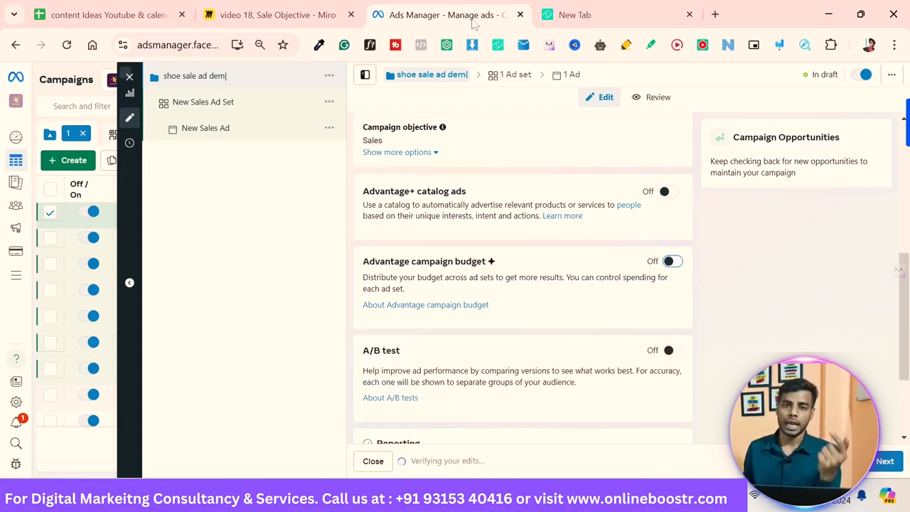
key(Down)
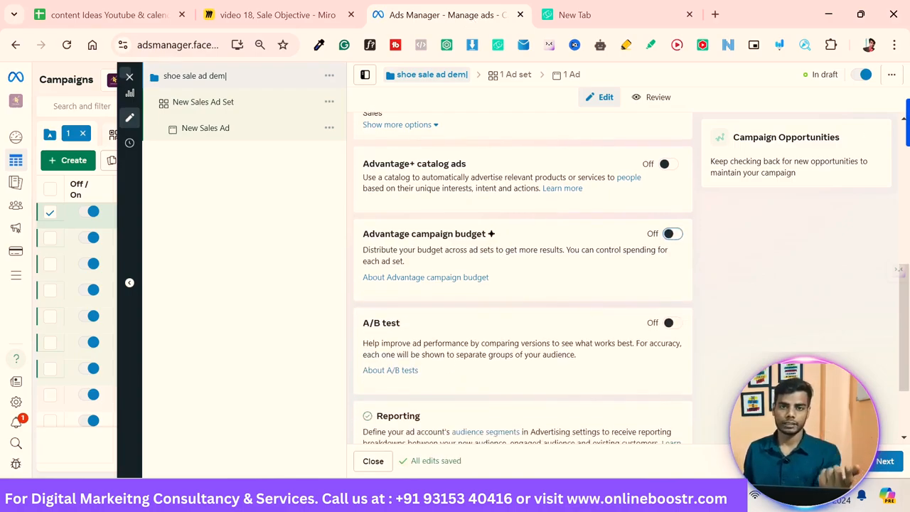
key(Down)
key(Down)
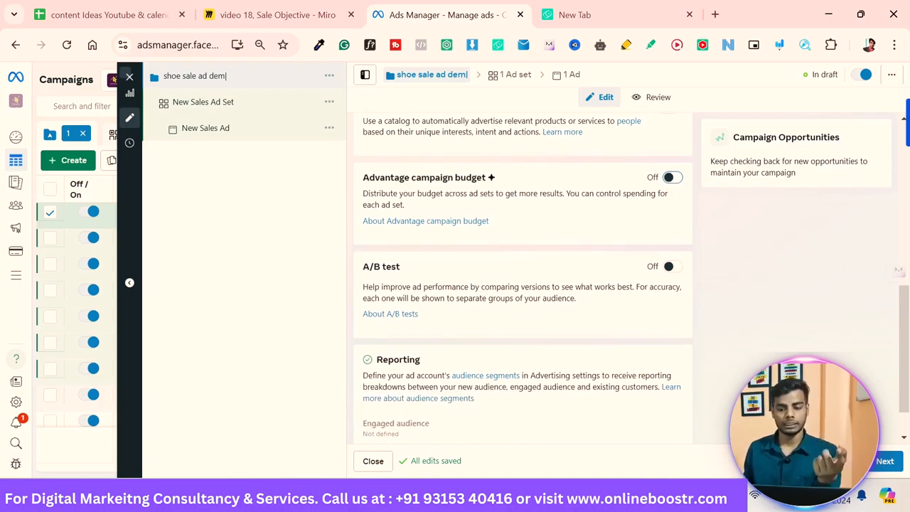
key(Down)
key(Down)
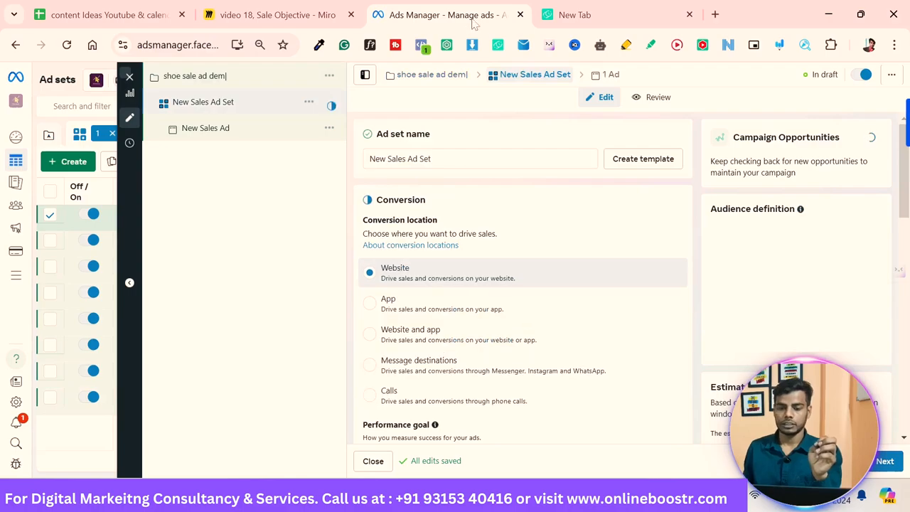
Step: Rename the ad set as shoe demo New Sales Ad Set
double_click(400, 159)
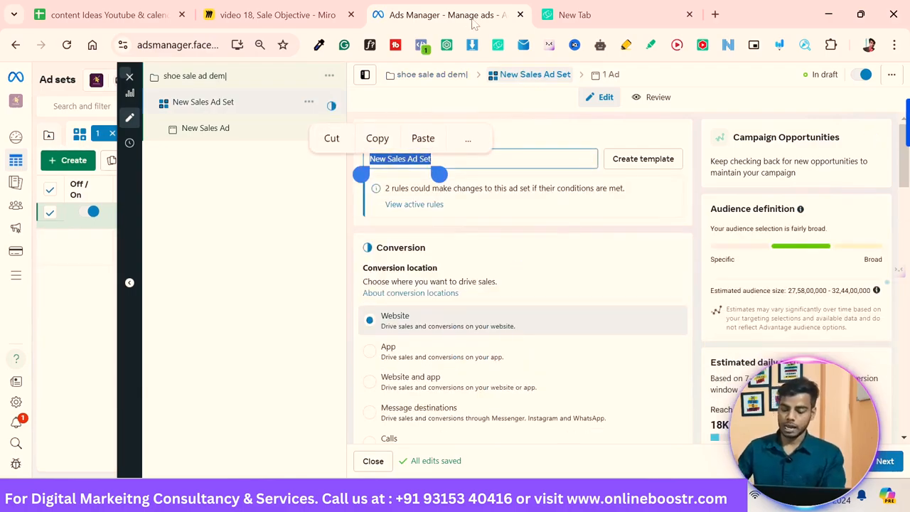
key(Home)
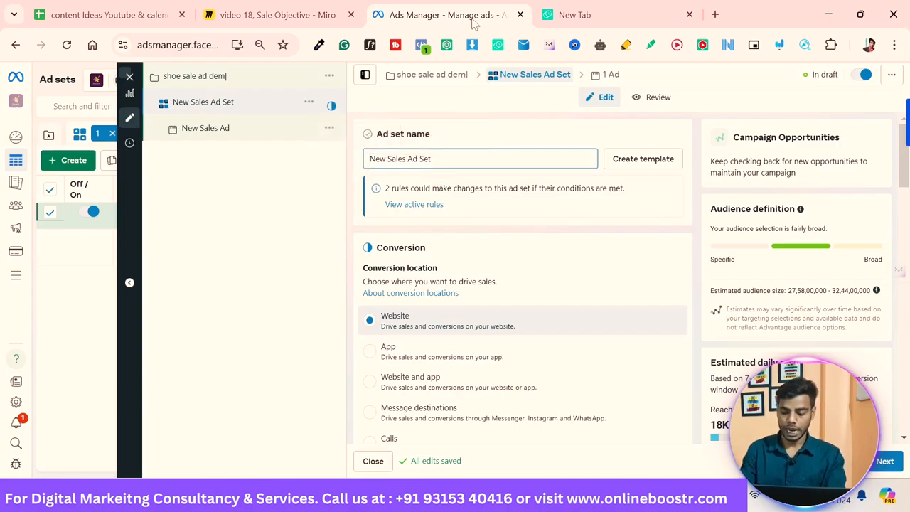
text(shoe )
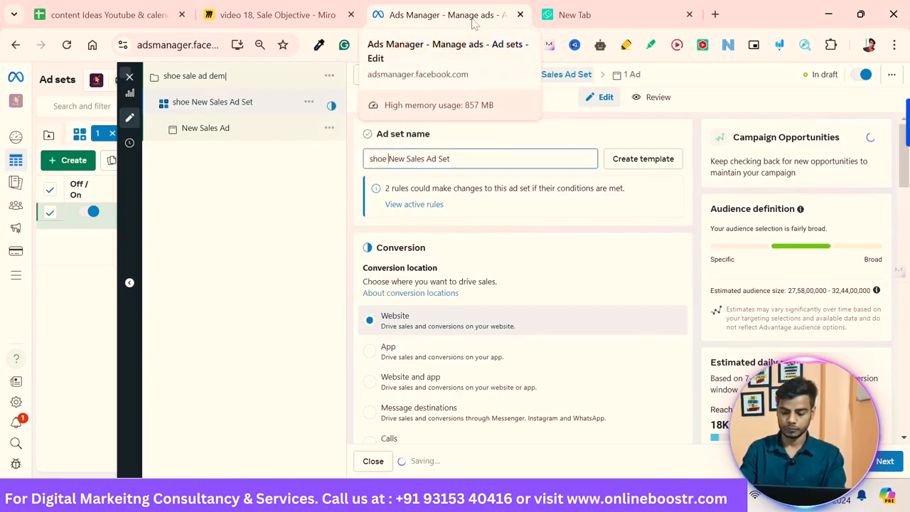
text(demo)
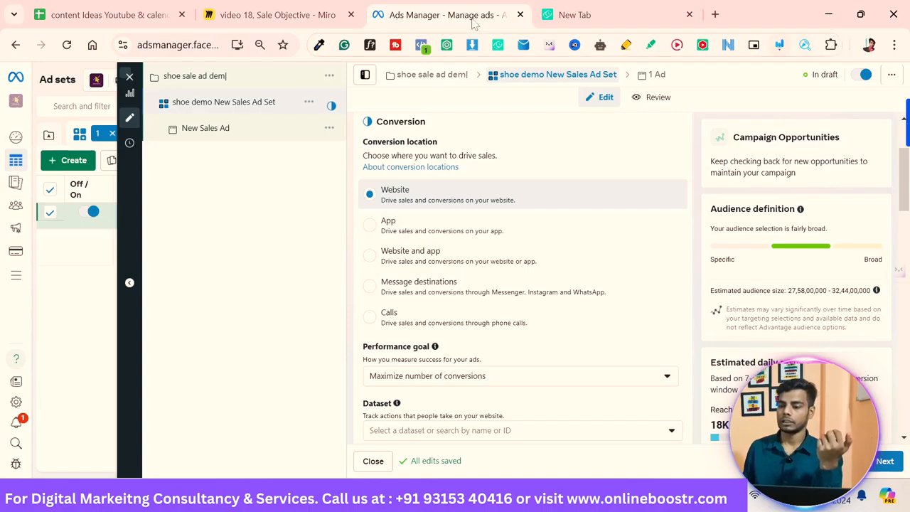
Step: Open the annotation tool and write '50K' and '100K' with an arrow pointing to Message destinations
key(alt+shift+d)
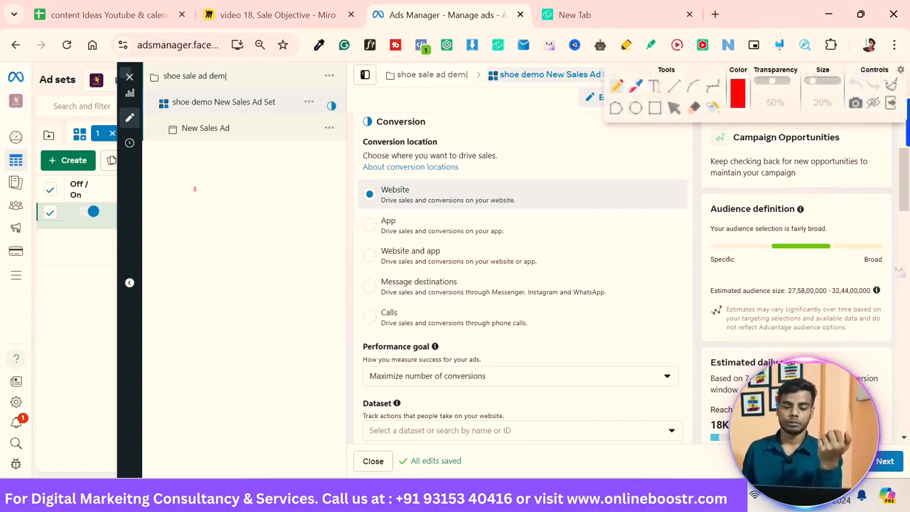
mouse_move(206, 186)
mouse_down()
mouse_move(188, 206)
mouse_move(224, 183)
mouse_up()
drag(243, 167, 246, 190)
drag(262, 167, 266, 187)
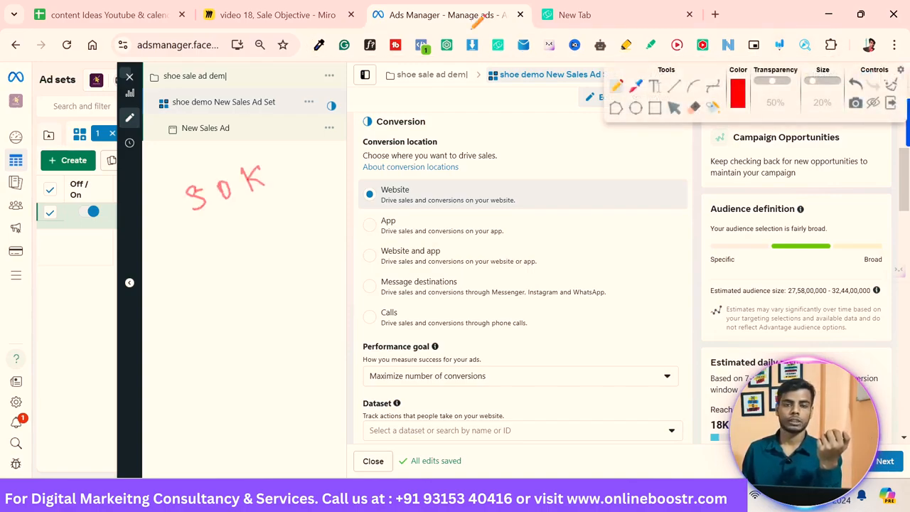
mouse_move(211, 225)
mouse_down()
mouse_move(211, 242)
mouse_move(249, 218)
mouse_up()
mouse_move(267, 202)
mouse_down()
mouse_move(264, 225)
mouse_move(269, 218)
mouse_up()
mouse_move(271, 217)
mouse_down()
mouse_move(294, 225)
mouse_move(295, 247)
mouse_move(369, 284)
mouse_move(362, 291)
mouse_up()
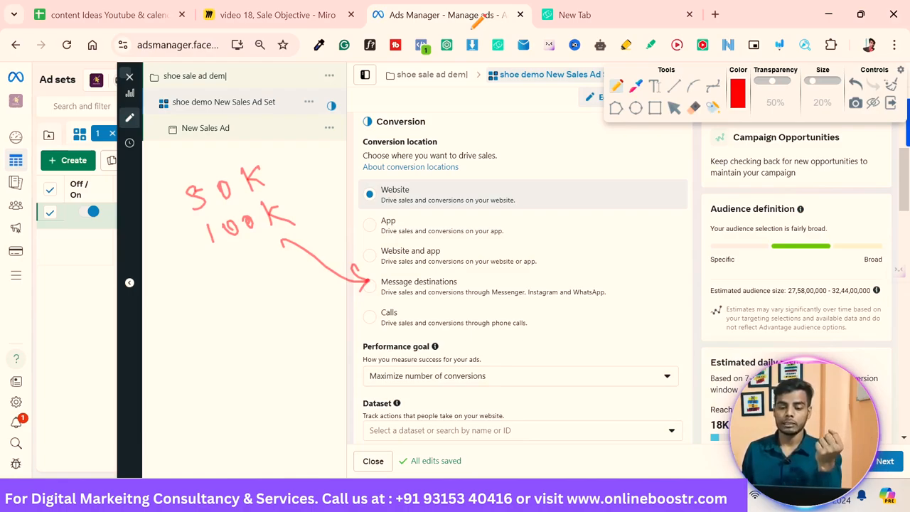
drag(293, 226, 240, 249)
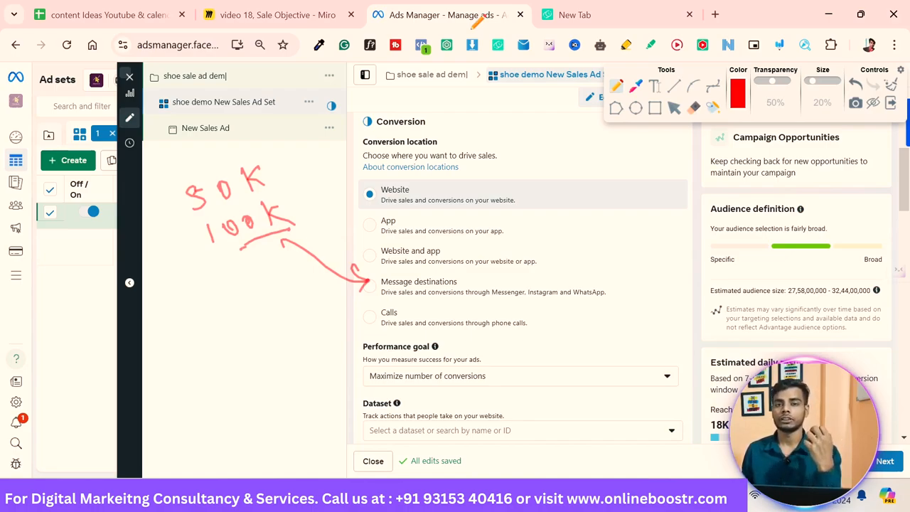
drag(255, 253, 261, 275)
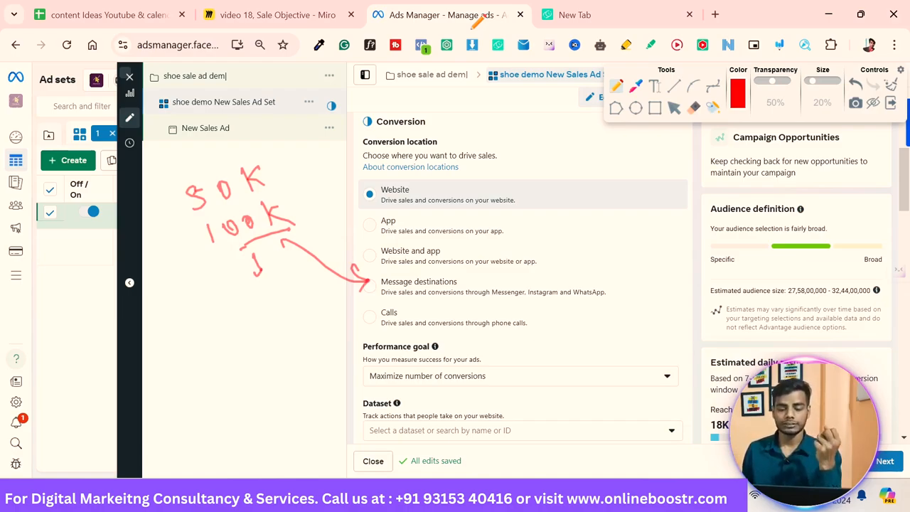
Step: Tick the messaging apps, write '100k' with arrows toward the Calls option, and close the annotation tool
mouse_move(514, 303)
mouse_down()
mouse_move(543, 307)
mouse_move(559, 296)
mouse_move(609, 313)
mouse_move(619, 306)
mouse_up()
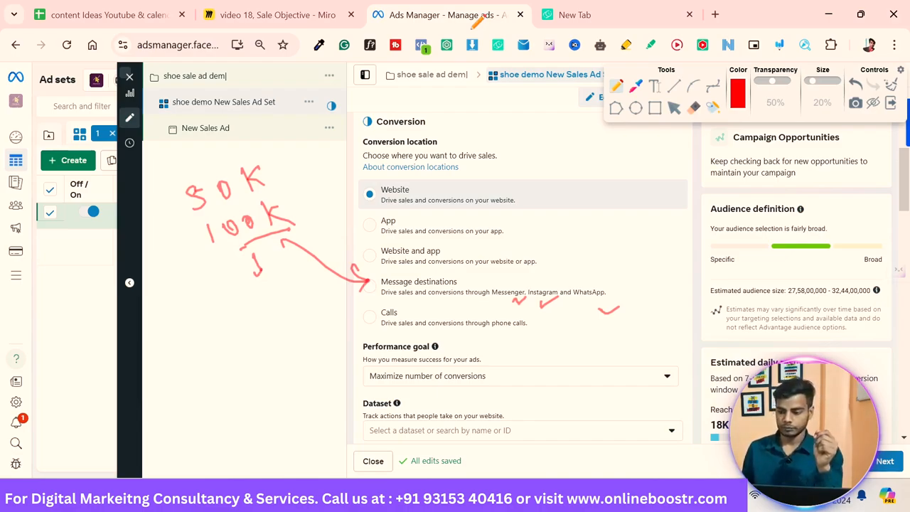
key(Escape)
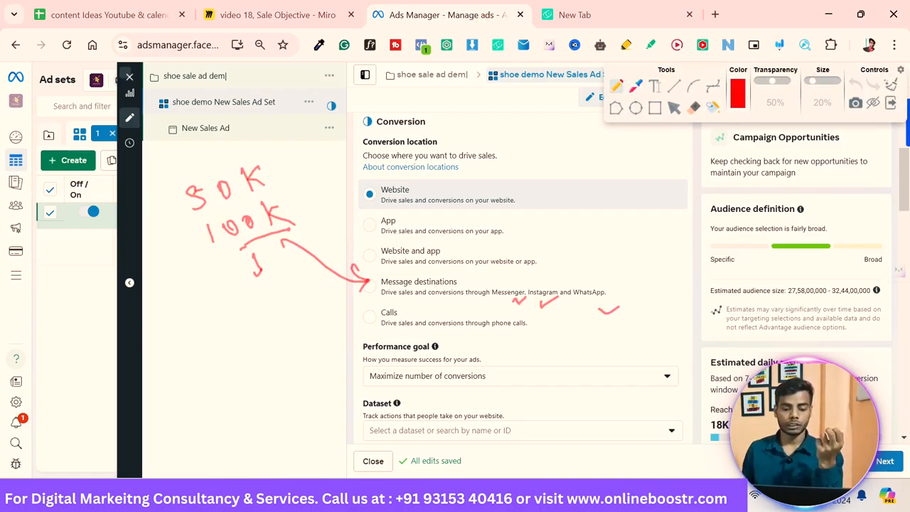
drag(202, 321, 202, 332)
mouse_move(222, 319)
mouse_down()
mouse_move(247, 313)
mouse_move(250, 326)
mouse_up()
mouse_move(261, 308)
mouse_down()
mouse_move(258, 320)
mouse_move(333, 322)
mouse_move(315, 329)
mouse_up()
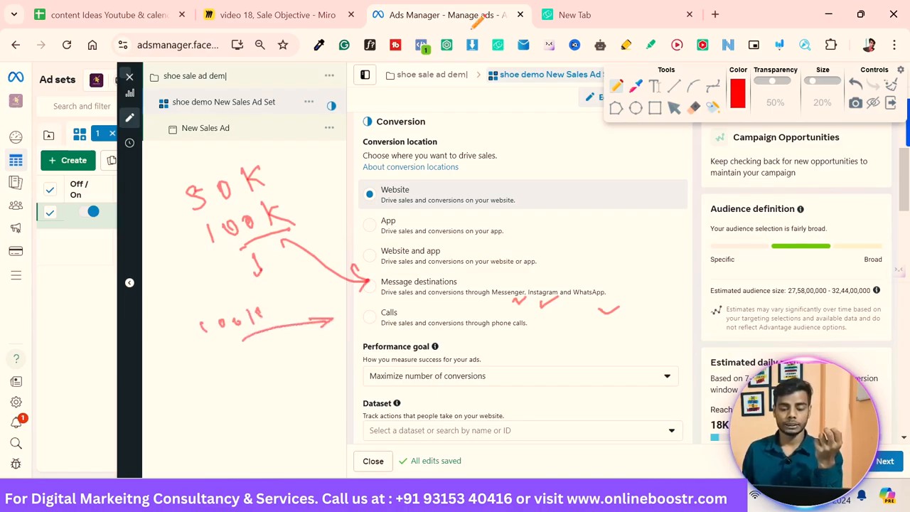
mouse_move(264, 360)
mouse_down()
mouse_move(333, 327)
mouse_move(331, 339)
mouse_up()
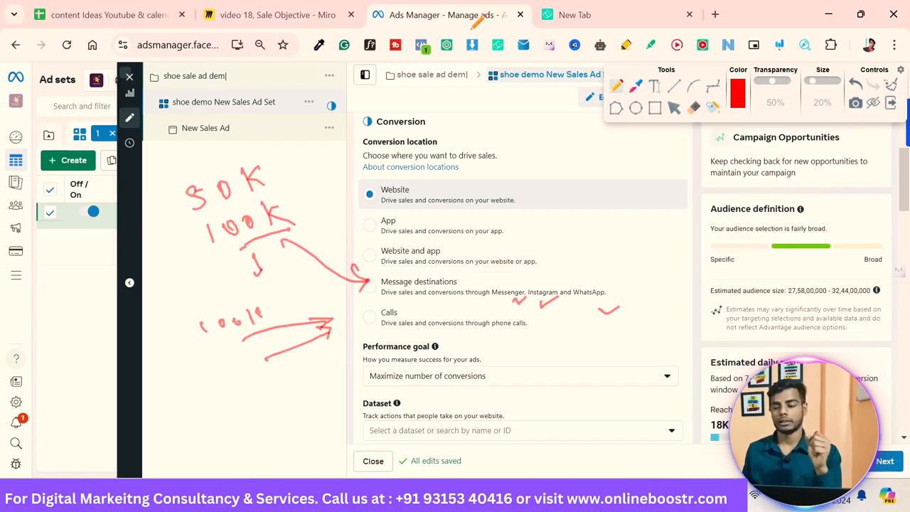
key(Escape)
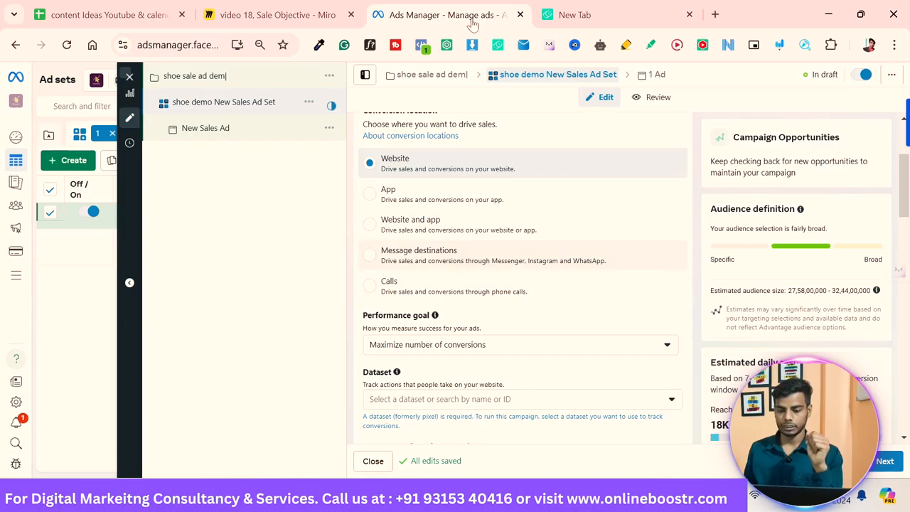
Step: Select App as the conversion location, then switch back to Website
click(427, 255)
scroll(523, 349, down, 1)
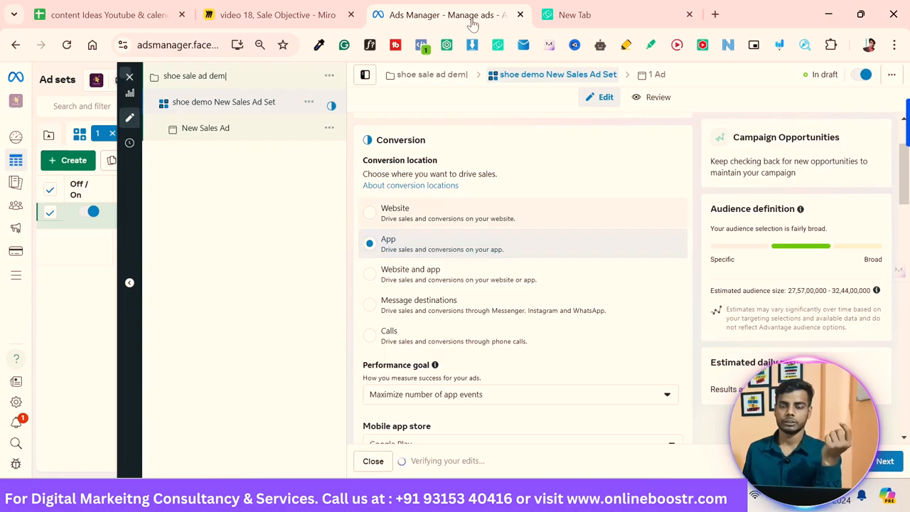
key(Up)
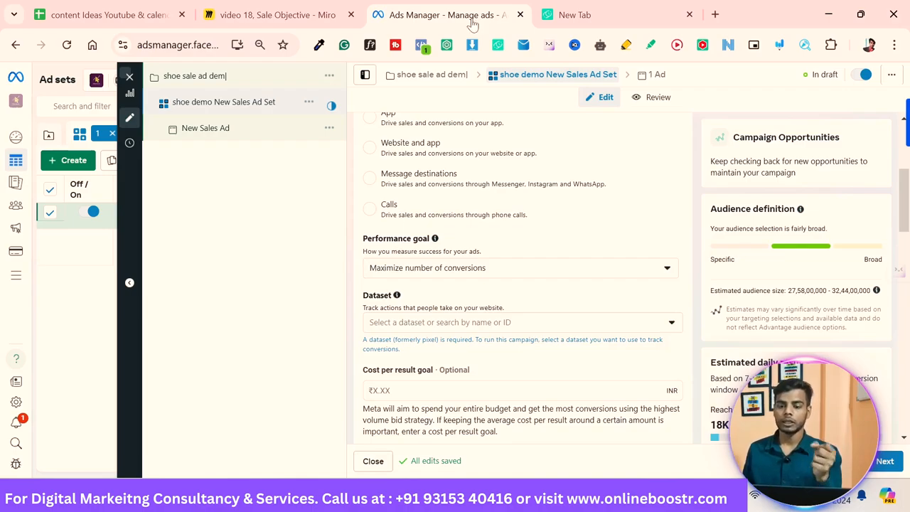
Step: Browse the performance goal options without changing the selection
key(Return)
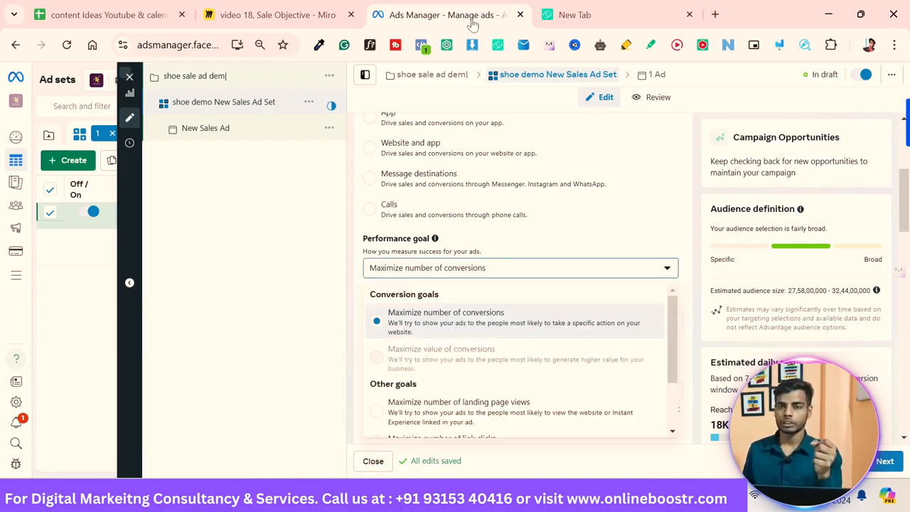
key(Down)
key(Down)
key(Down)
key(Down)
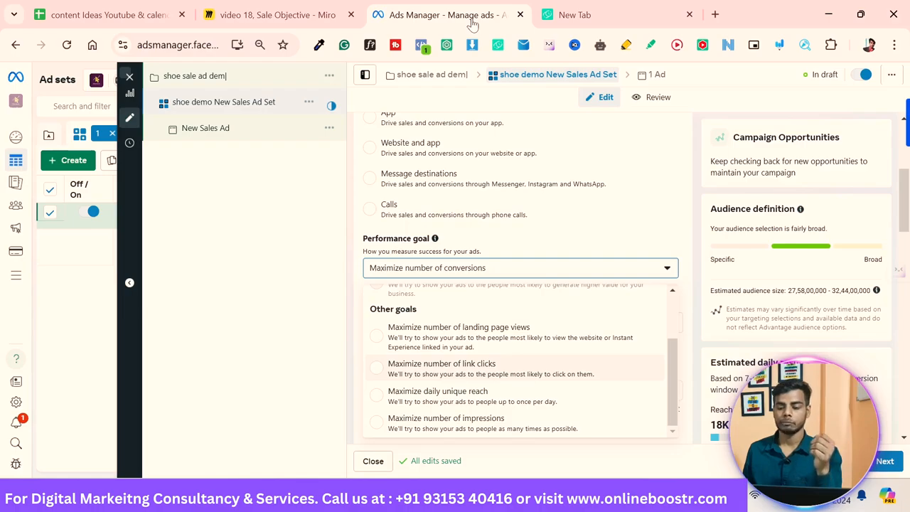
key(Up)
key(Up)
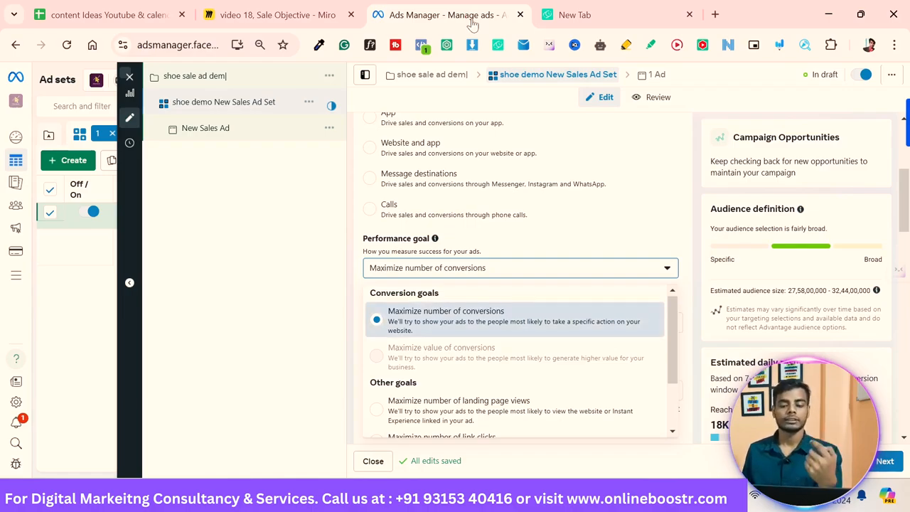
key(Down)
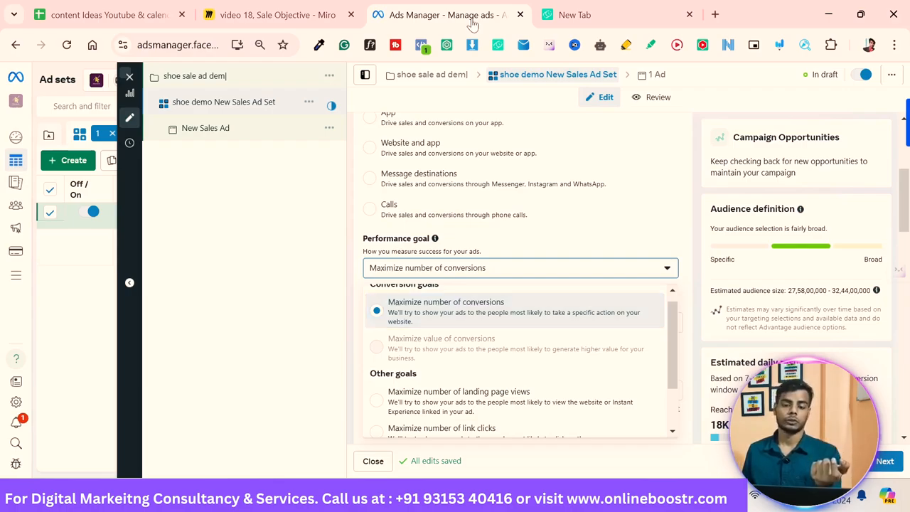
key(Down)
key(Down)
key(Down)
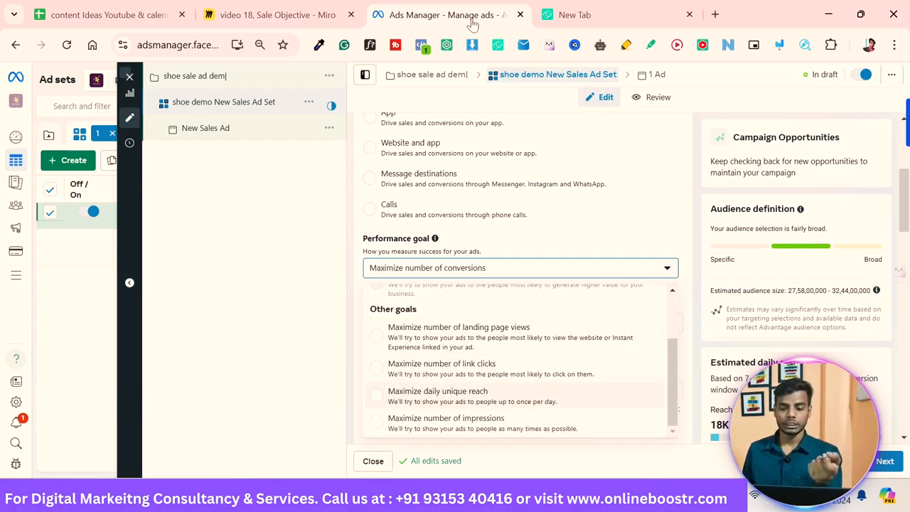
key(Up)
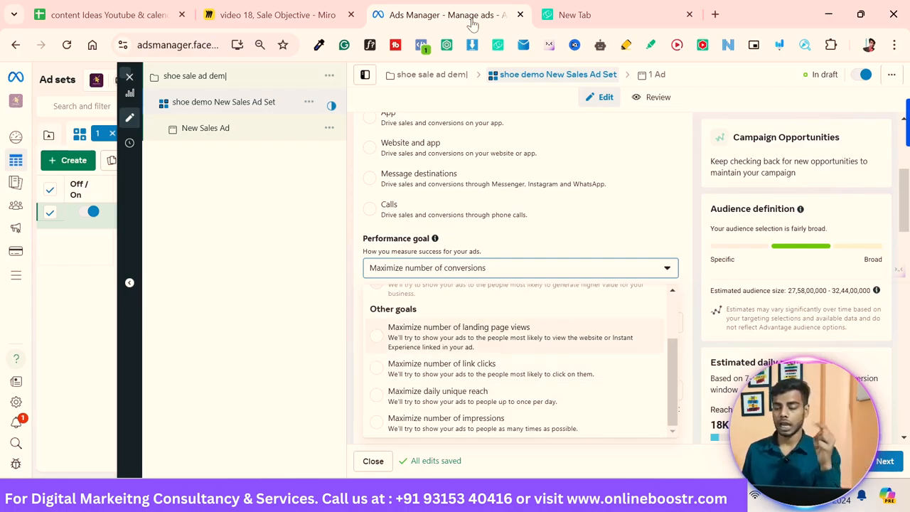
key(Down)
key(Down)
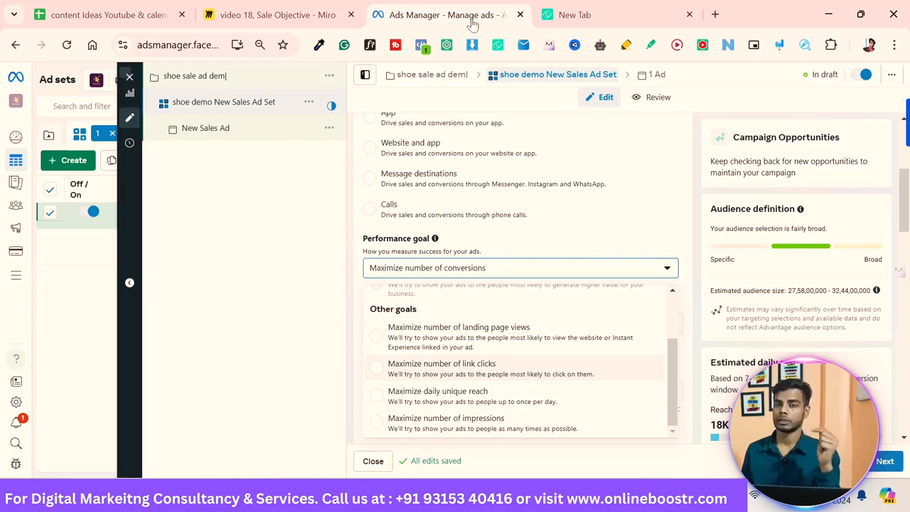
key(Up)
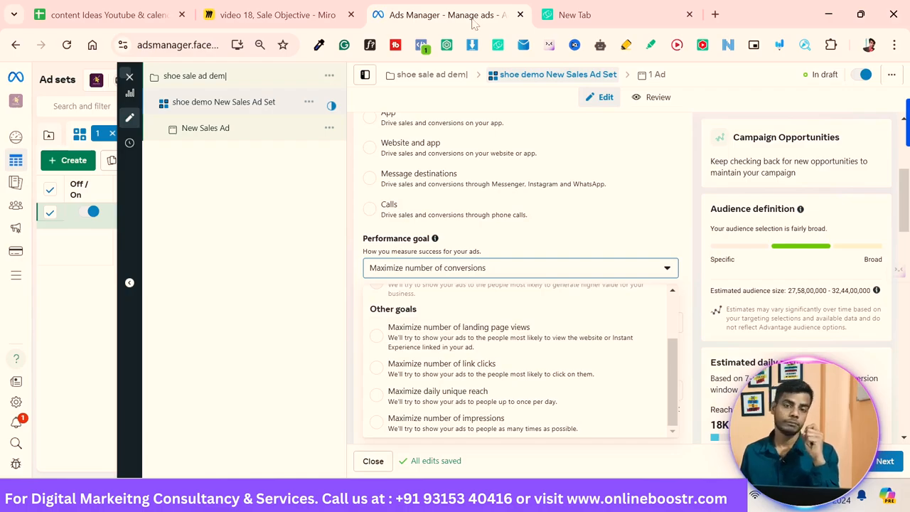
key(Escape)
Step: Browse the Dataset options for the ad set without choosing one
scroll(519, 278, down, 1)
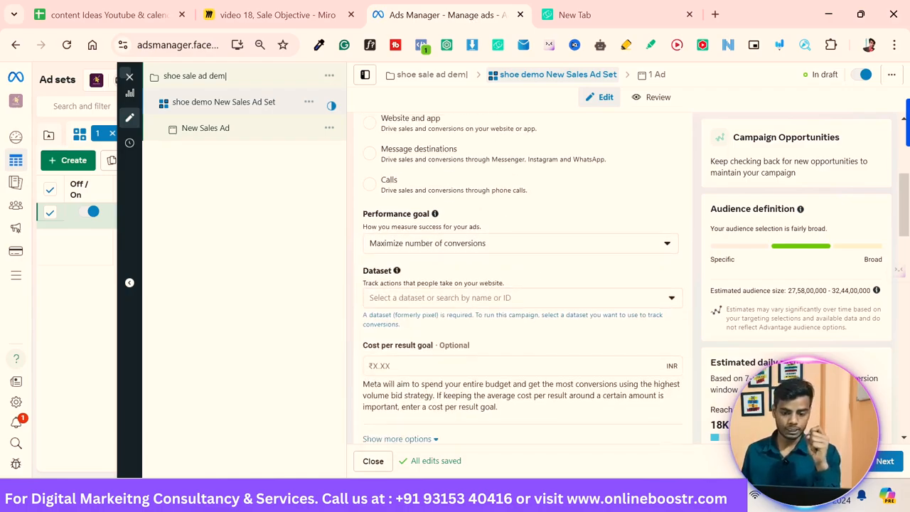
key(Down)
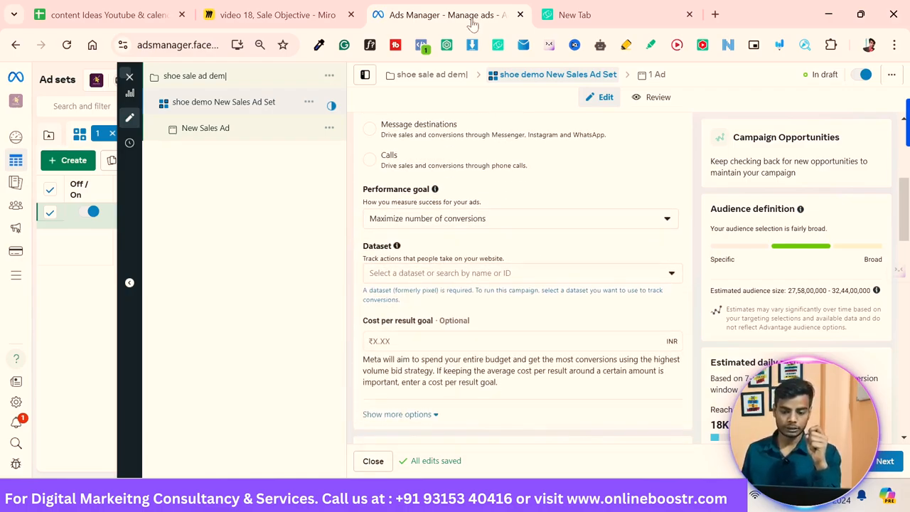
key(Tab)
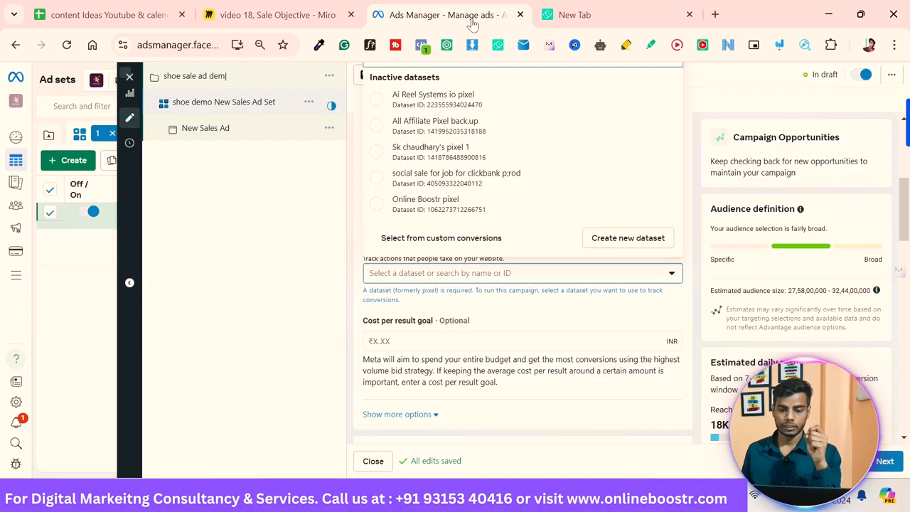
key(Down)
key(Down)
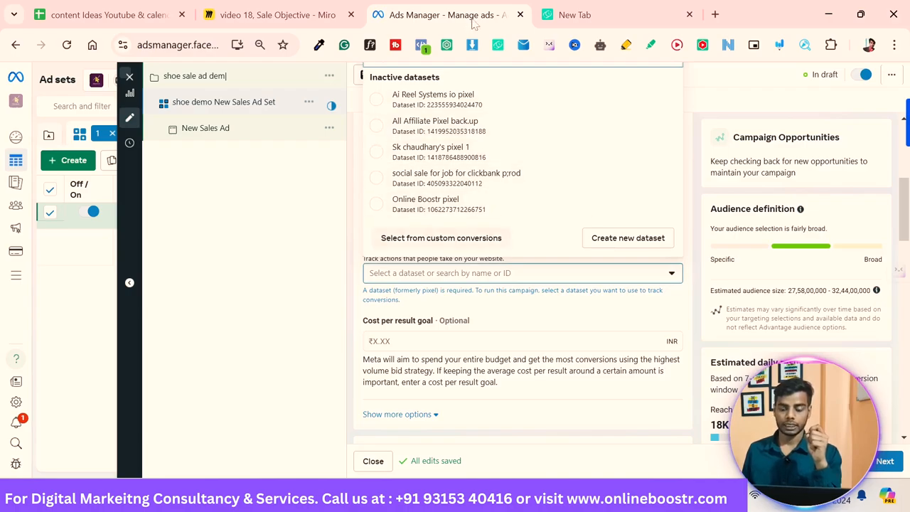
key(Escape)
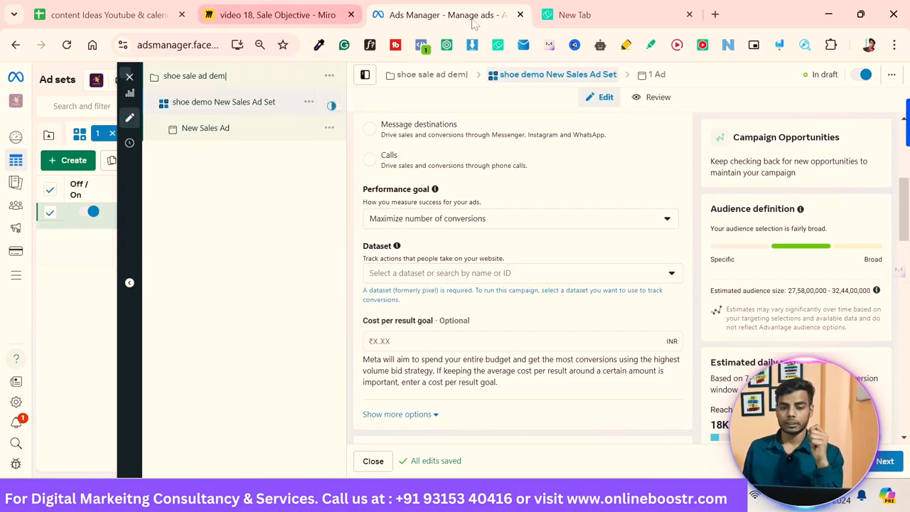
Step: Switch to the Miro board and handwrite '1. Pixel → website' below the mind map
click(320, 15)
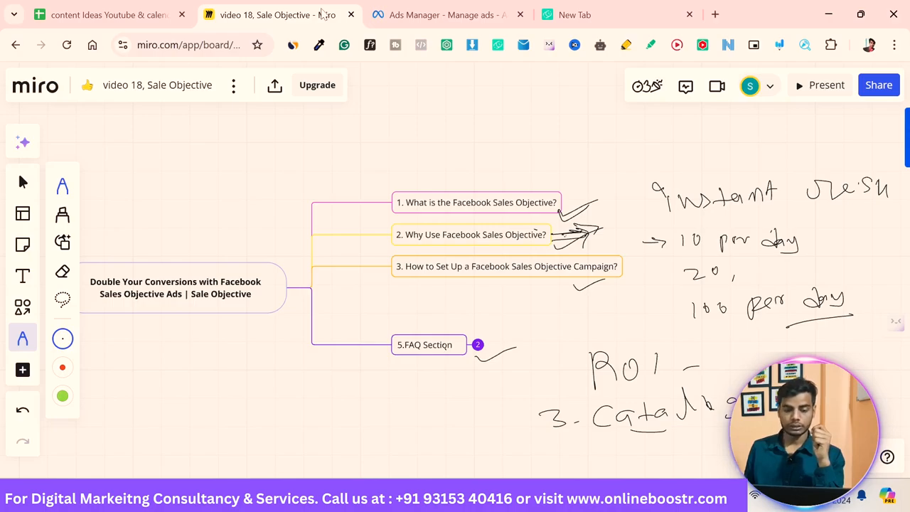
drag(147, 396, 149, 410)
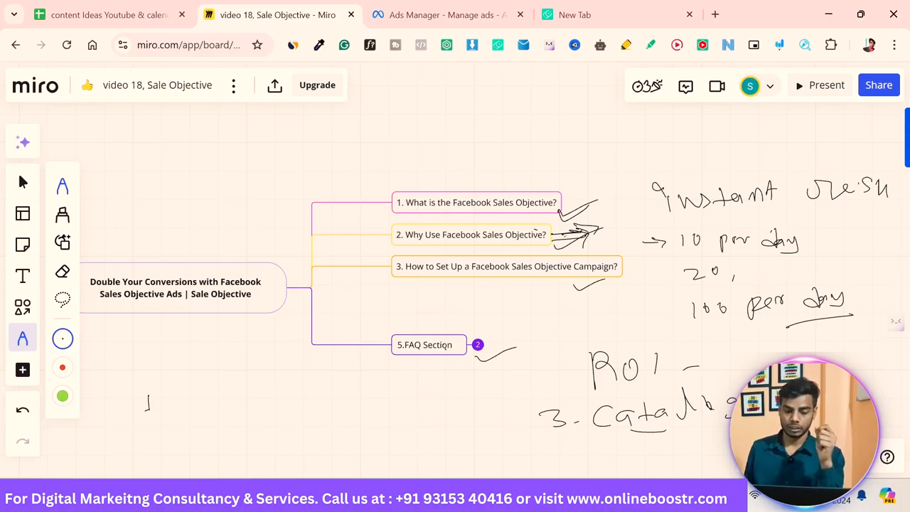
click(165, 405)
mouse_move(203, 396)
mouse_down()
mouse_move(203, 409)
mouse_move(194, 393)
mouse_move(225, 409)
mouse_up()
drag(207, 387, 256, 406)
mouse_move(257, 395)
mouse_down()
mouse_move(245, 405)
mouse_move(293, 405)
mouse_up()
drag(295, 402, 303, 377)
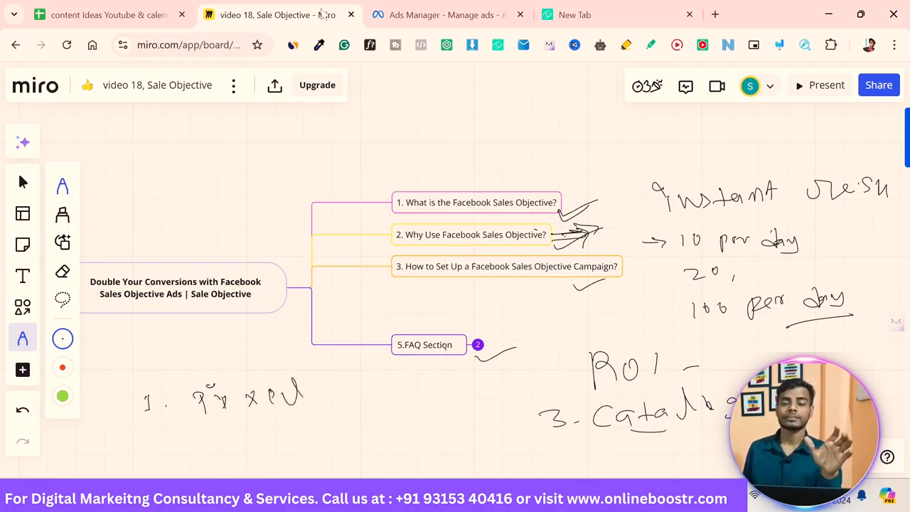
drag(315, 396, 334, 396)
drag(359, 380, 381, 384)
drag(389, 370, 408, 389)
mouse_move(412, 376)
mouse_down()
mouse_move(418, 383)
mouse_move(412, 364)
mouse_up()
drag(423, 369, 440, 382)
Step: Handwrite '2. Event → purchase' beneath the first note on the board
drag(161, 436, 171, 447)
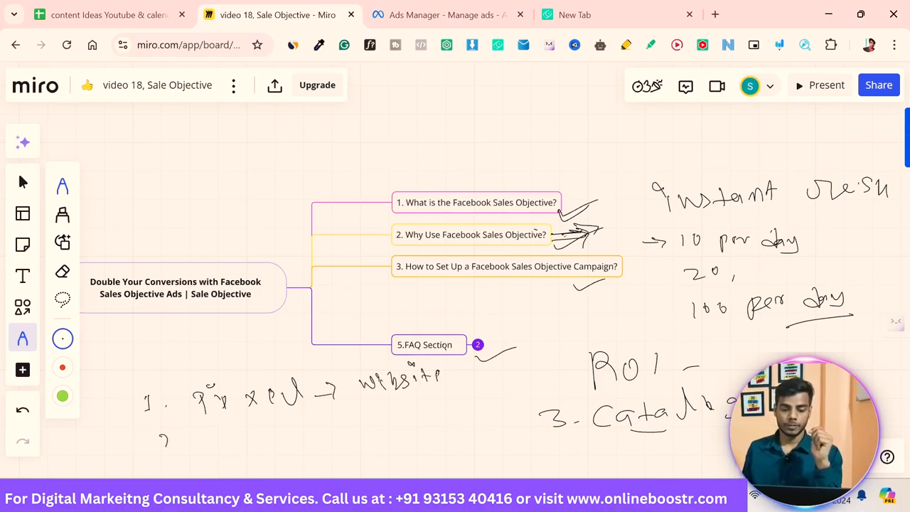
click(189, 439)
drag(229, 424, 225, 444)
mouse_move(232, 432)
mouse_down()
mouse_move(241, 439)
mouse_move(289, 428)
mouse_up()
mouse_move(292, 420)
mouse_down()
mouse_move(298, 437)
mouse_move(301, 427)
mouse_up()
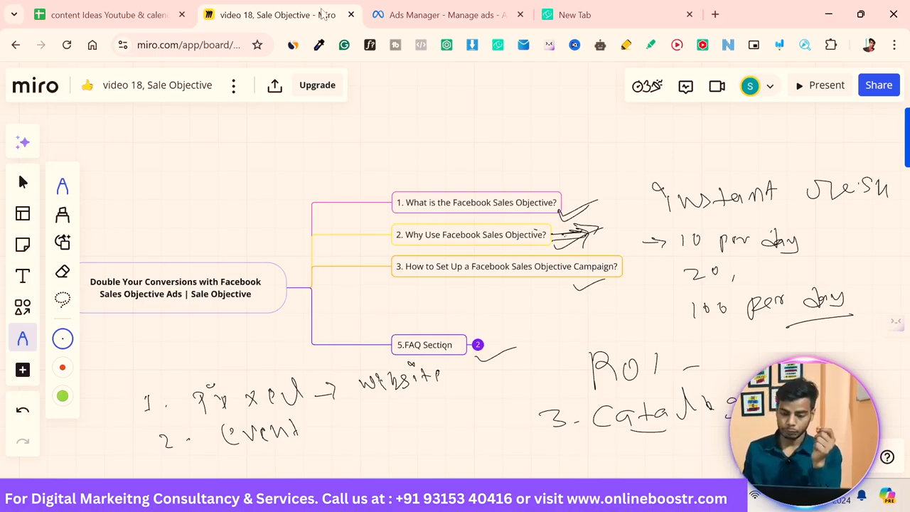
drag(331, 426, 356, 425)
mouse_move(339, 417)
mouse_down()
mouse_move(359, 424)
mouse_move(353, 432)
mouse_up()
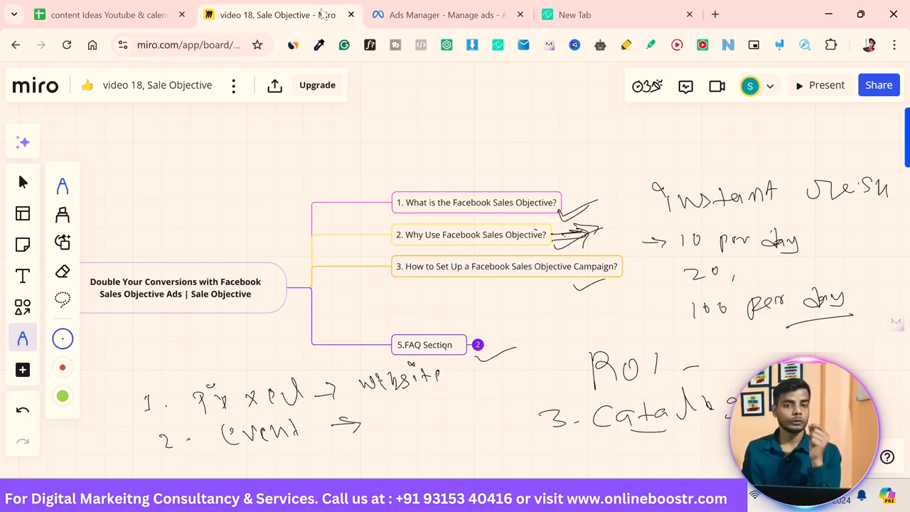
mouse_move(402, 412)
mouse_down()
mouse_move(401, 436)
mouse_move(447, 411)
mouse_move(542, 385)
mouse_up()
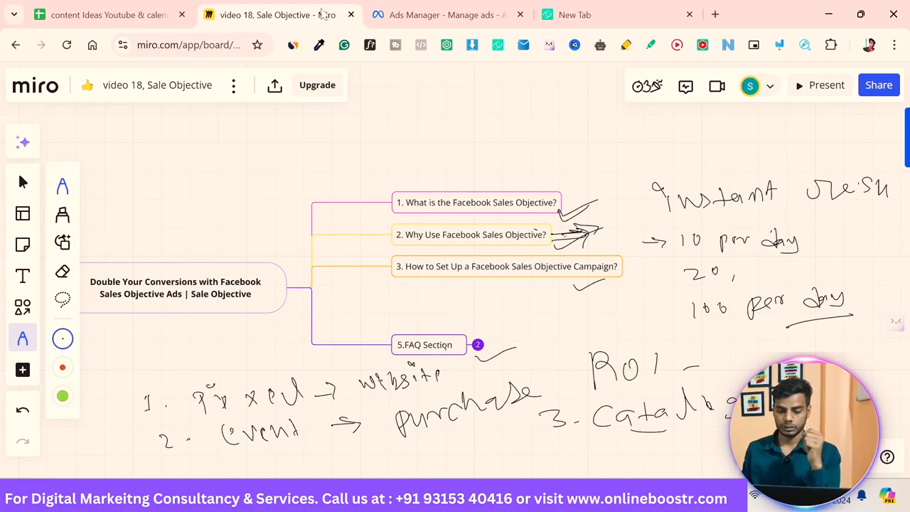
Step: Handwrite '3. ad creative' and 'ad copy' beneath, then draw a bracket grouping the three numbered notes
drag(188, 466, 191, 475)
click(224, 466)
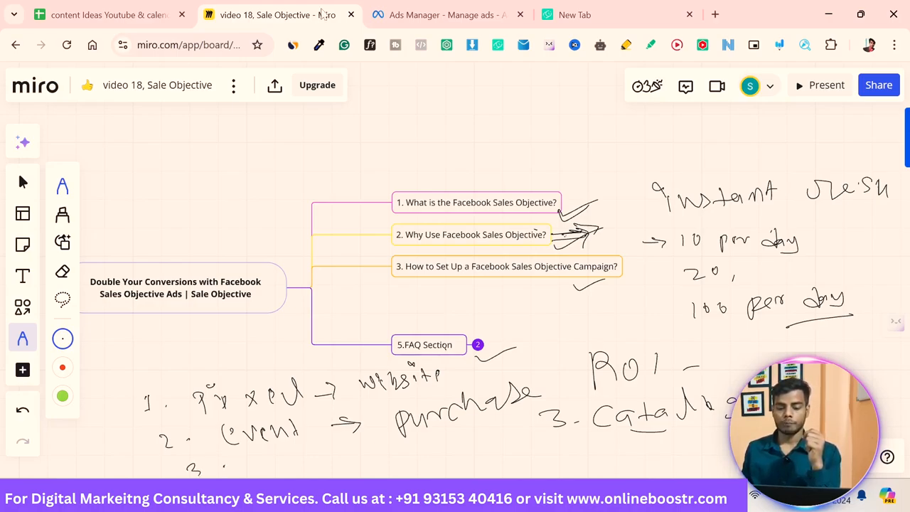
mouse_move(283, 464)
mouse_down()
mouse_move(288, 473)
mouse_move(303, 454)
mouse_move(321, 469)
mouse_move(344, 455)
mouse_move(423, 444)
mouse_up()
mouse_move(435, 443)
mouse_down()
mouse_move(441, 453)
mouse_move(420, 474)
mouse_move(435, 469)
mouse_up()
mouse_move(450, 460)
mouse_down()
mouse_move(452, 475)
mouse_move(470, 475)
mouse_up()
drag(385, 471, 407, 477)
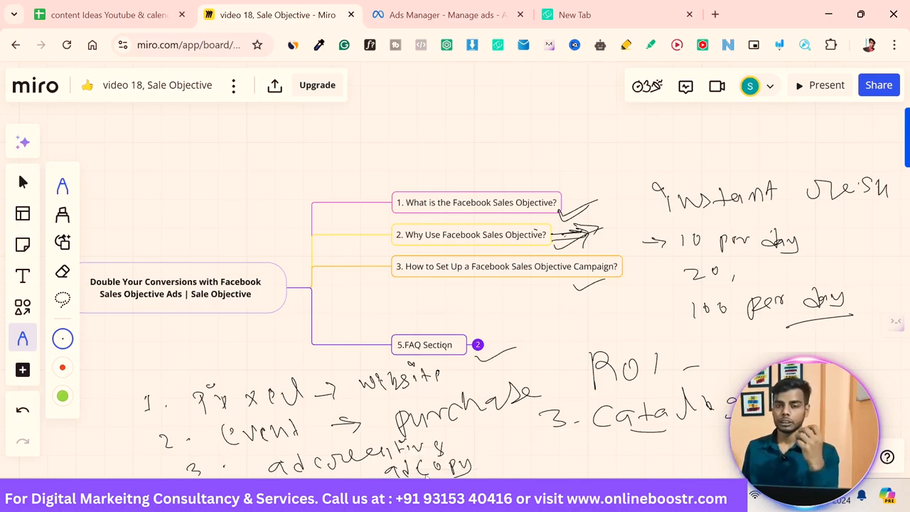
mouse_move(390, 463)
mouse_move(125, 405)
mouse_down()
mouse_move(106, 413)
mouse_move(143, 478)
mouse_up()
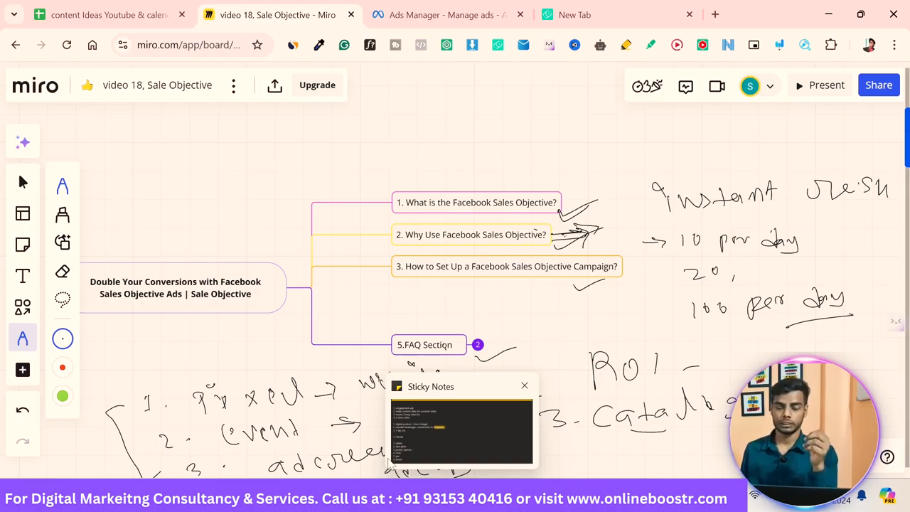
Step: Back in Ads Manager, select the All Affiliate Pixel back.up dataset and Purchase as the conversion event
click(485, 17)
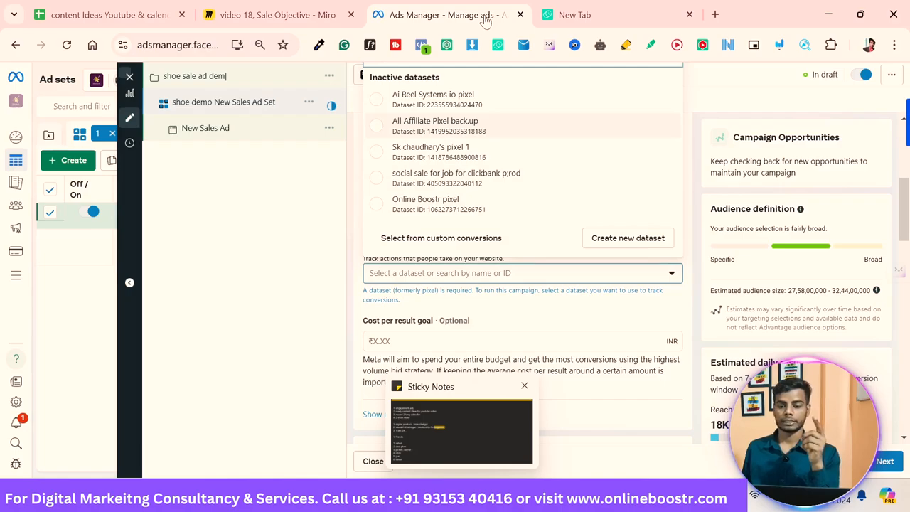
key(Return)
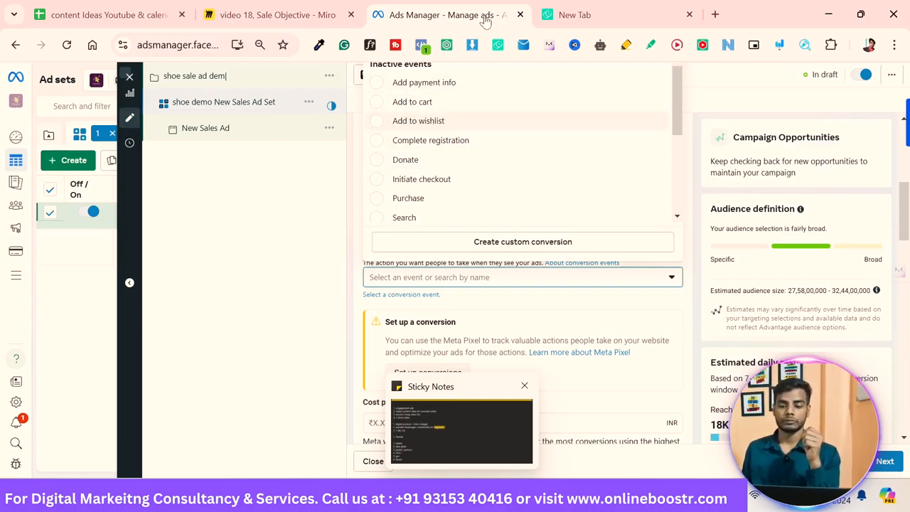
key(Down)
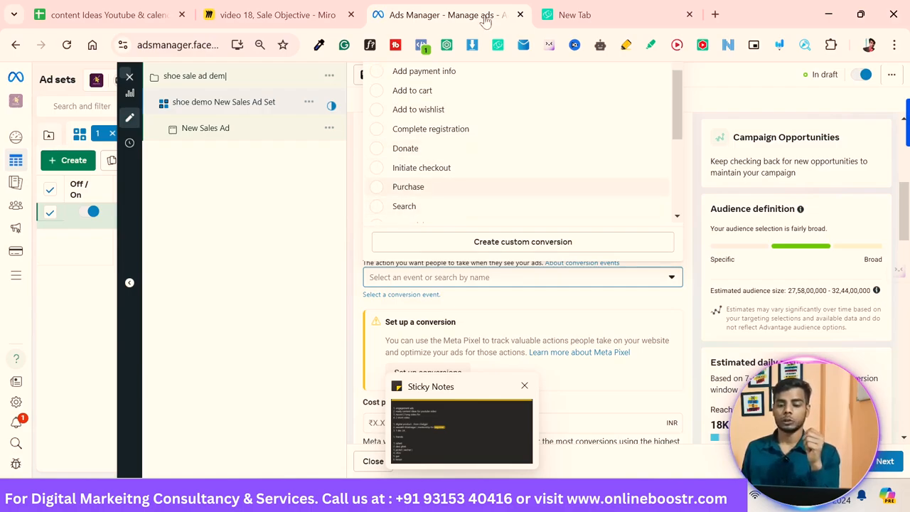
key(Return)
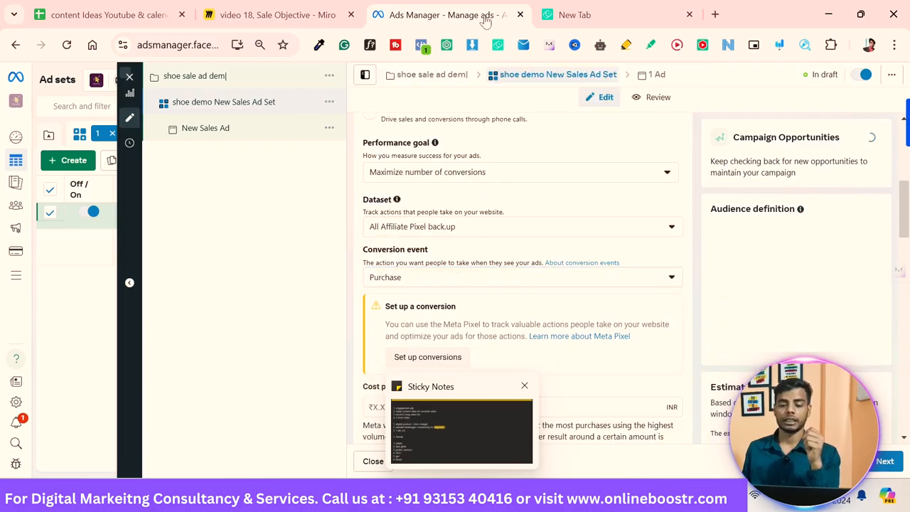
key(Return)
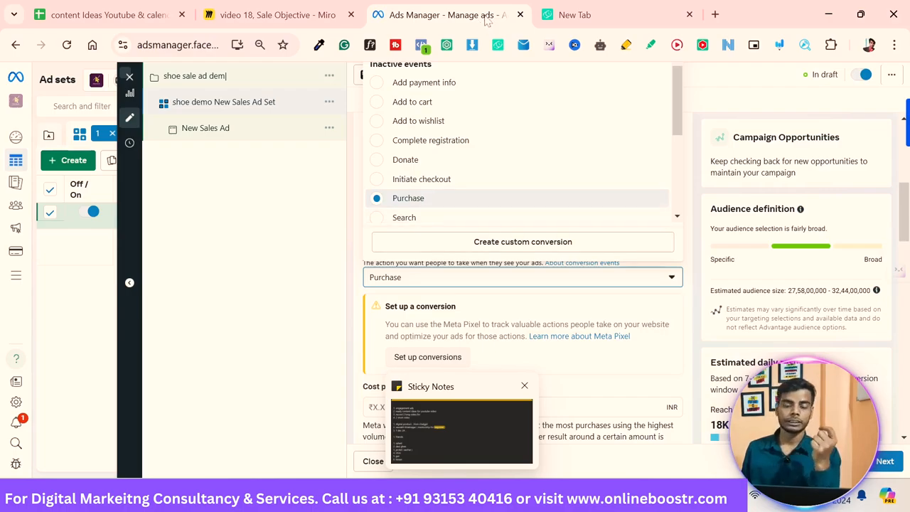
key(Escape)
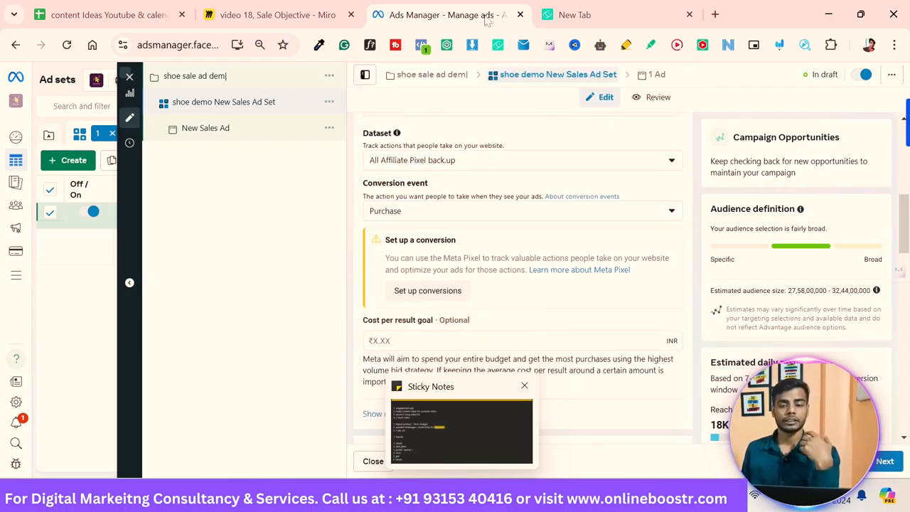
Step: Review the optional cost per result goal and the Dynamic creative section of the ad set
scroll(523, 284, down, 3)
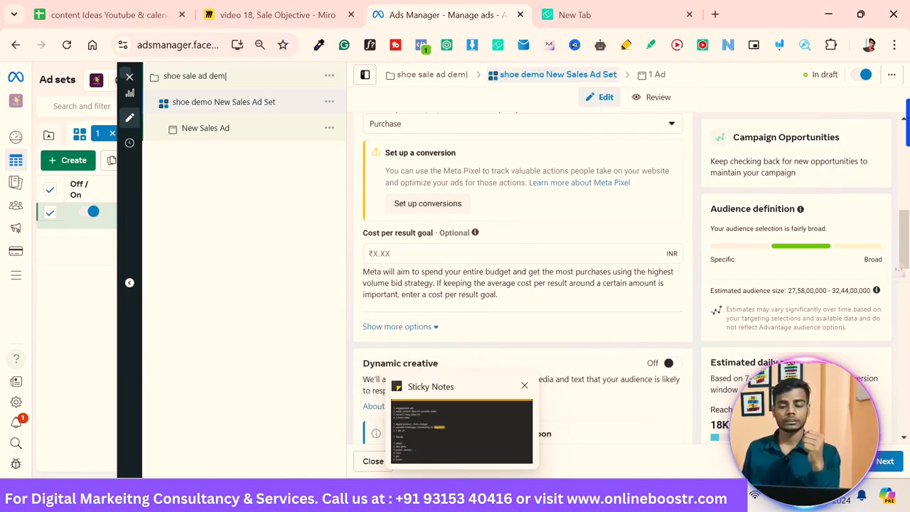
click(369, 253)
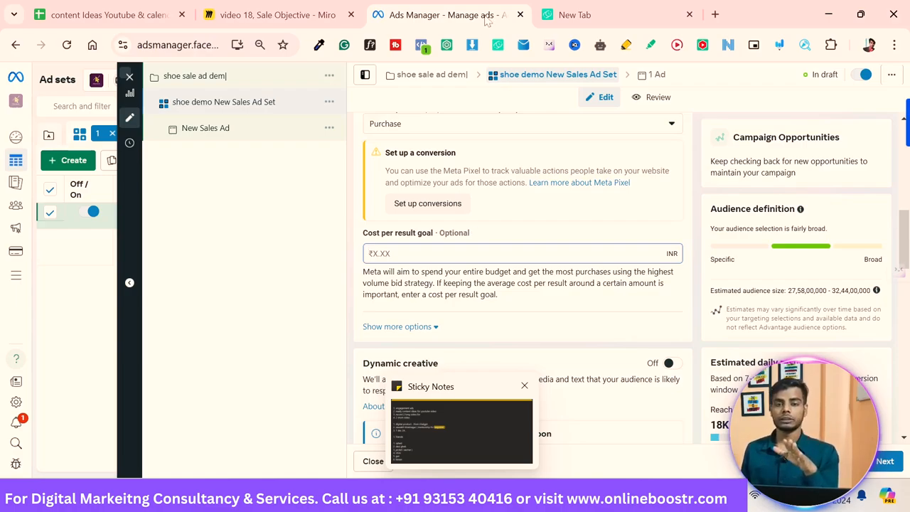
key(shift+Tab)
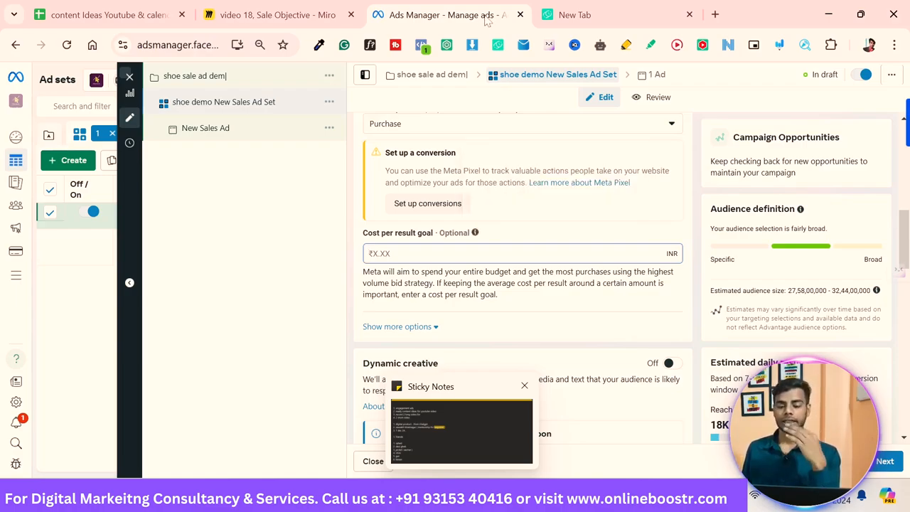
scroll(523, 285, down, 1)
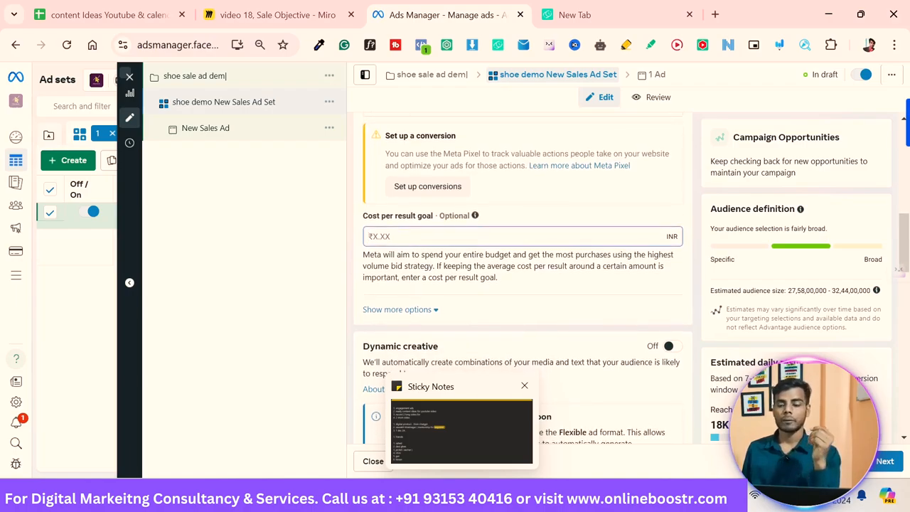
scroll(523, 285, down, 1)
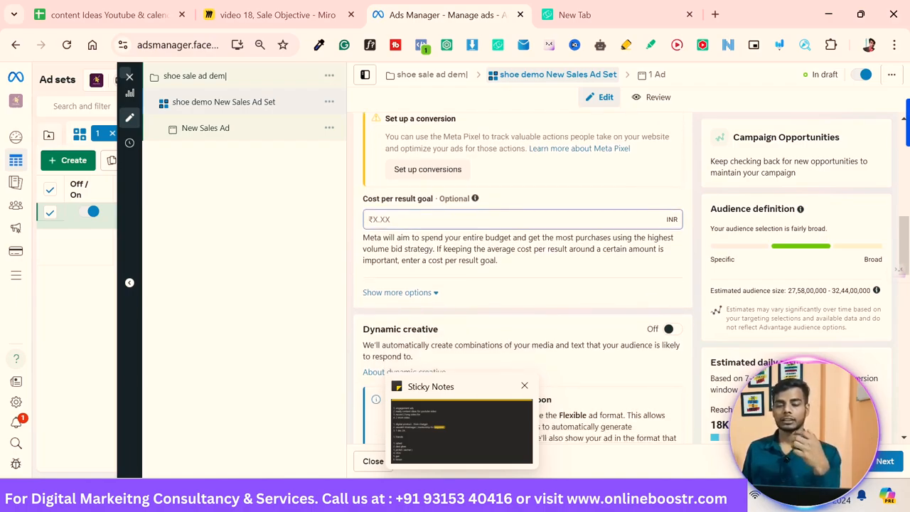
scroll(523, 277, down, 1)
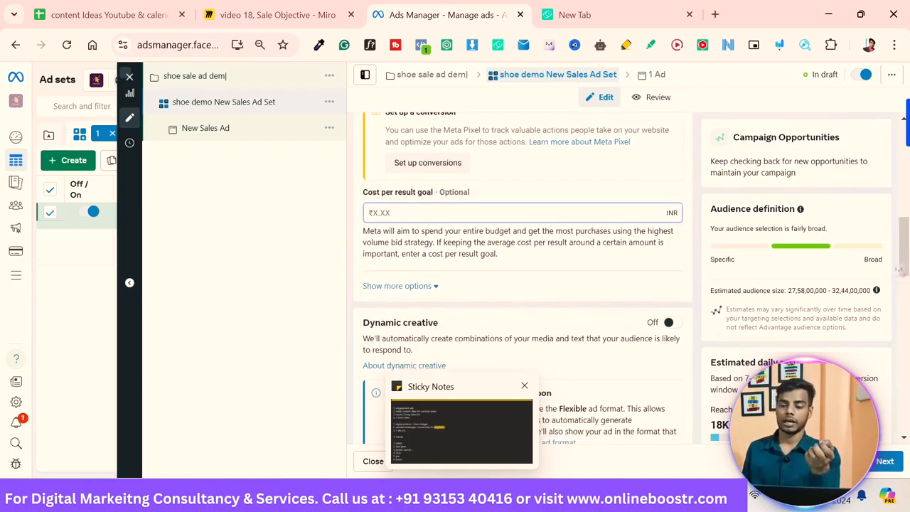
scroll(523, 277, down, 1)
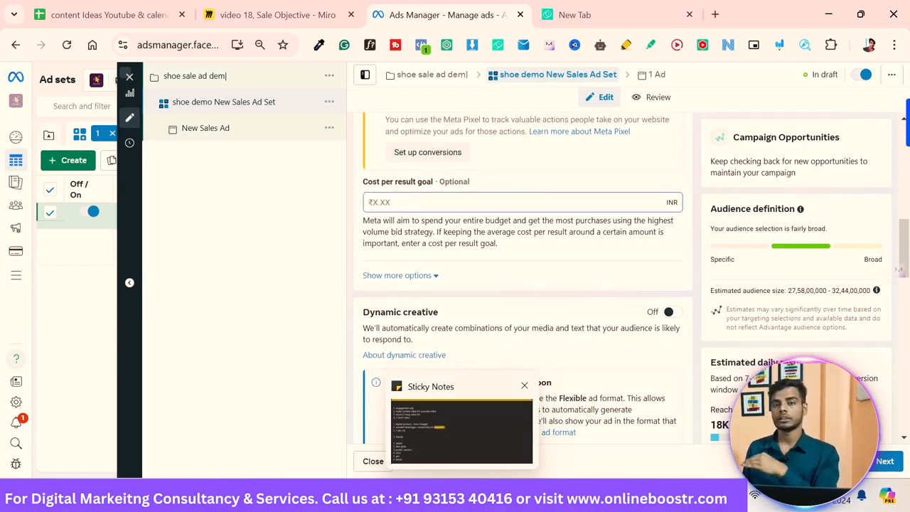
scroll(523, 278, down, 2)
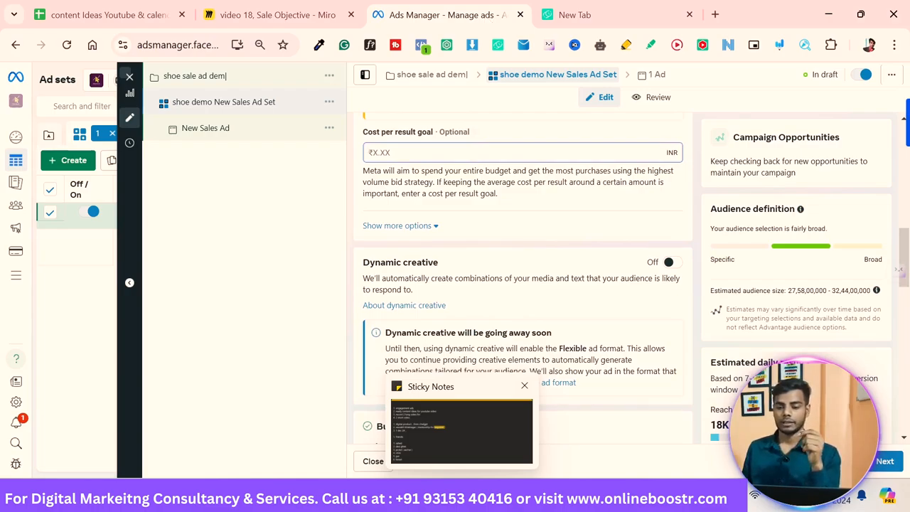
scroll(523, 278, down, 2)
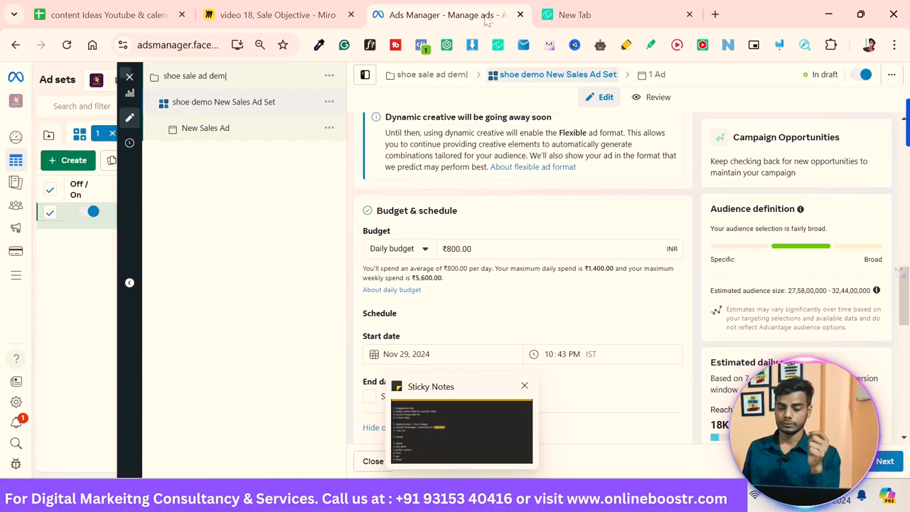
Step: Set the ad set's budget type to Lifetime budget
key(space)
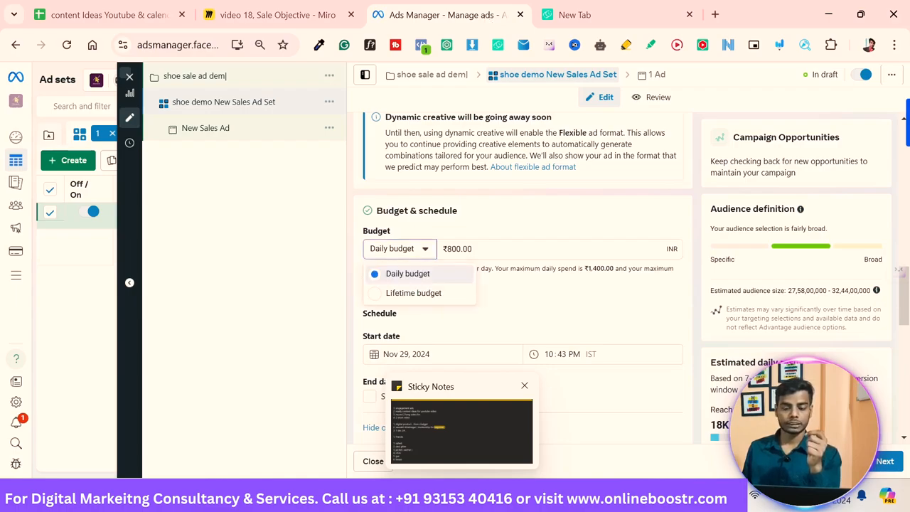
key(Escape)
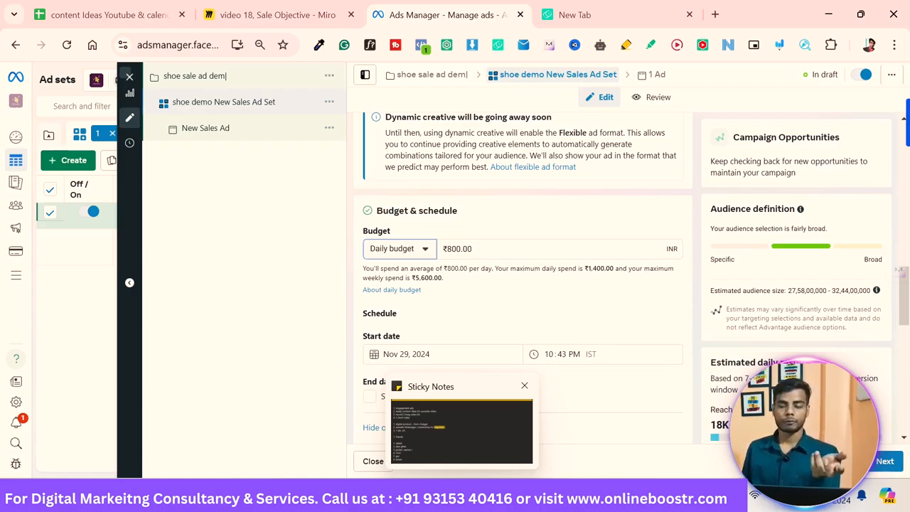
scroll(522, 284, down, 1)
key(space)
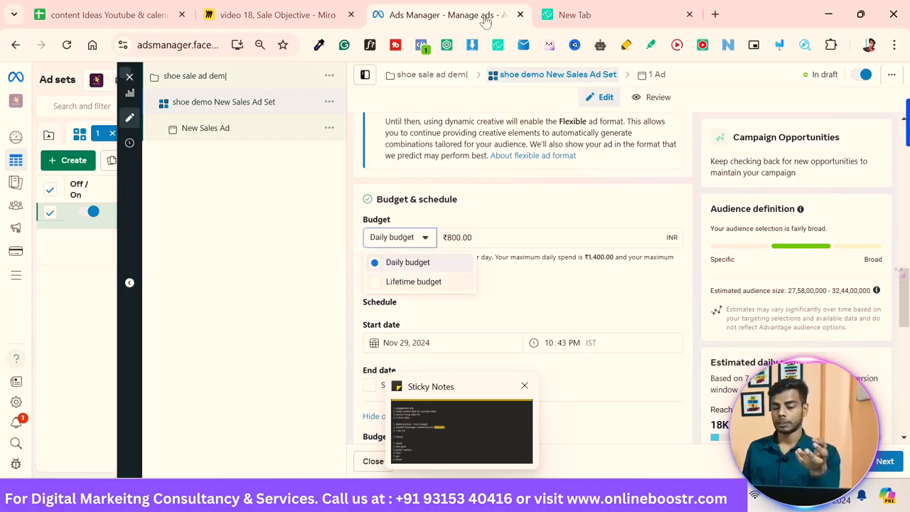
key(Down)
key(Return)
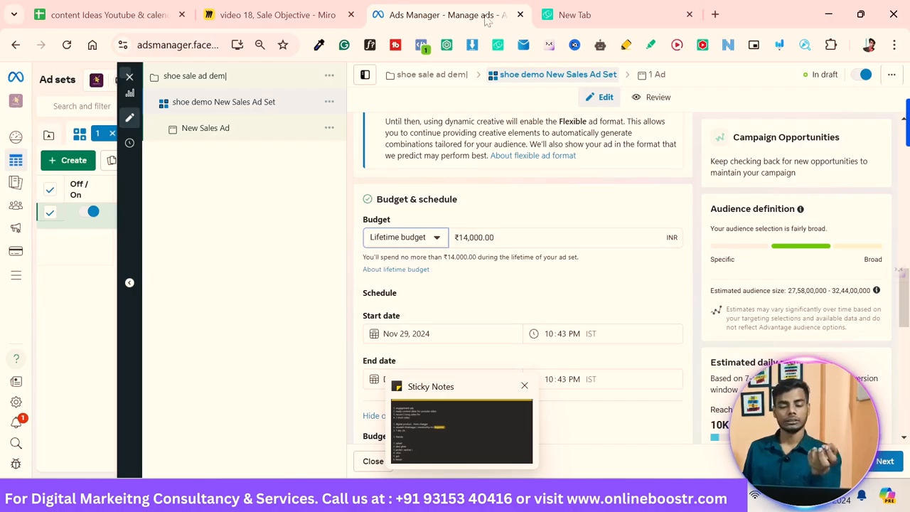
scroll(523, 285, down, 2)
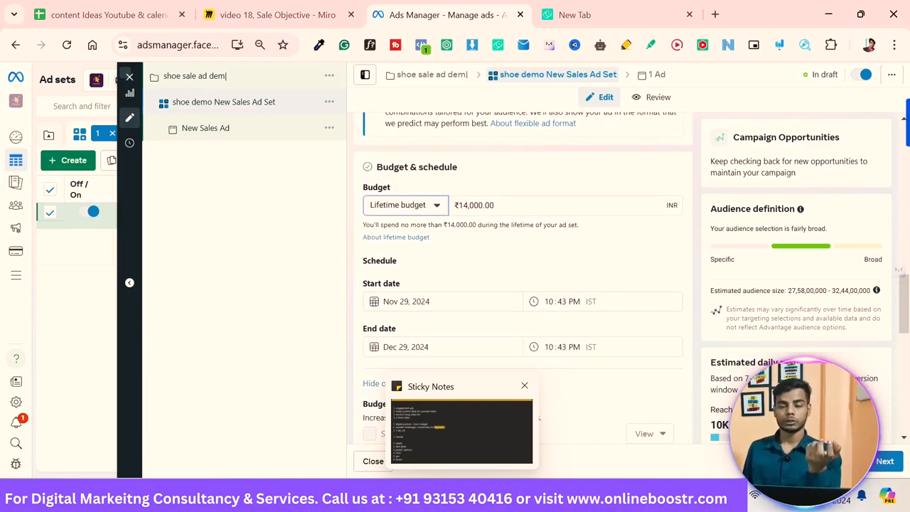
Step: Switch the ad set's budget type to Daily budget and turn off the end date option
click(493, 211)
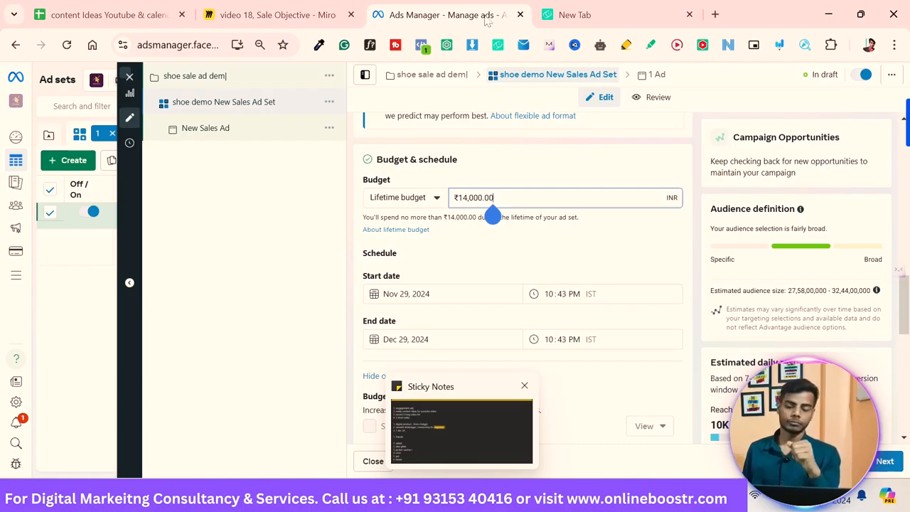
click(406, 198)
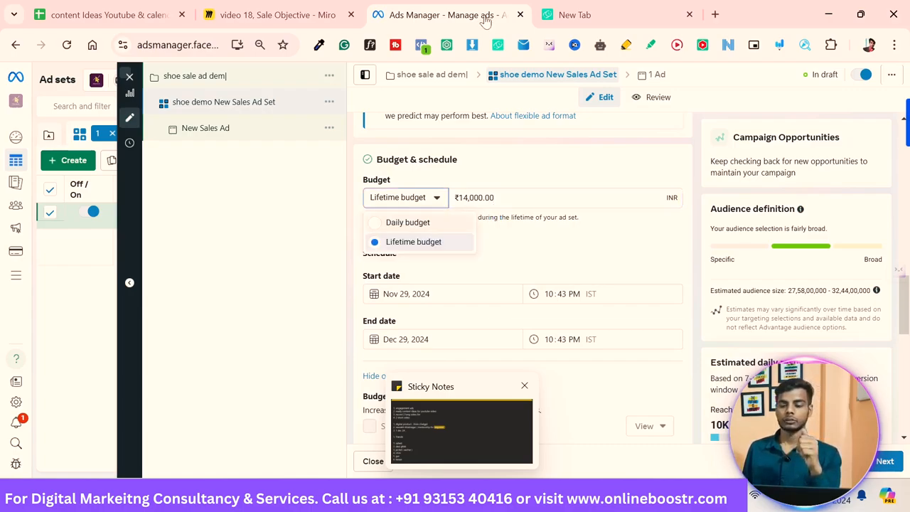
click(407, 222)
scroll(522, 284, down, 1)
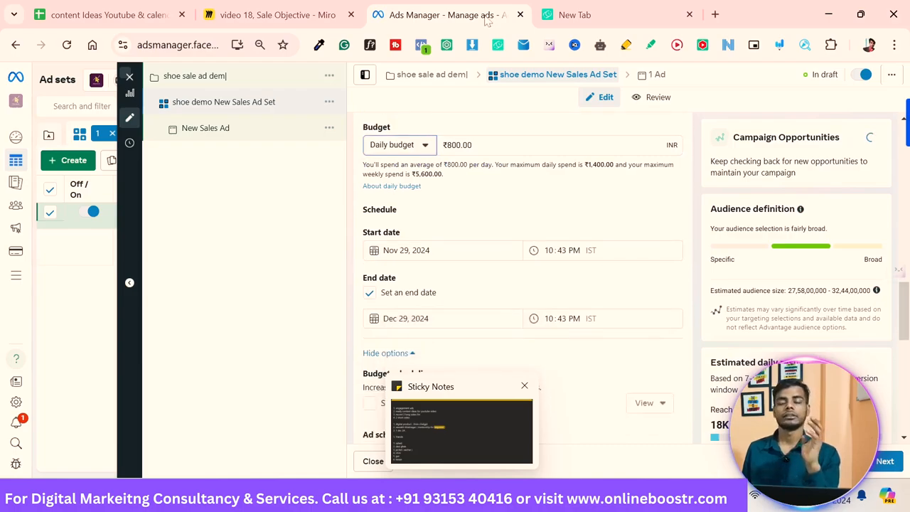
scroll(523, 284, down, 1)
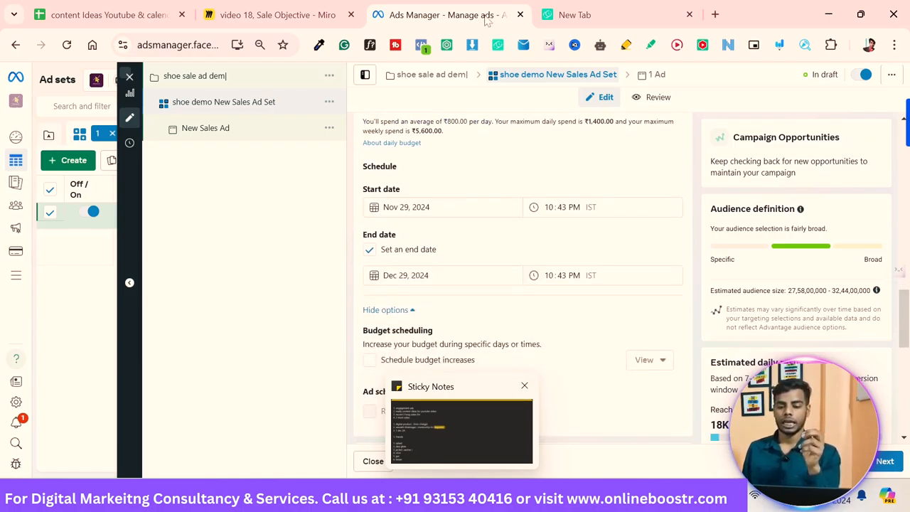
click(370, 250)
Step: Enable scheduled budget increases for the ad set
scroll(523, 284, up, 1)
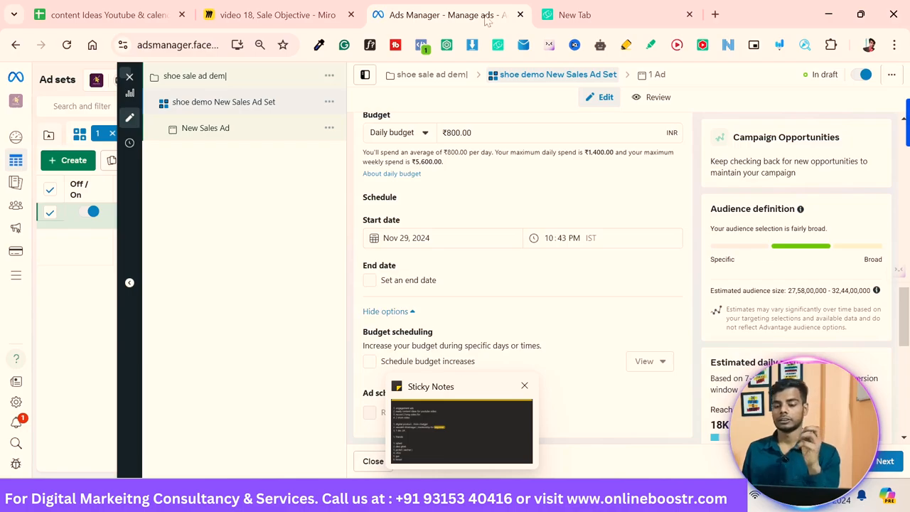
scroll(523, 285, up, 1)
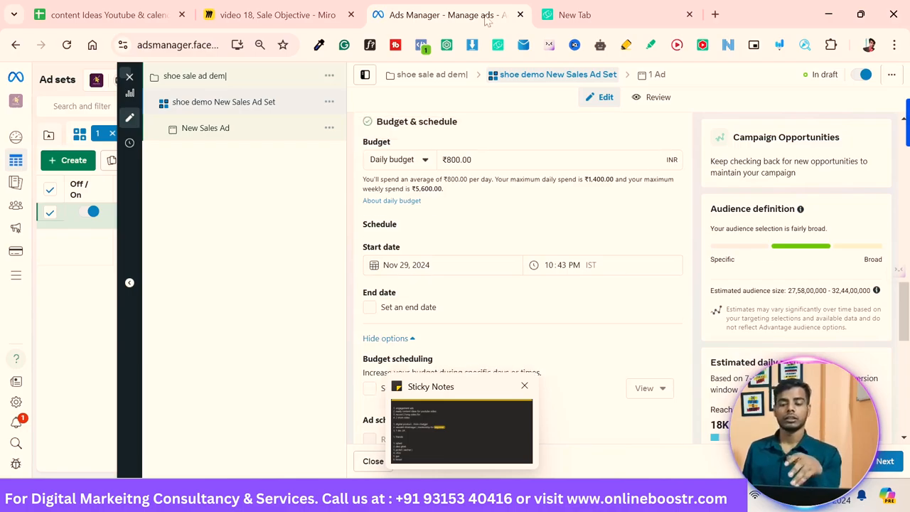
scroll(523, 284, down, 1)
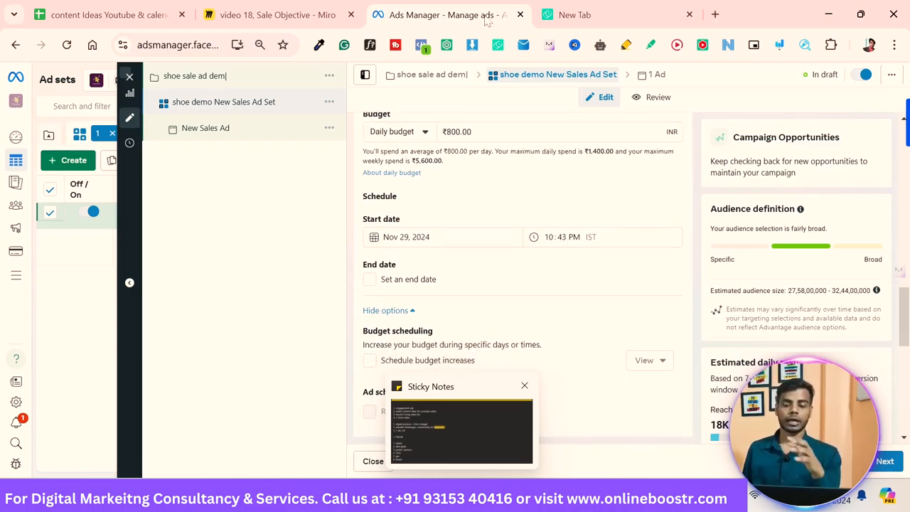
scroll(523, 284, down, 4)
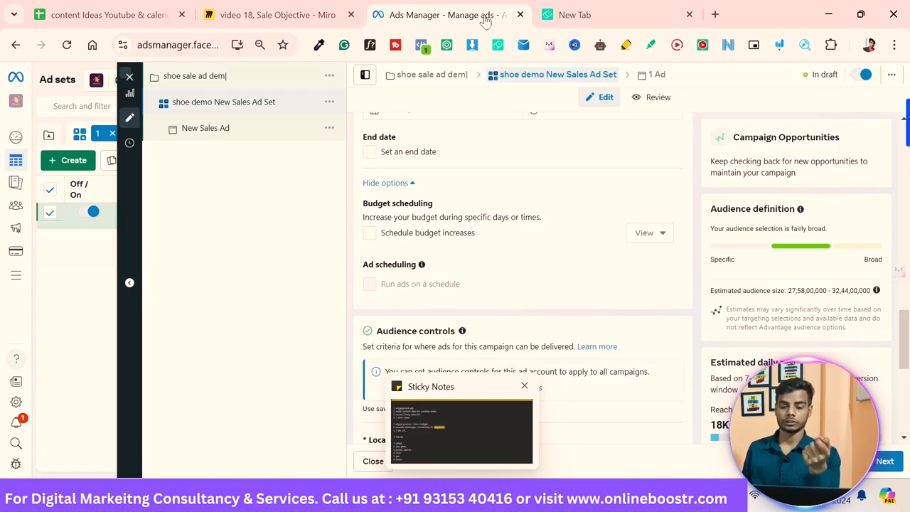
click(370, 233)
scroll(519, 277, down, 1)
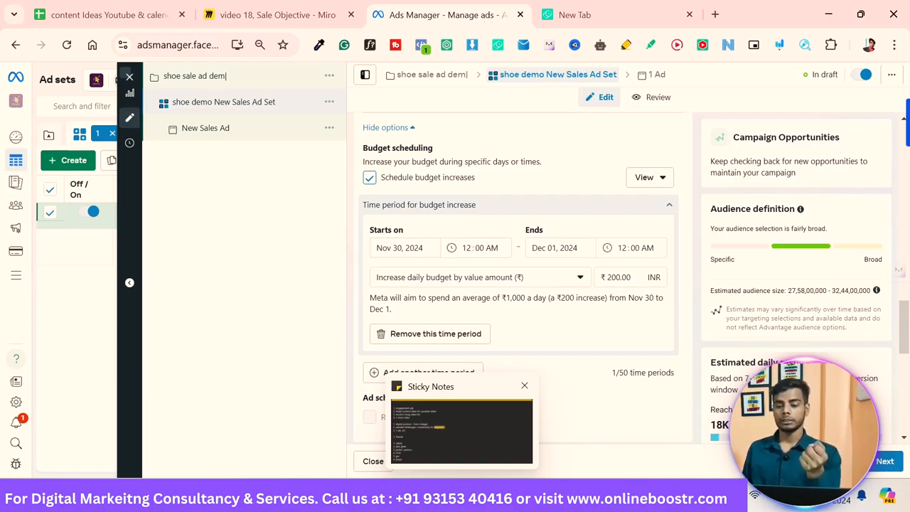
Step: Set the budget increase time period to end on Dec 05, 2024
scroll(519, 277, up, 4)
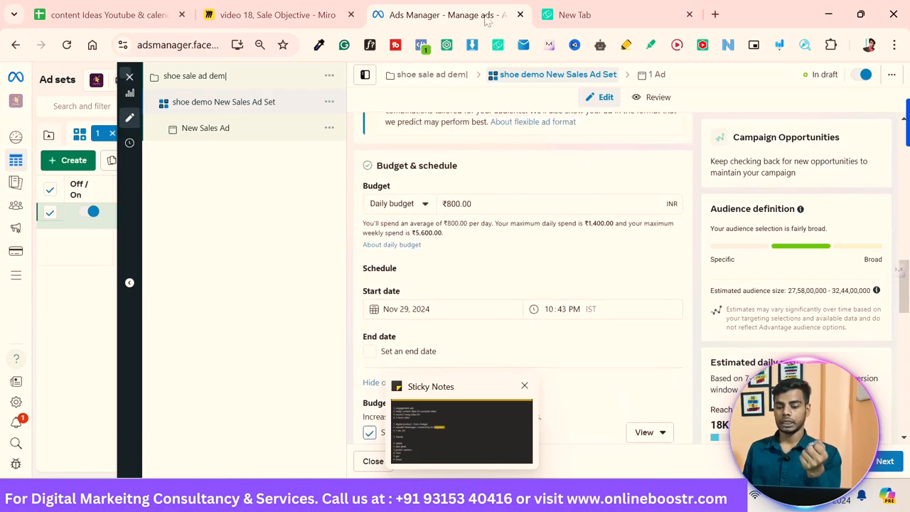
scroll(520, 285, down, 3)
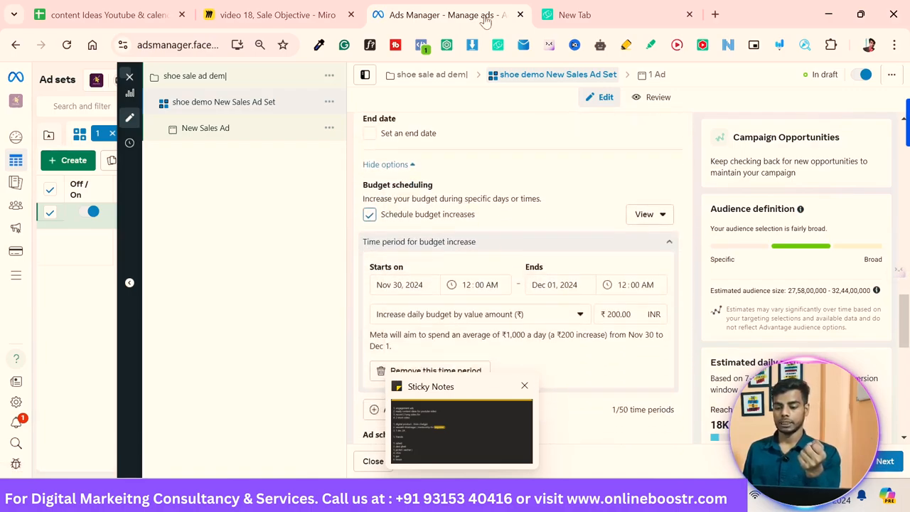
click(561, 292)
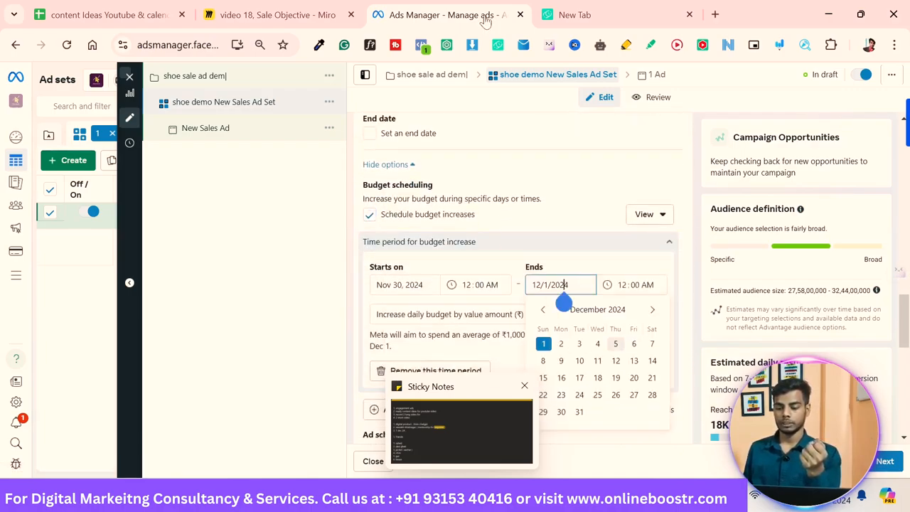
click(615, 343)
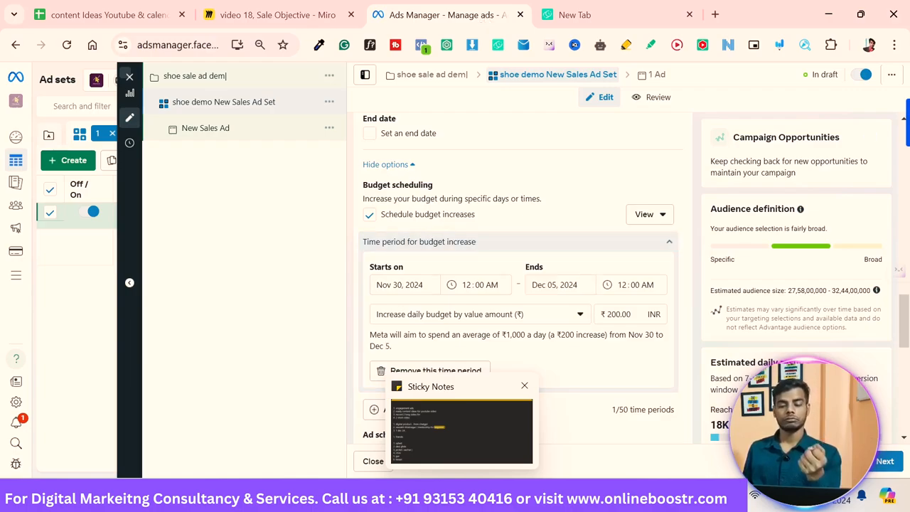
Step: Collapse and re-expand the budget increase time period to review its summary
click(669, 241)
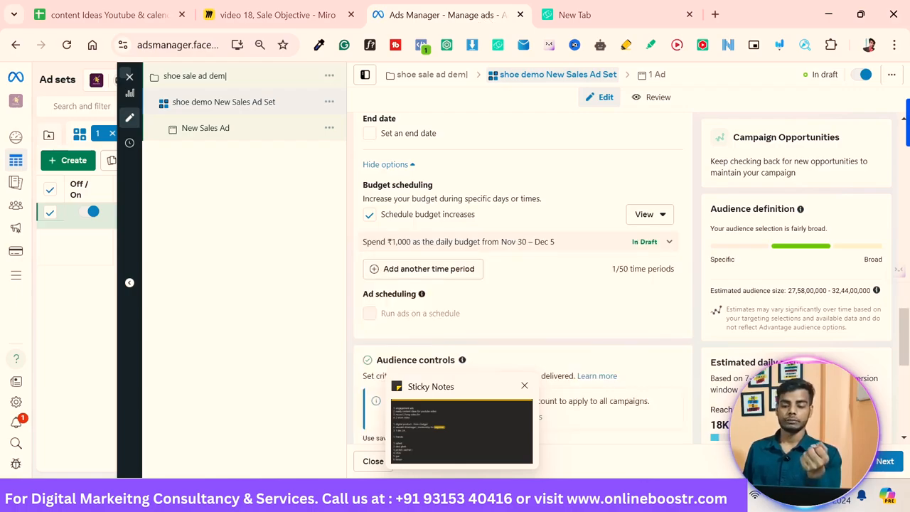
right_click(646, 275)
key(Escape)
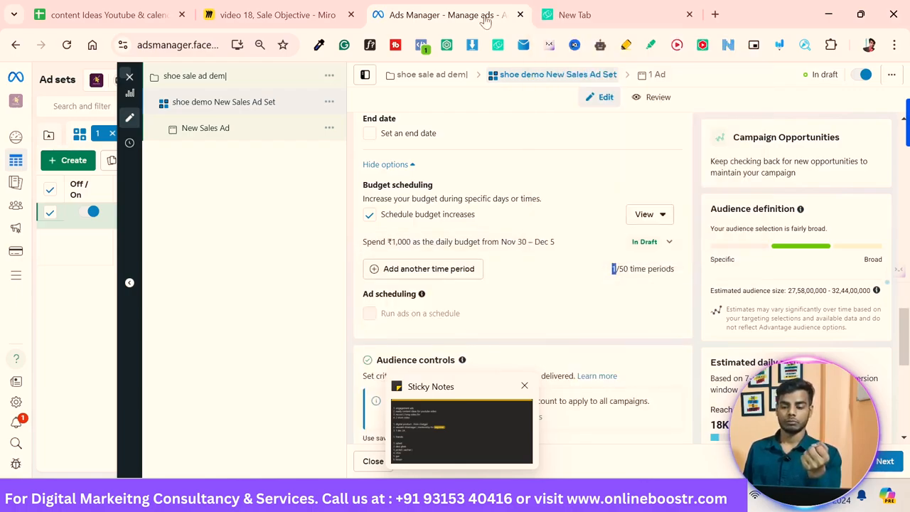
click(650, 214)
key(Escape)
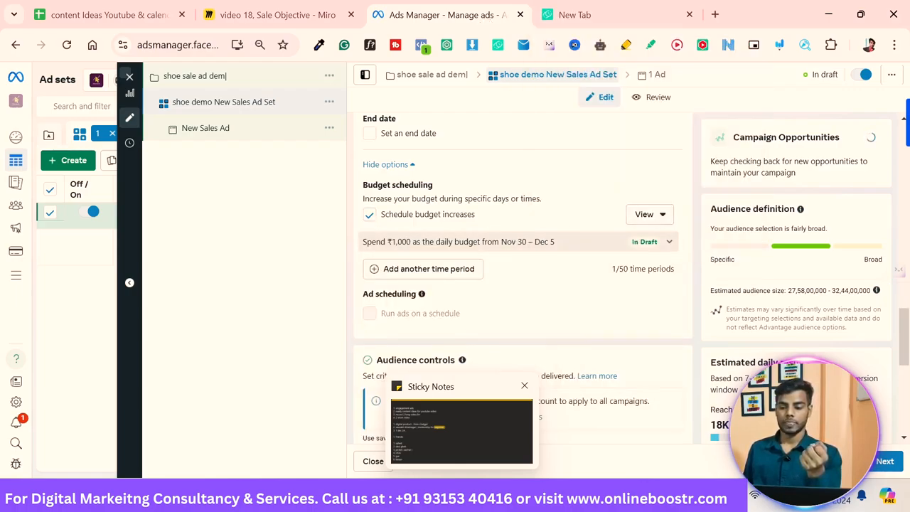
click(670, 242)
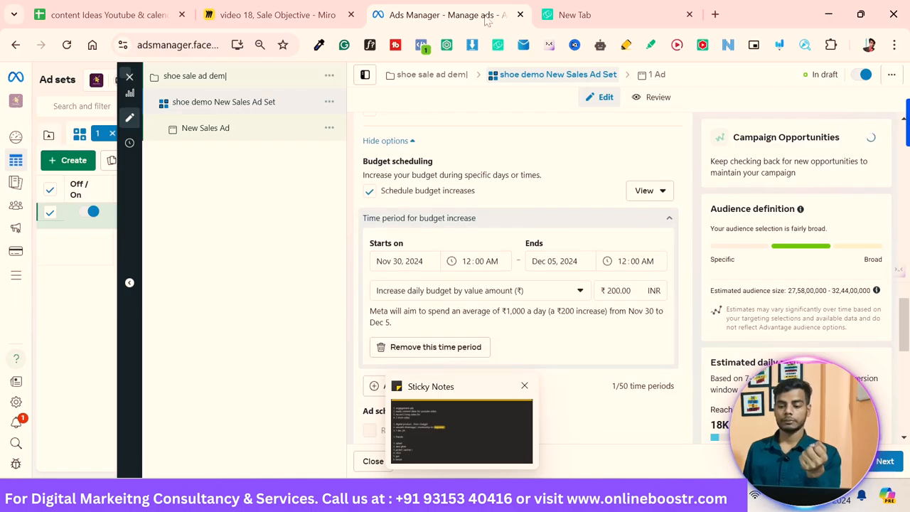
scroll(388, 301, up, 3)
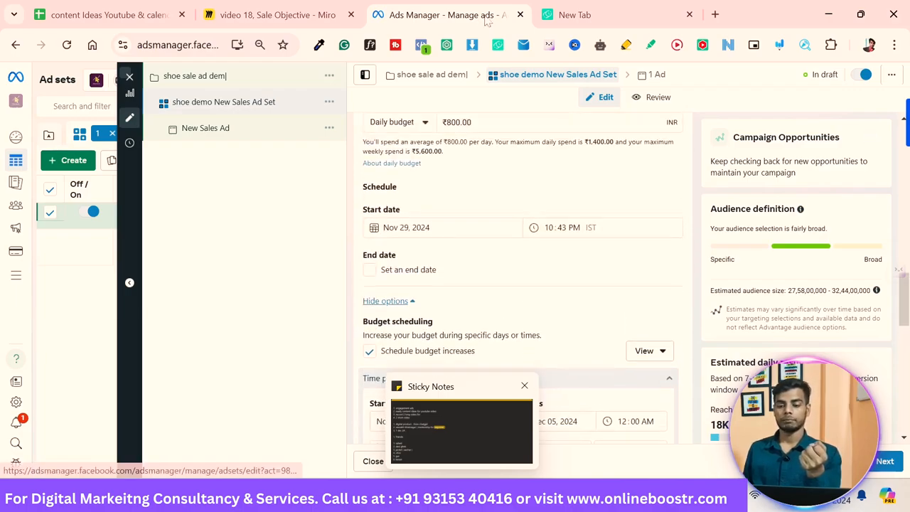
scroll(487, 22, up, 1)
scroll(487, 22, down, 3)
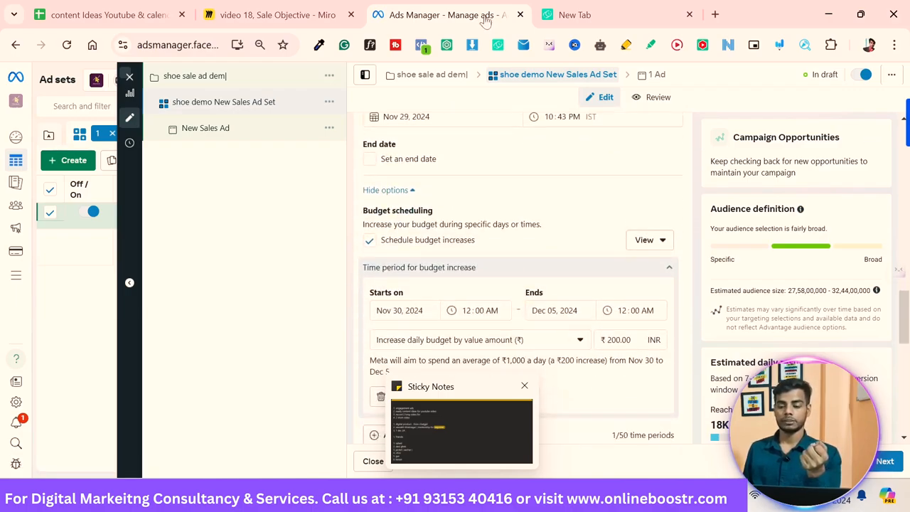
scroll(486, 21, down, 1)
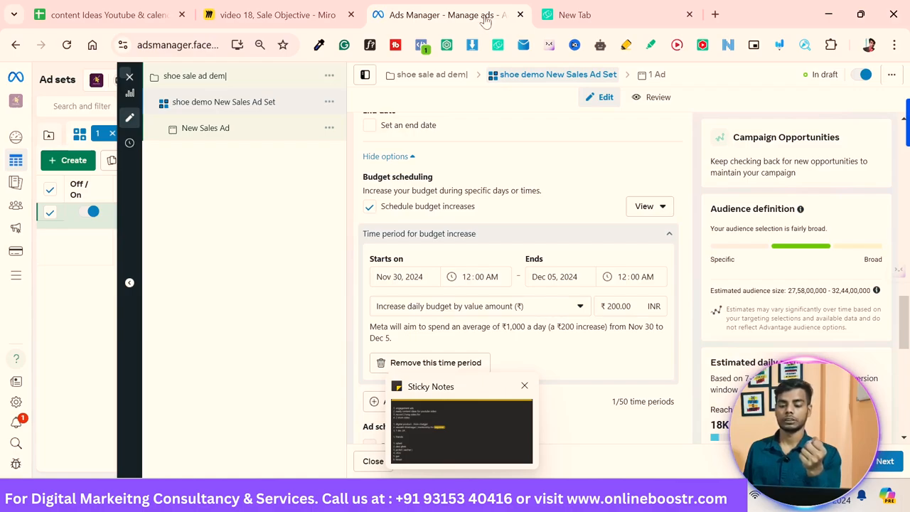
Step: Switch the budget increase to a percentage and set it to 15%
click(481, 306)
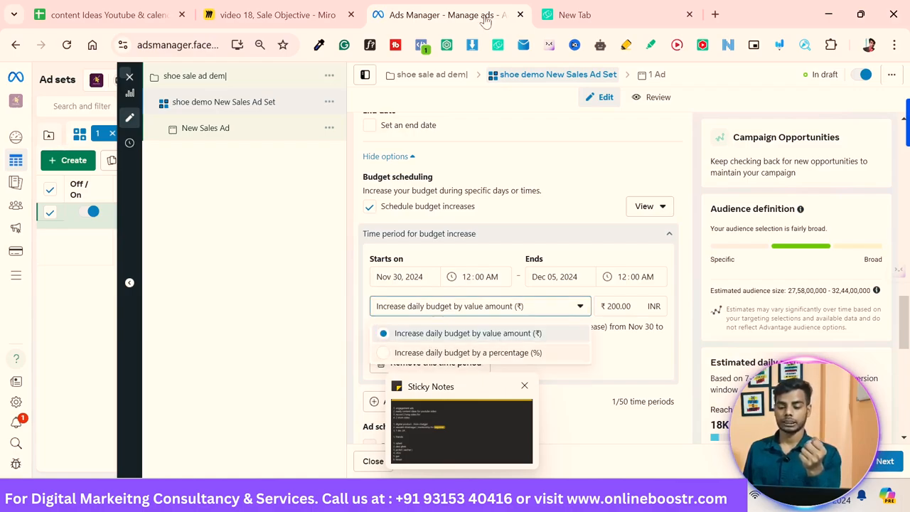
click(468, 353)
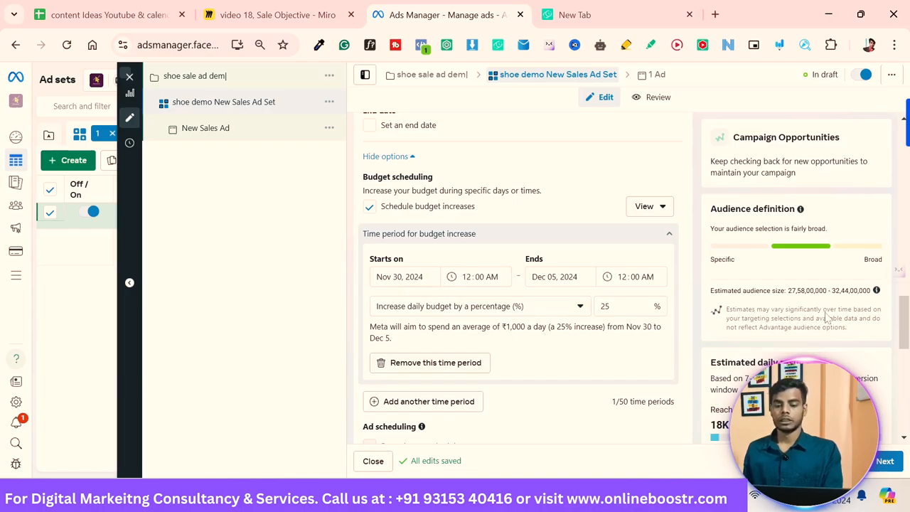
scroll(519, 284, up, 3)
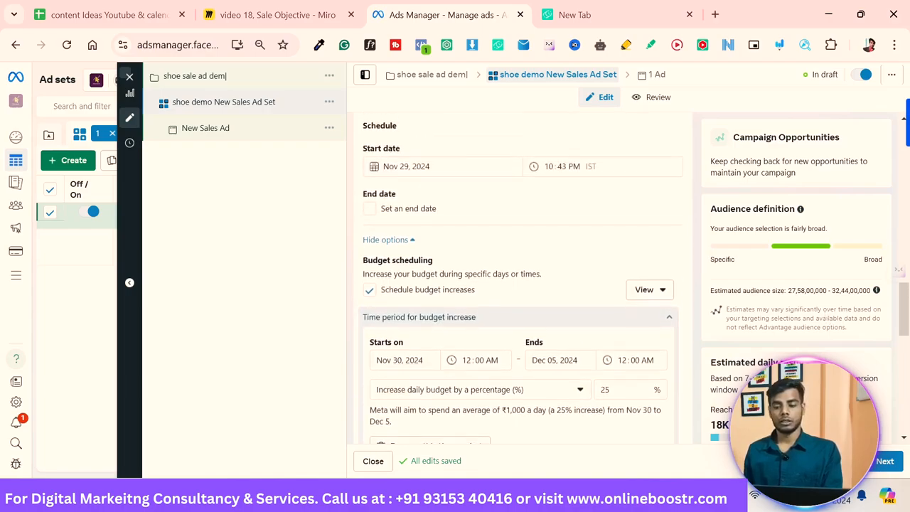
scroll(827, 318, down, 3)
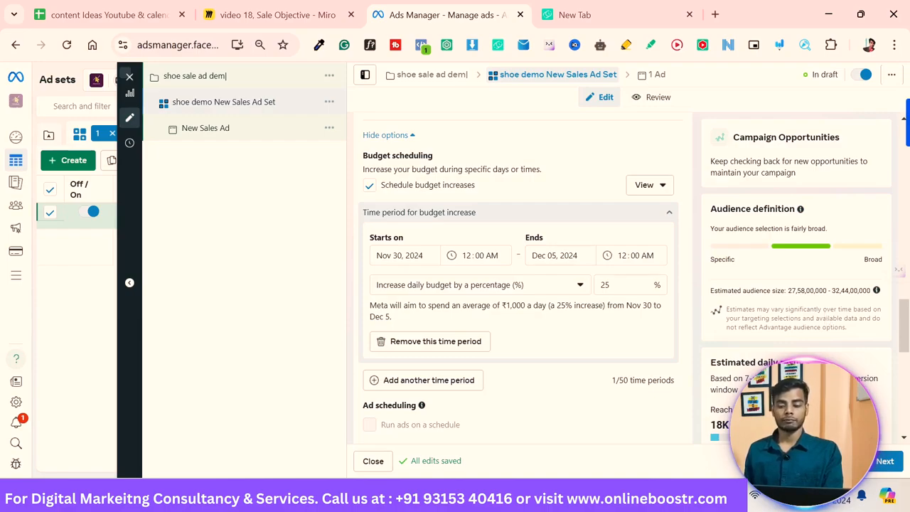
click(607, 286)
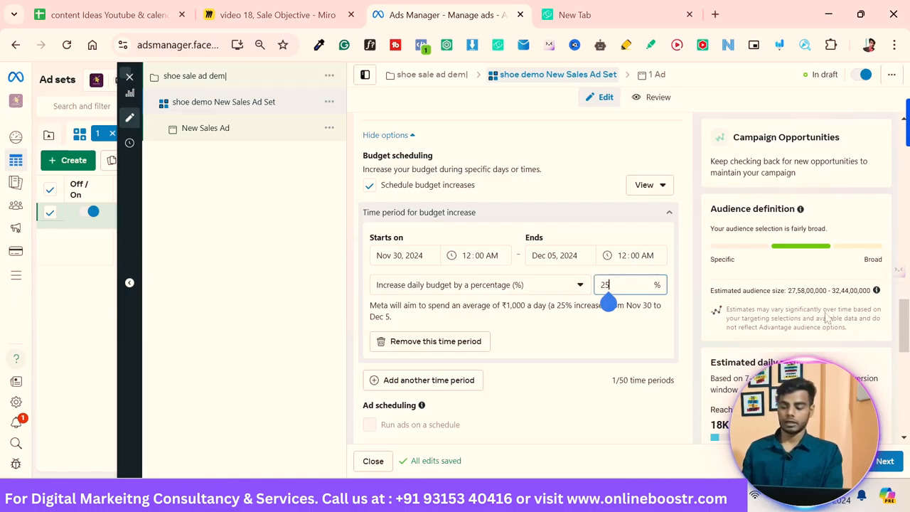
key(BackSpace)
key(BackSpace)
text(1)
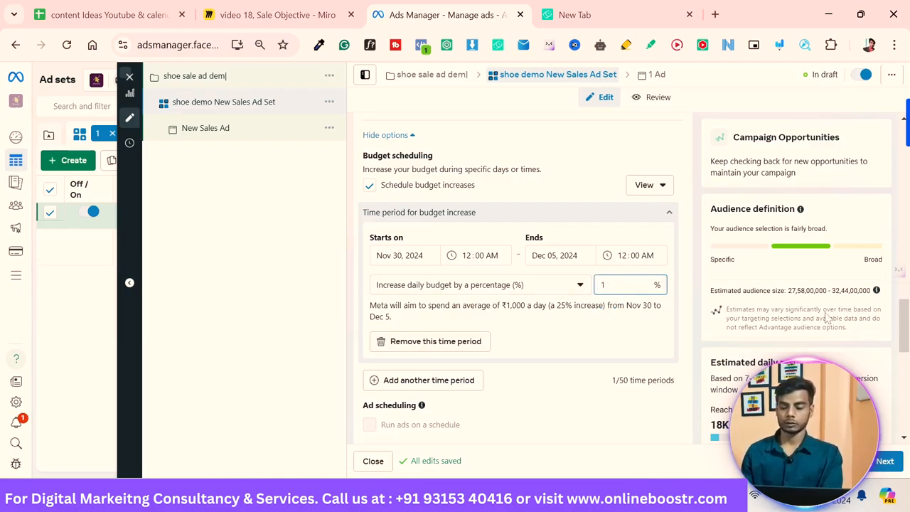
text(5)
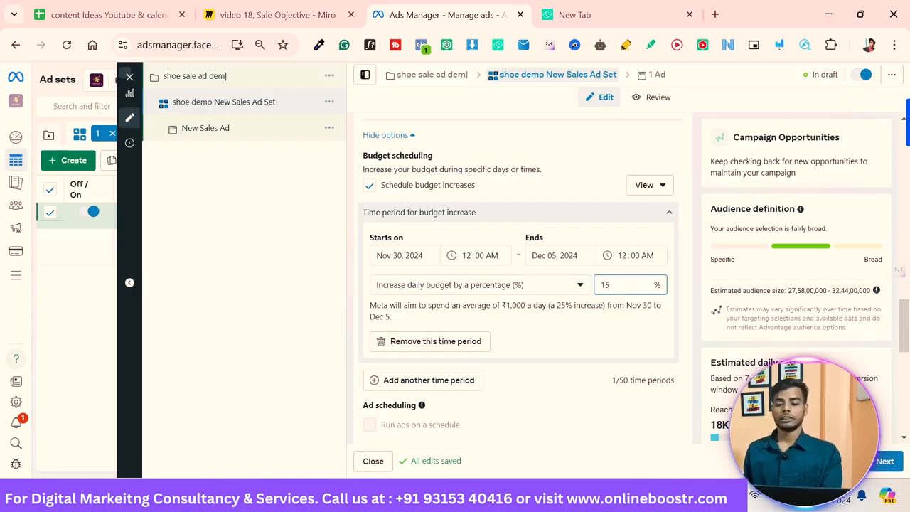
Step: Switch the budget increase back to increasing the daily budget by value amount
key(shift+Tab)
key(space)
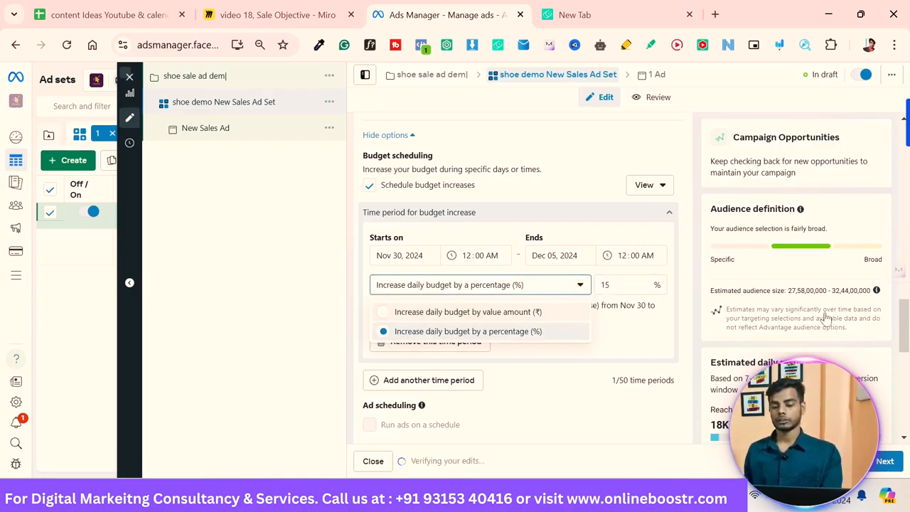
key(Up)
key(Return)
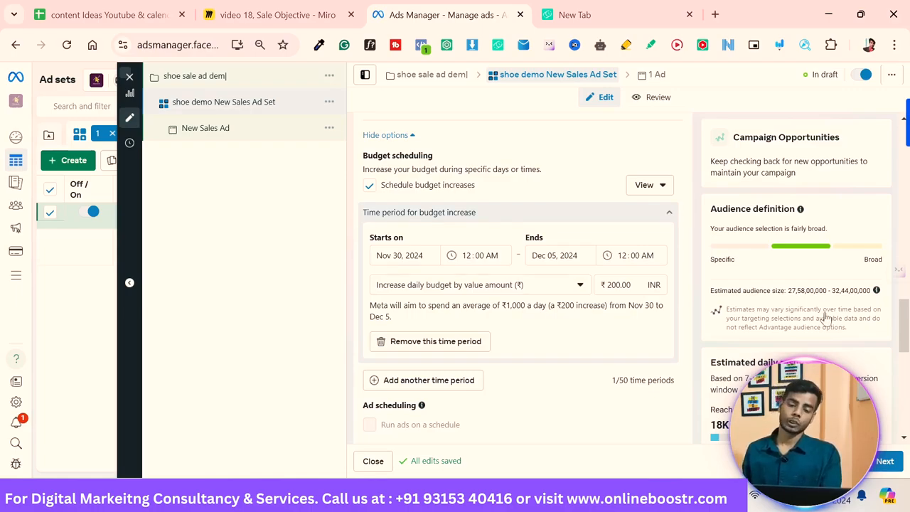
Step: Turn off the Schedule budget increases option for the ad set
key(space)
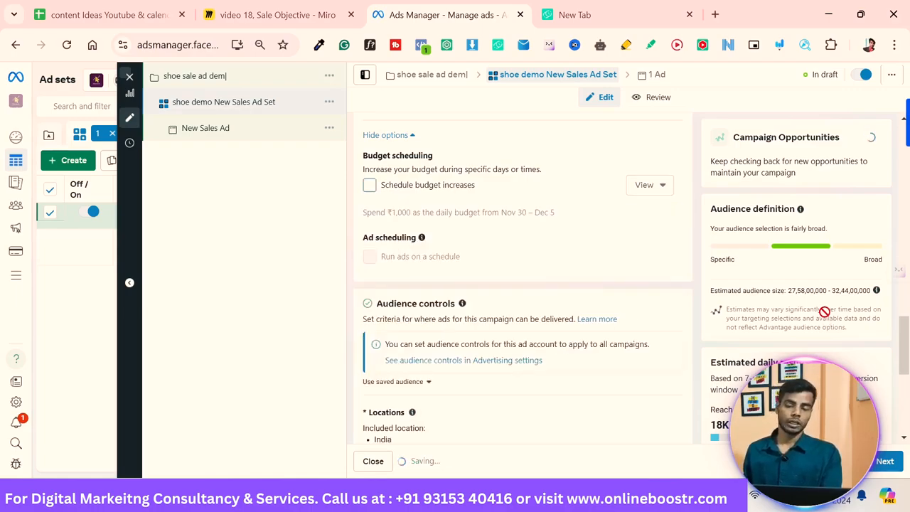
scroll(523, 284, down, 3)
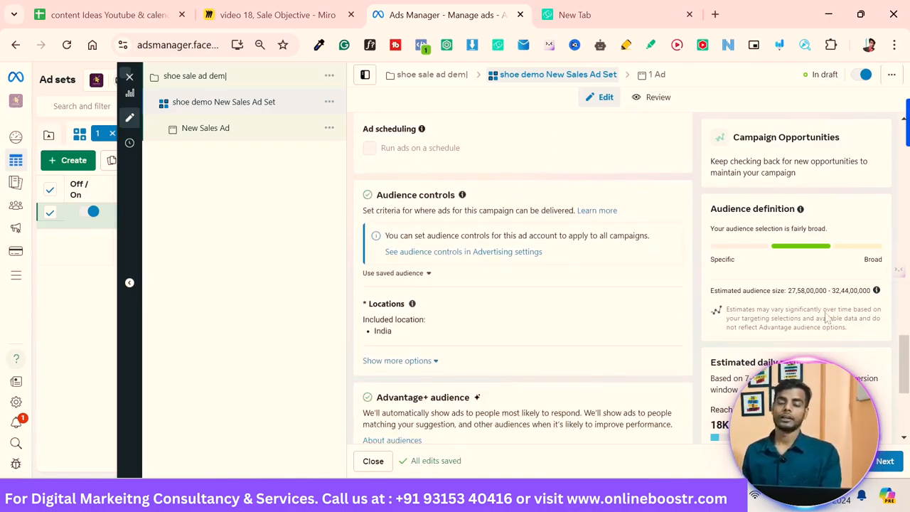
scroll(523, 299, down, 1)
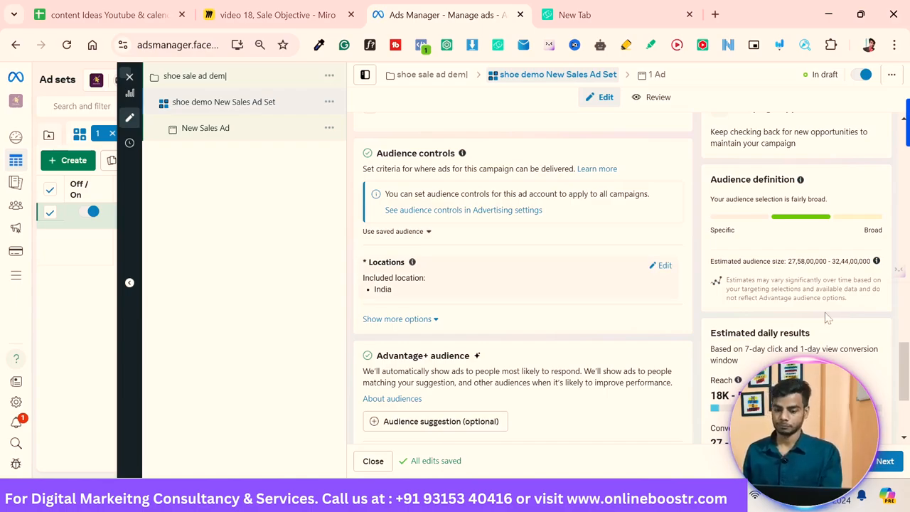
scroll(829, 318, down, 3)
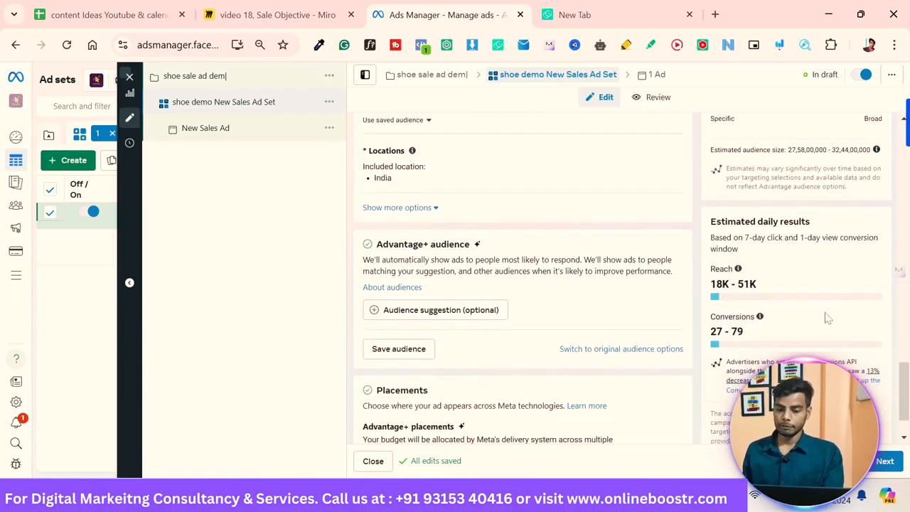
scroll(827, 318, up, 1)
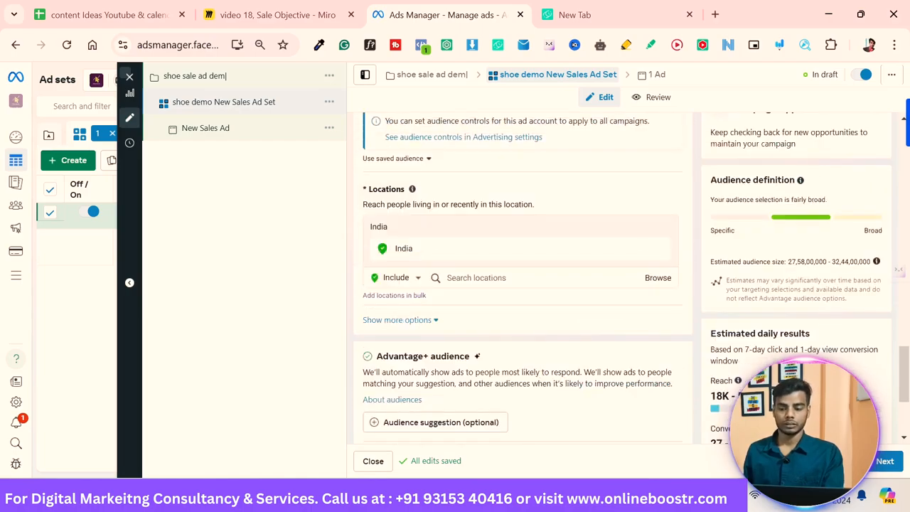
scroll(826, 318, down, 1)
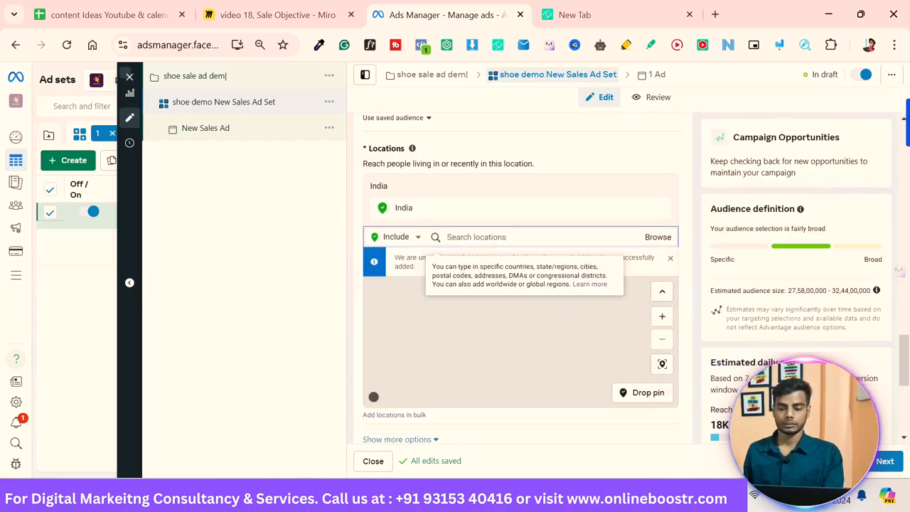
Step: Scroll through the Locations and Advantage+ audience sections of the ad set to review the audience targeting
scroll(824, 310, down, 3)
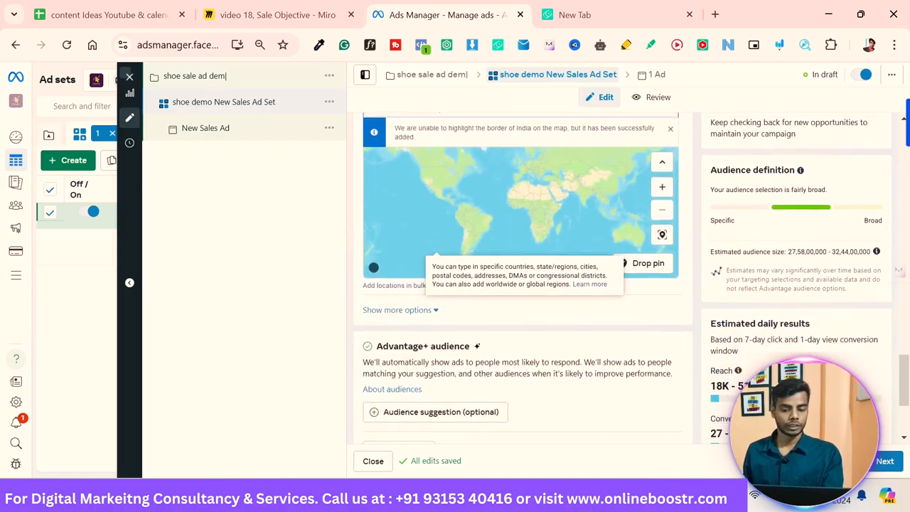
scroll(823, 311, down, 1)
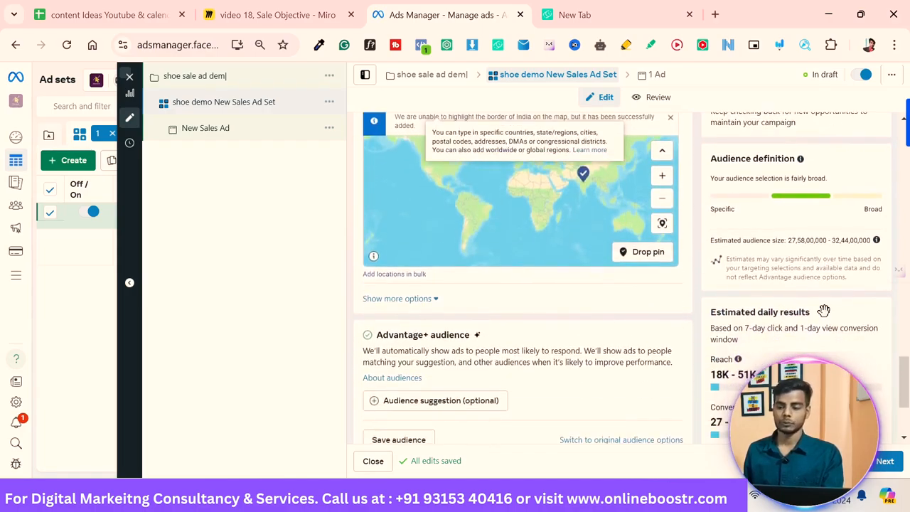
scroll(823, 311, up, 2)
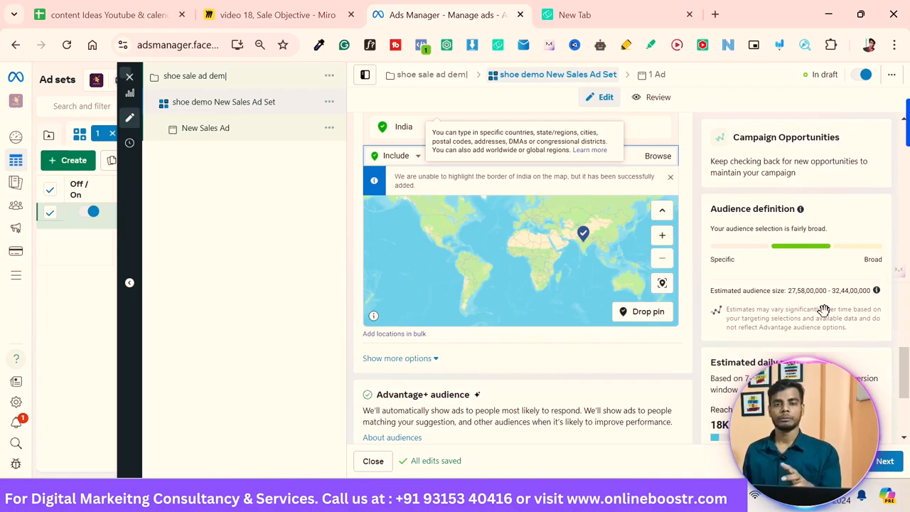
scroll(827, 318, down, 3)
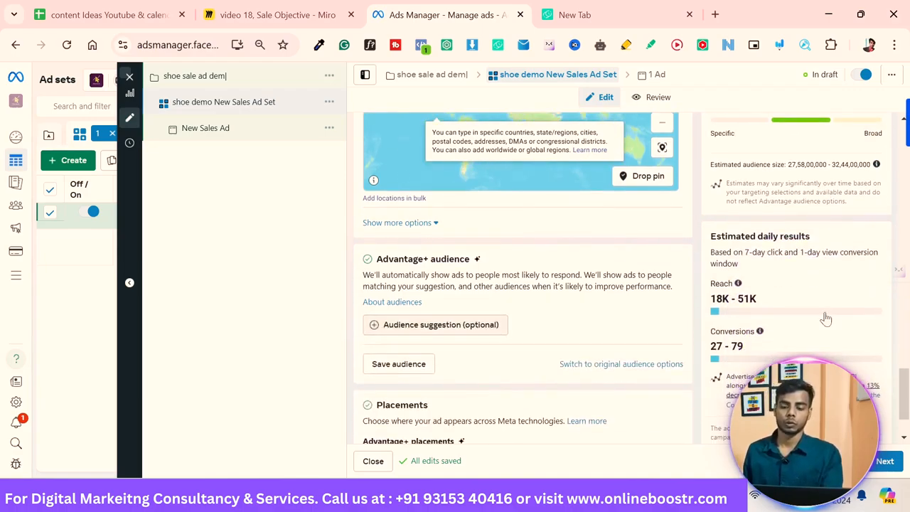
scroll(824, 311, up, 5)
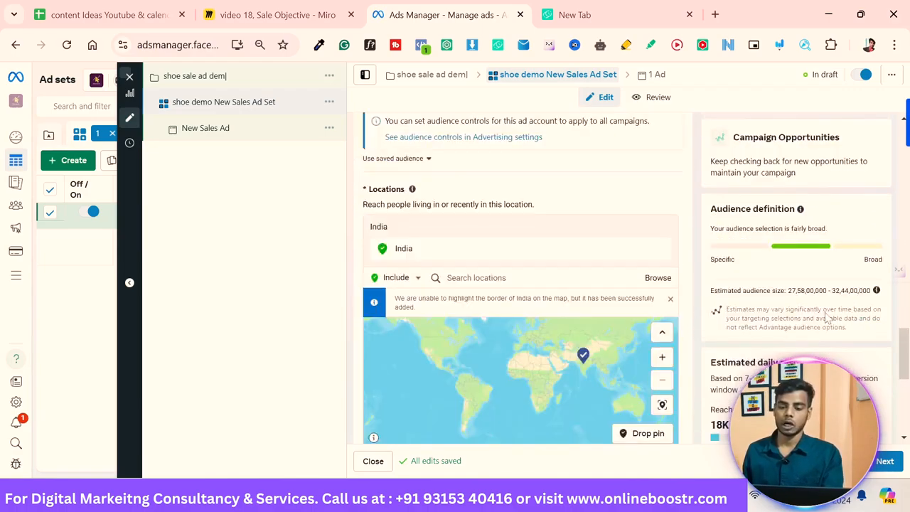
scroll(823, 311, down, 2)
scroll(824, 311, down, 2)
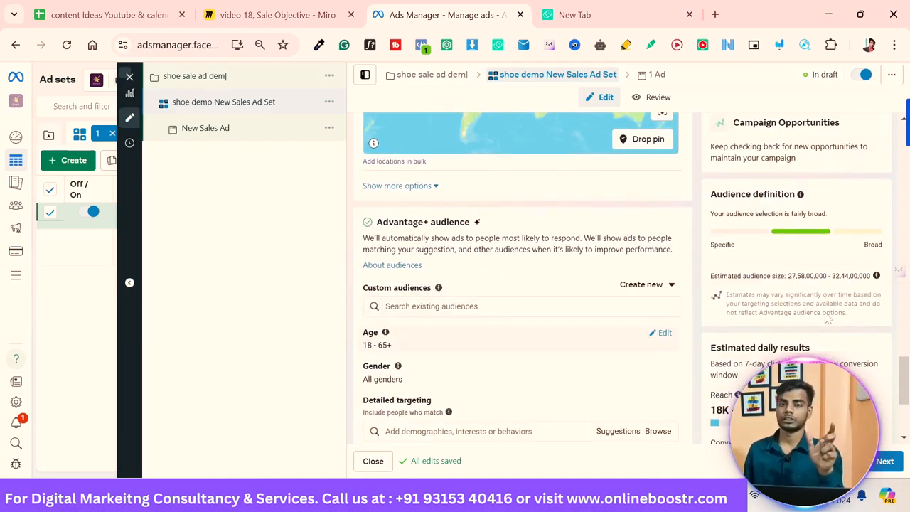
scroll(522, 341, down, 1)
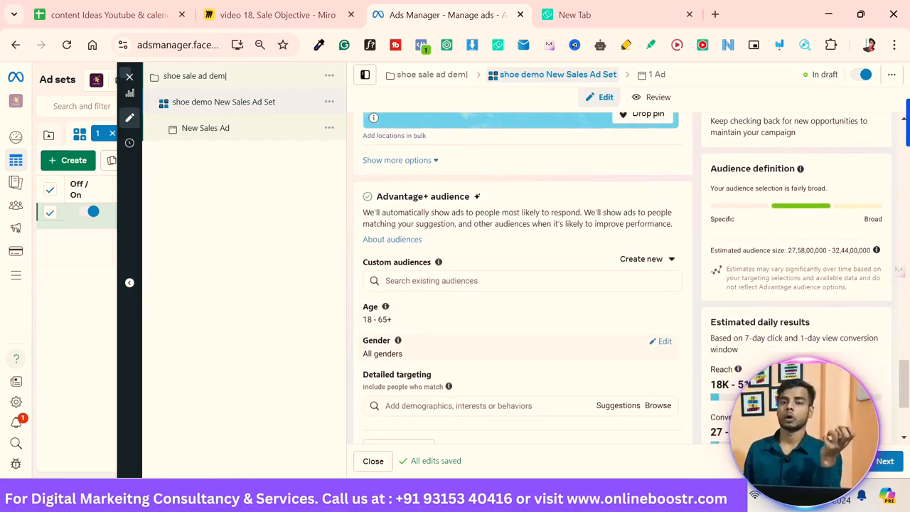
scroll(523, 342, down, 1)
scroll(522, 320, down, 1)
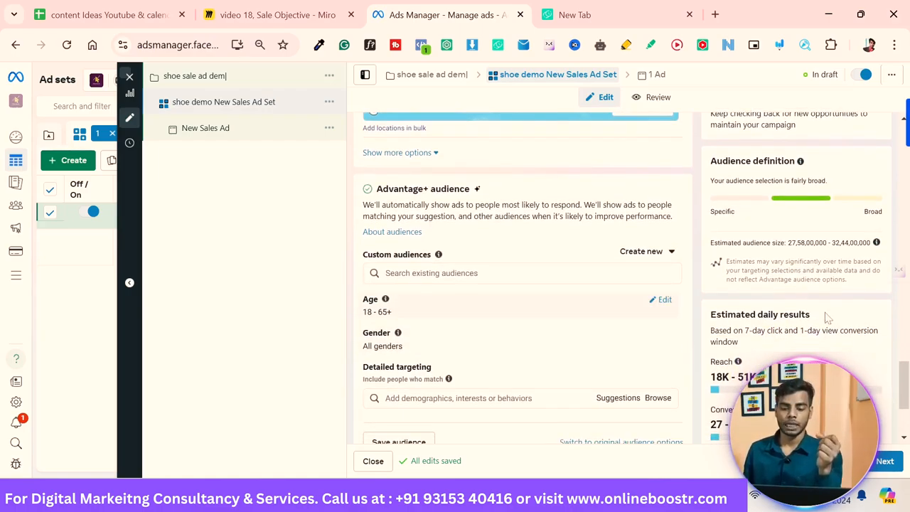
Step: Set the audience age range to 18–45 and restrict the gender to Men
click(665, 299)
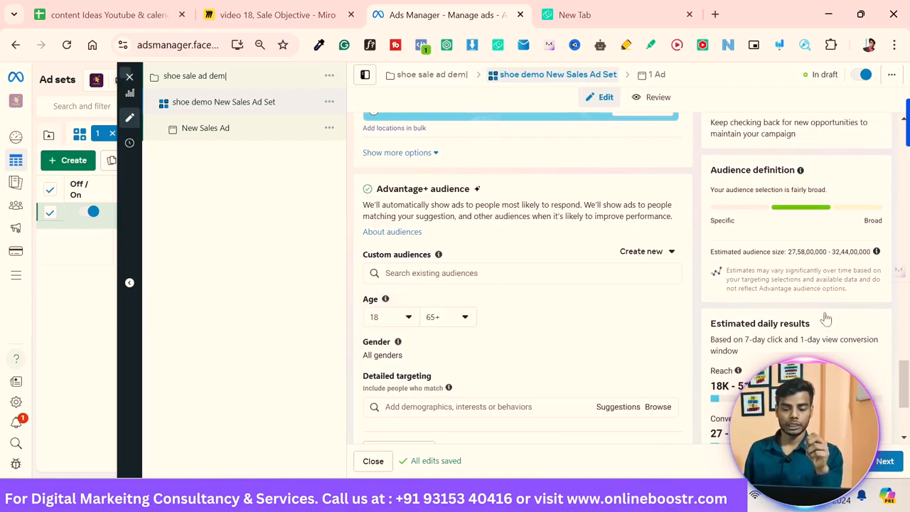
key(space)
key(Up)
key(Up)
key(Up)
key(Up)
key(Up)
key(Up)
key(Up)
key(Up)
key(Up)
key(Up)
key(Up)
key(Up)
key(Up)
key(Up)
key(Up)
key(Up)
key(Up)
key(Up)
key(Up)
key(Up)
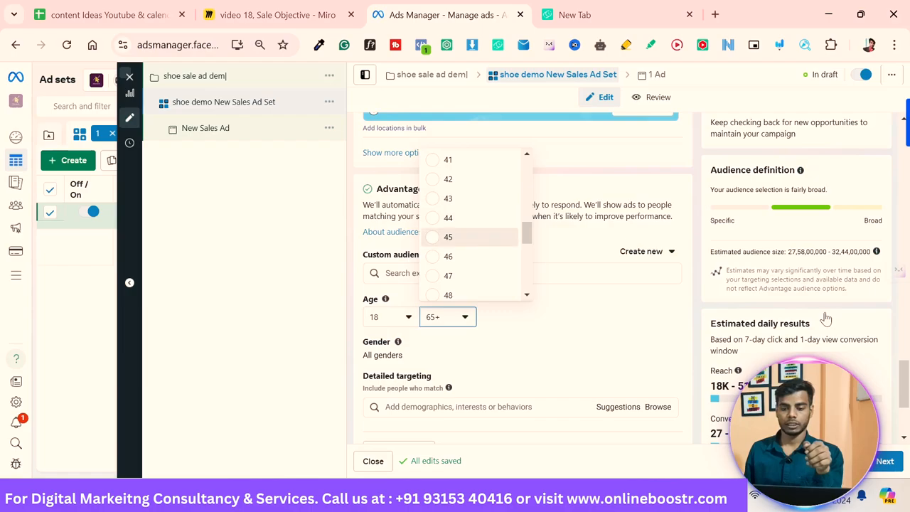
key(Return)
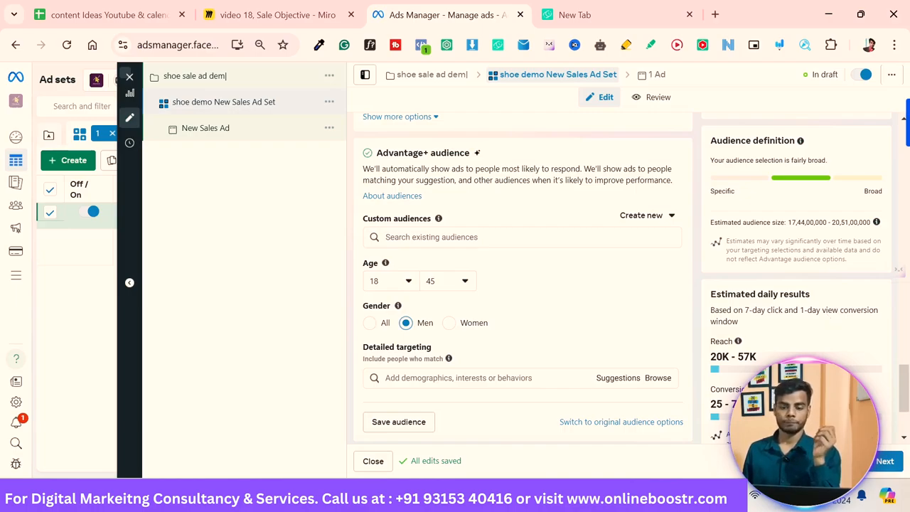
Step: Search detailed targeting for shoes and add the Shoes (footwear) interest
scroll(827, 318, down, 1)
scroll(828, 318, down, 1)
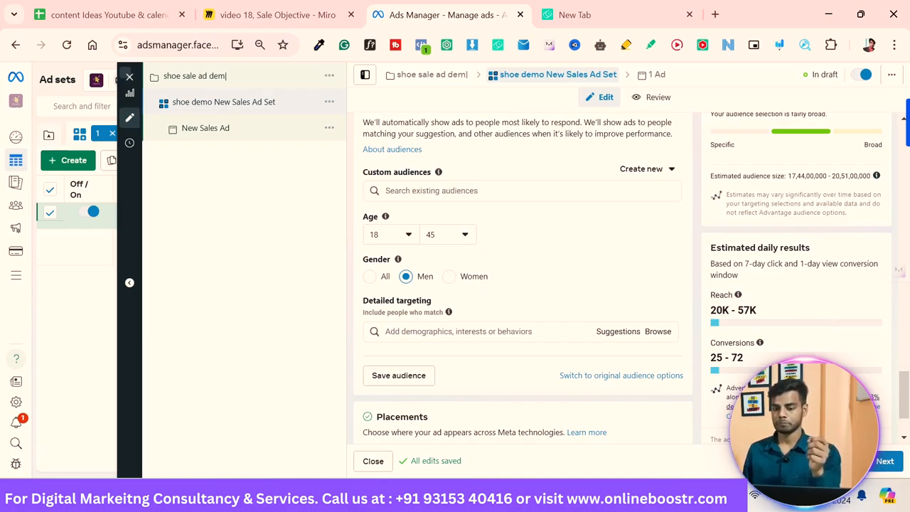
key(Tab)
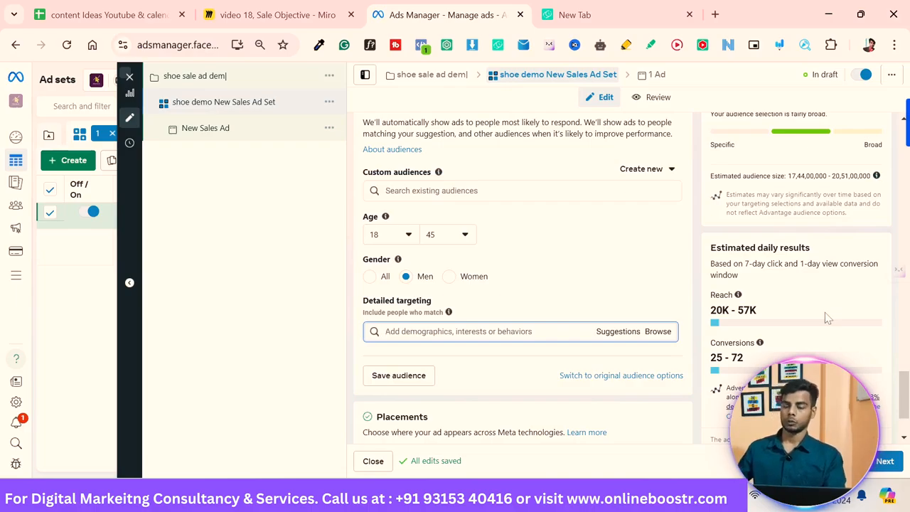
text(shoe)
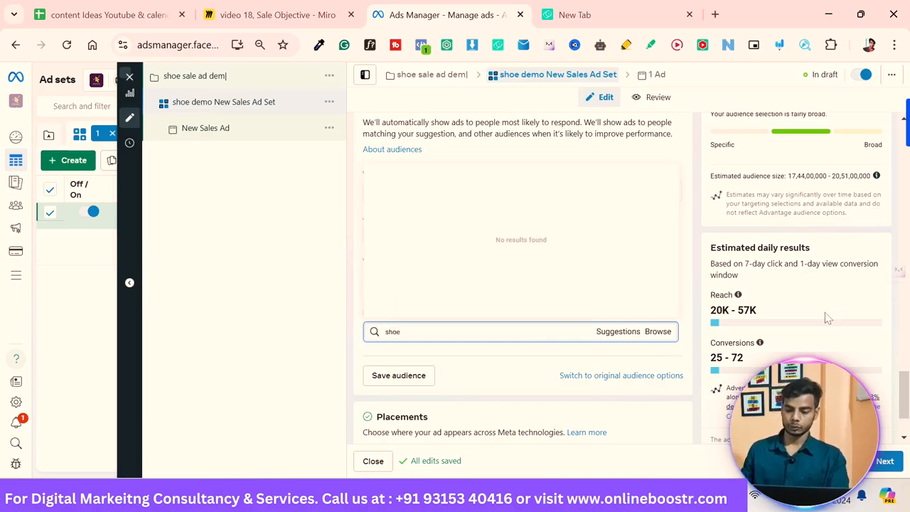
text(s)
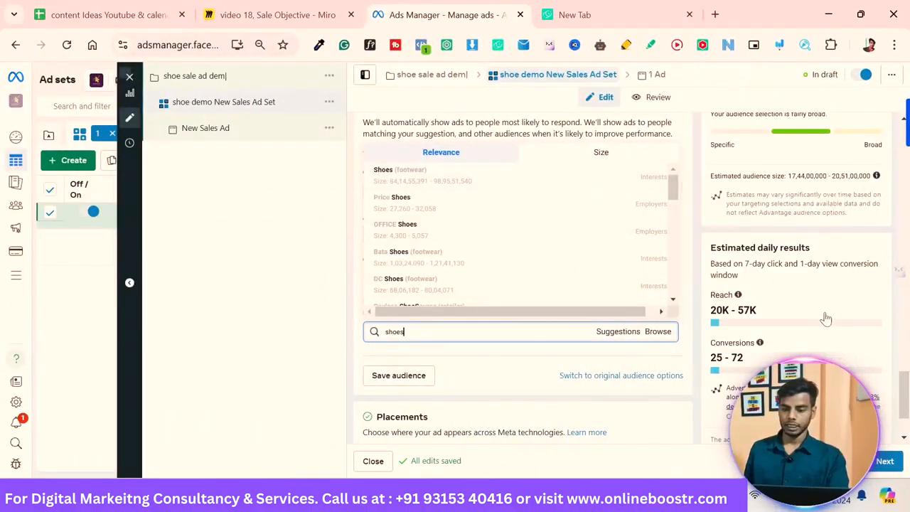
key(Down)
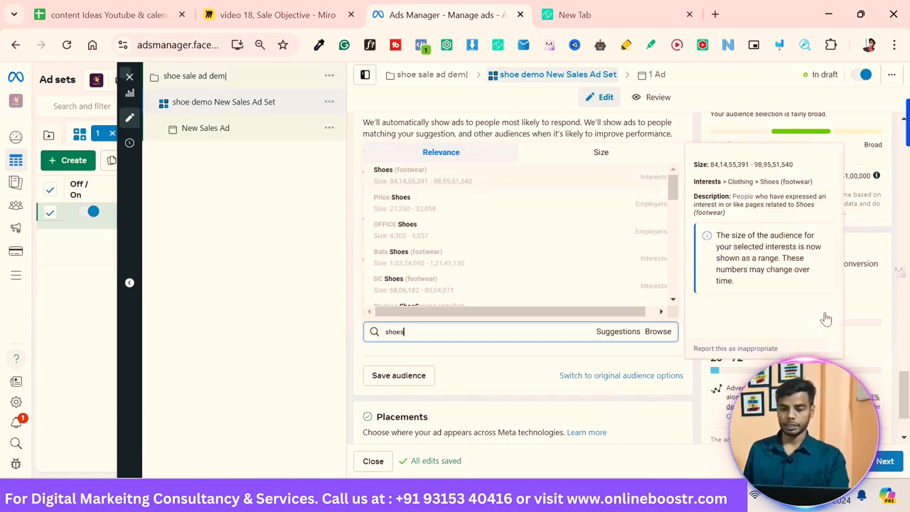
key(Down)
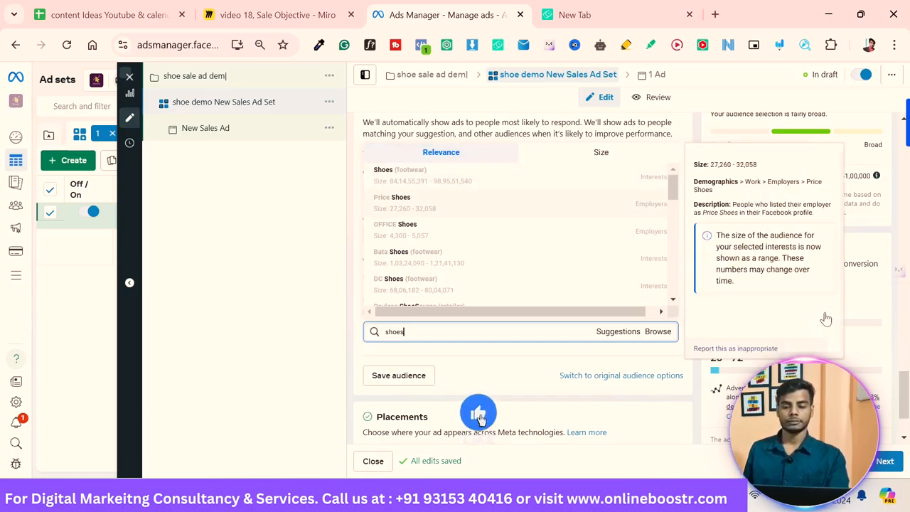
key(Down)
key(Down)
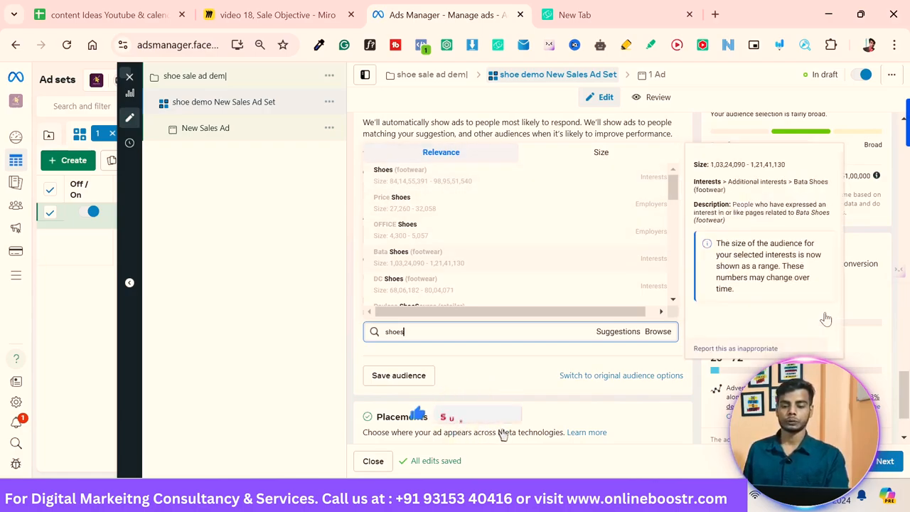
key(Up)
key(Up)
key(Up)
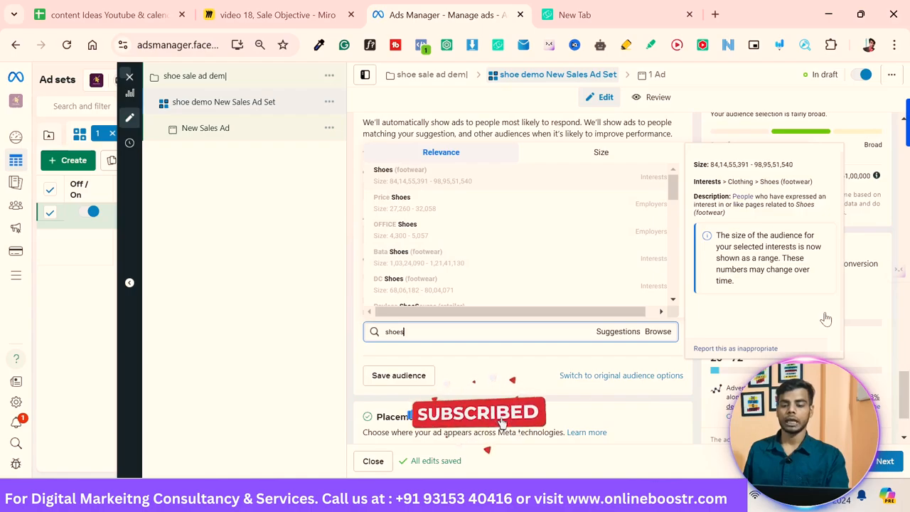
key(Return)
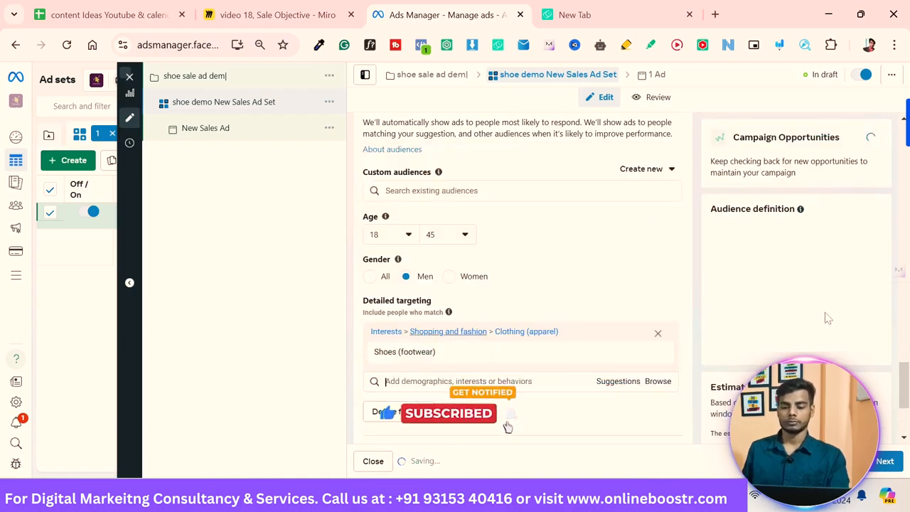
Step: Search detailed targeting for shoes again and add the DC Shoes (footwear) interest
text(shoes)
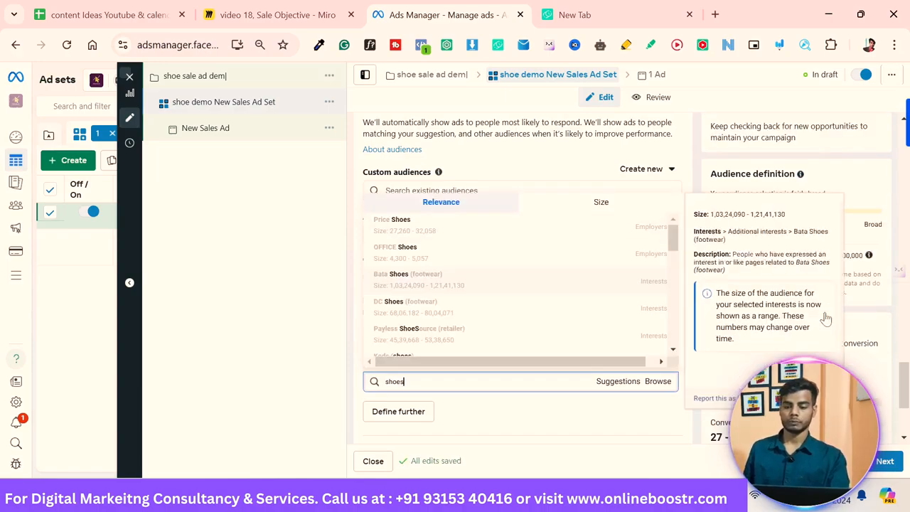
key(Up)
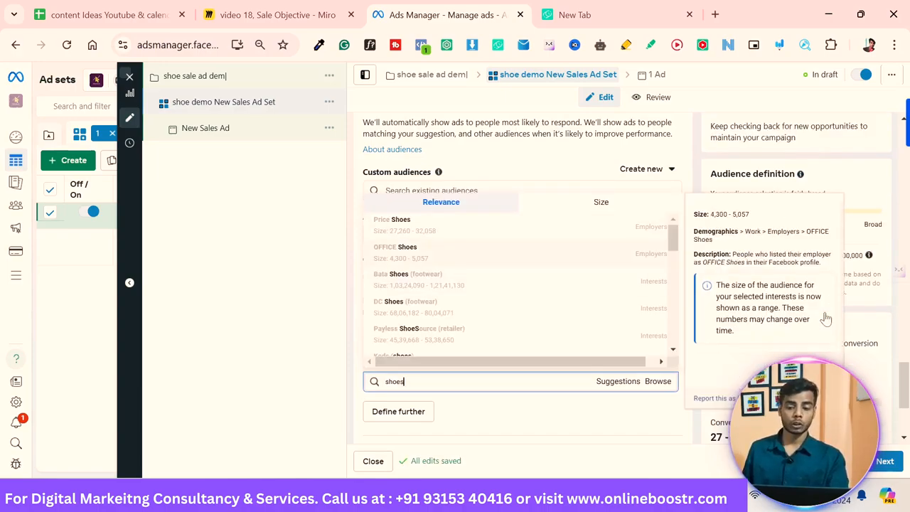
key(Down)
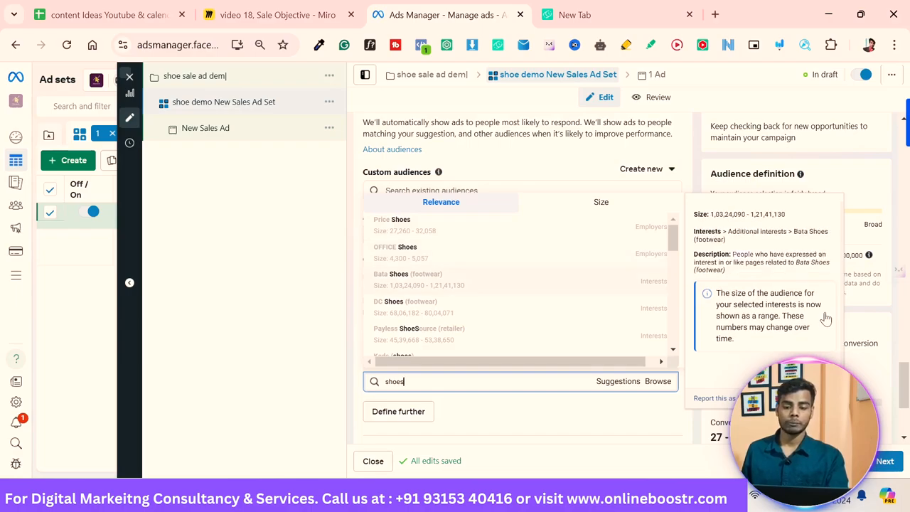
key(Up)
key(Down)
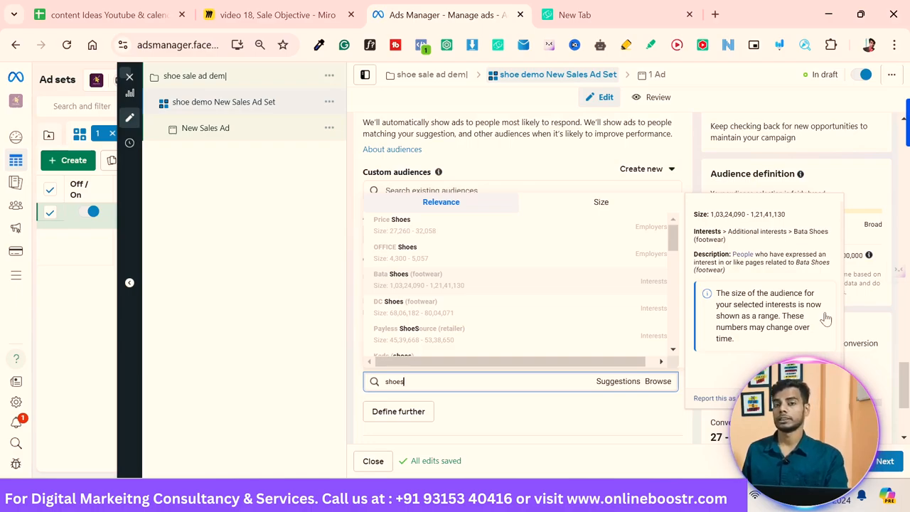
key(Up)
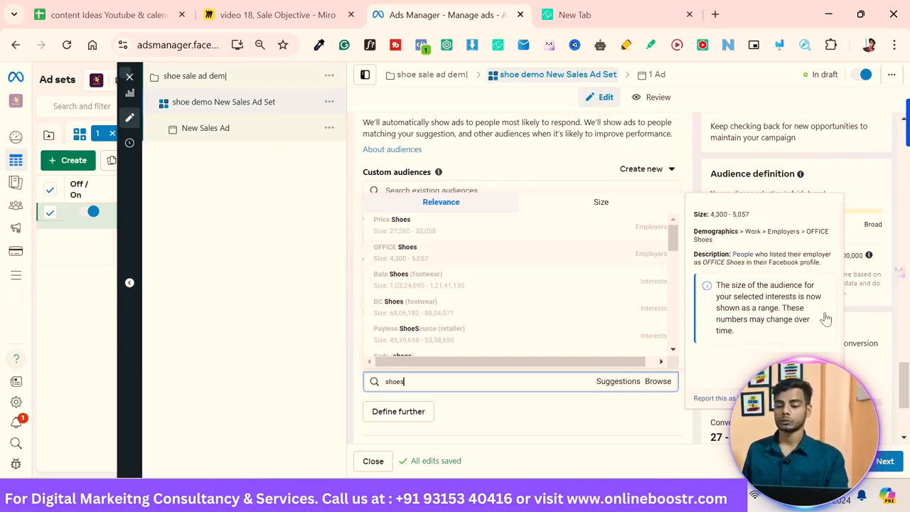
key(Down)
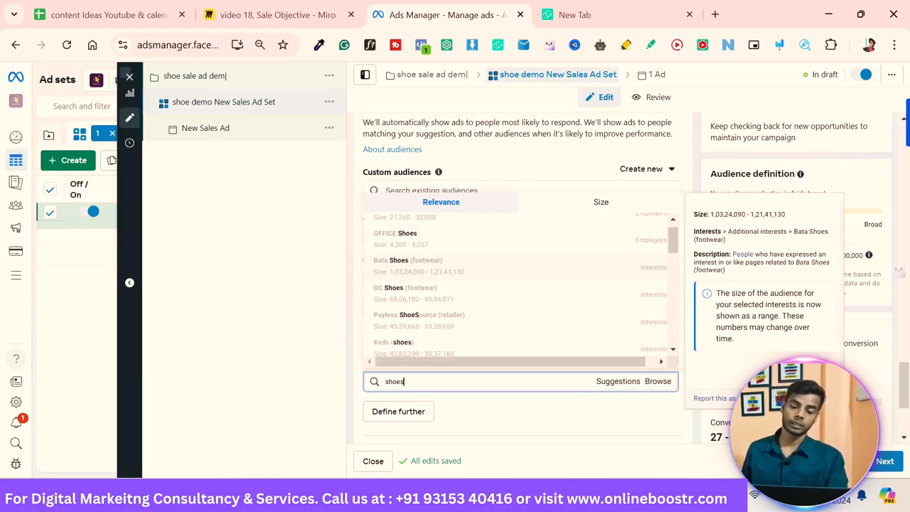
scroll(825, 319, up, 1)
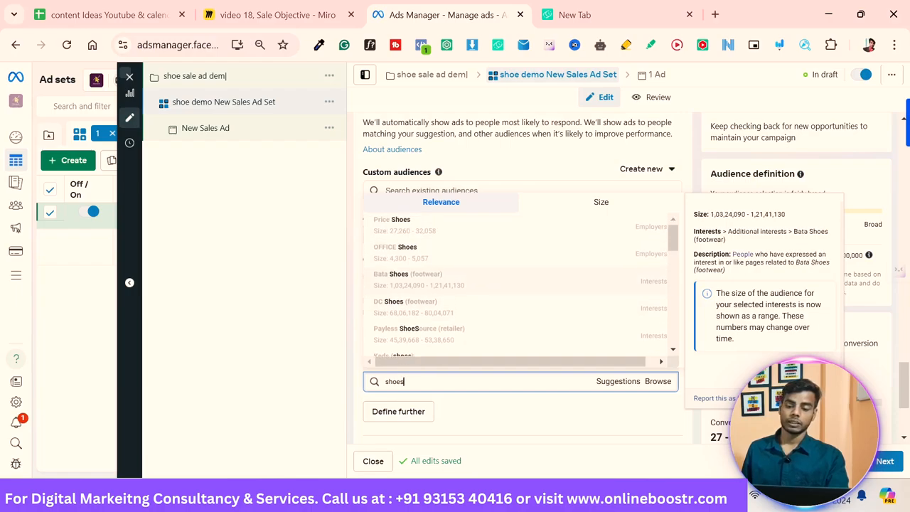
key(Down)
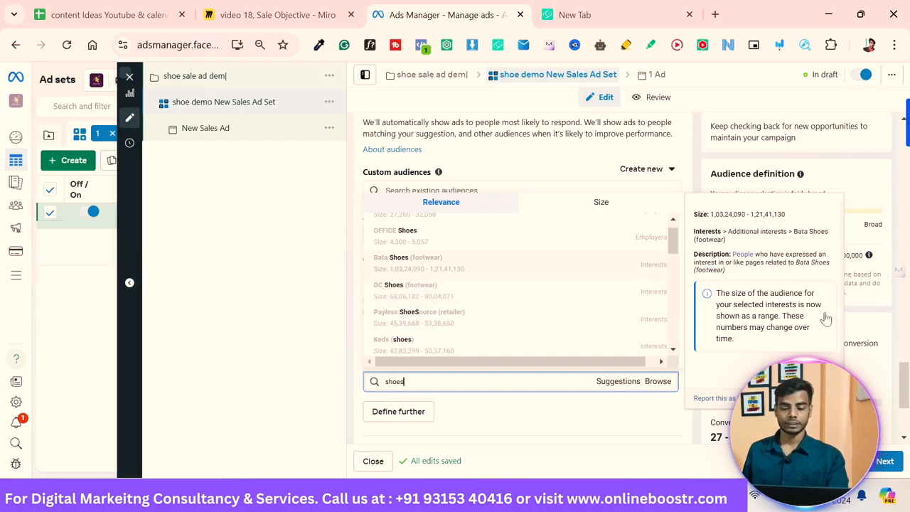
key(Return)
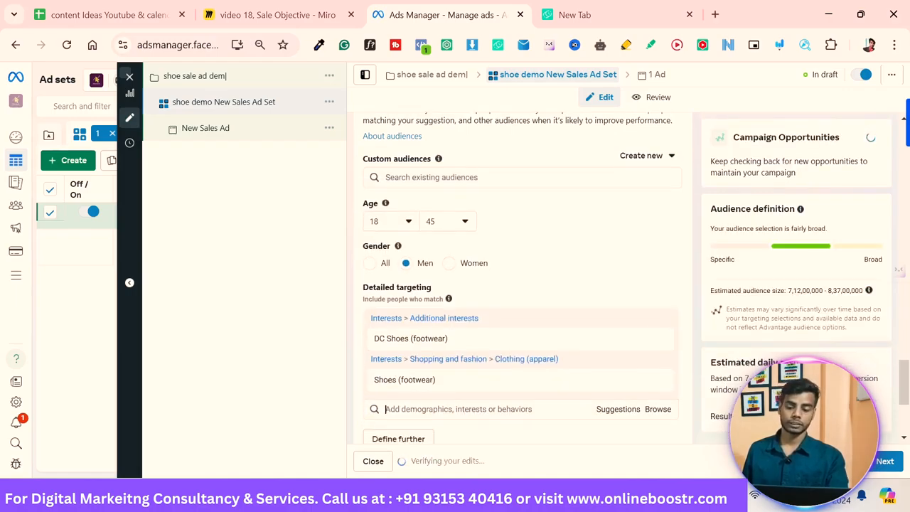
Step: Browse the suggested footwear interests and add Sneakers (footwear) to detailed targeting
scroll(825, 319, down, 2)
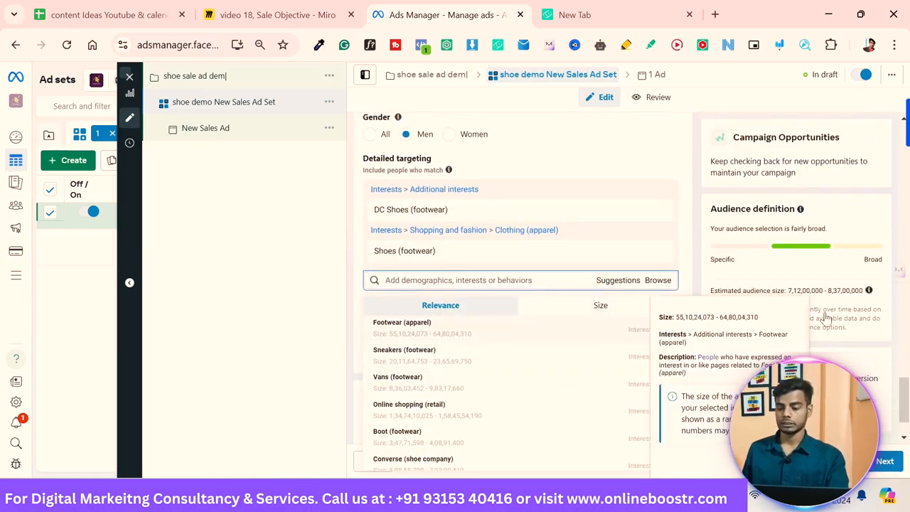
key(Down)
key(Down)
key(Down)
key(Down)
key(Down)
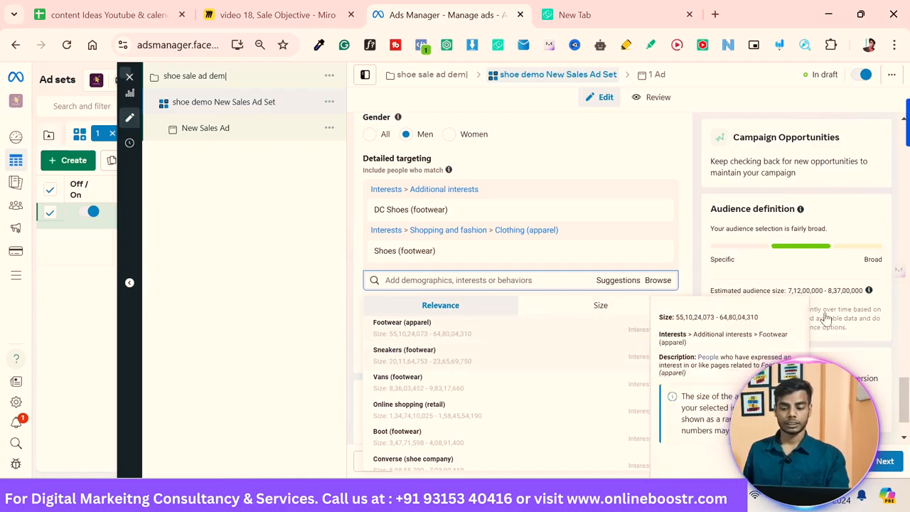
key(Down)
key(Down)
key(Down)
key(Down)
key(Down)
key(Down)
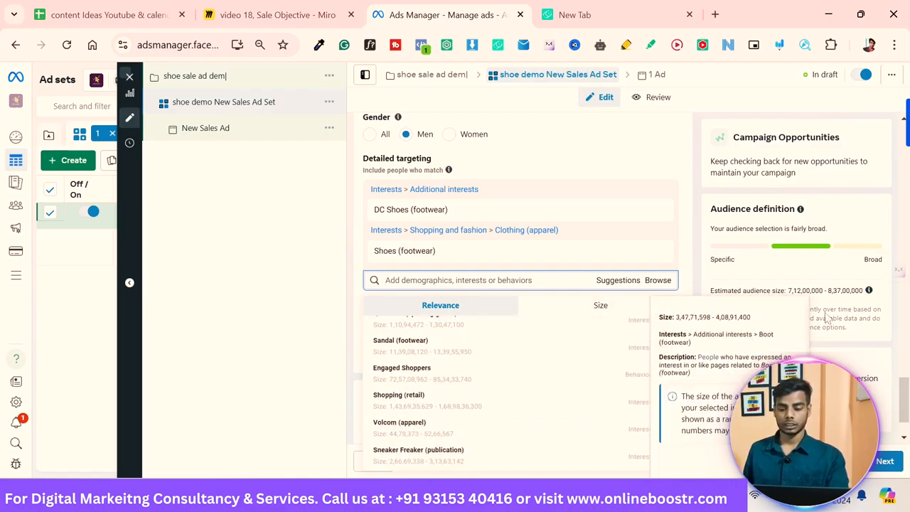
key(Up)
key(Up)
key(Up)
key(Up)
key(Up)
key(Up)
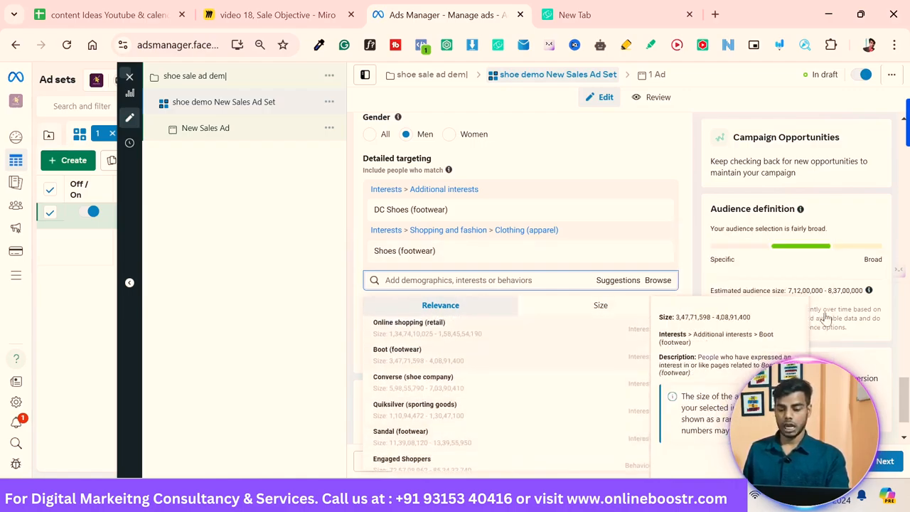
key(Up)
key(Up)
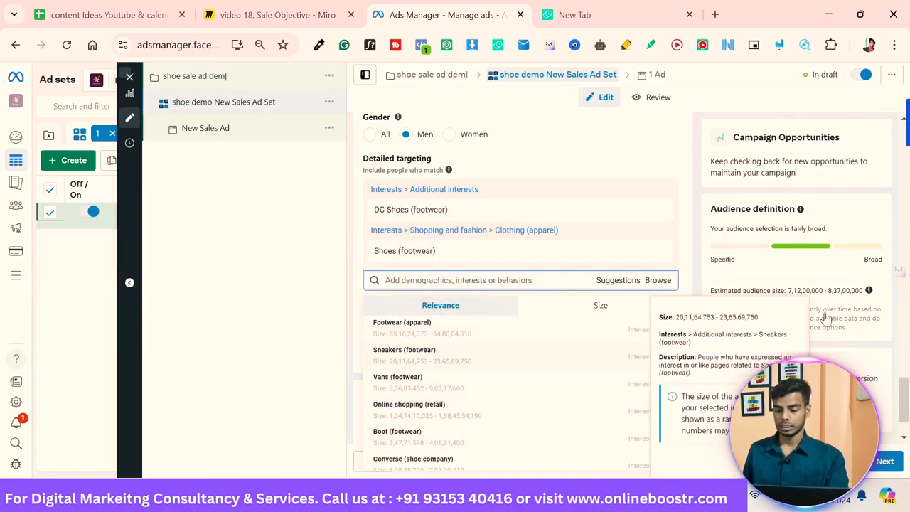
key(Return)
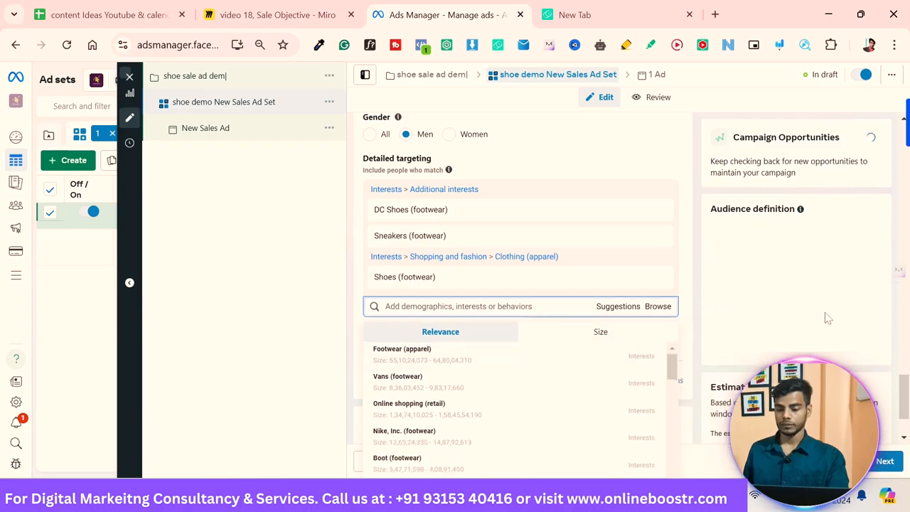
Step: Add the Online shopping (retail) and Shopping (retail) interests from the suggestions to detailed targeting
key(Down)
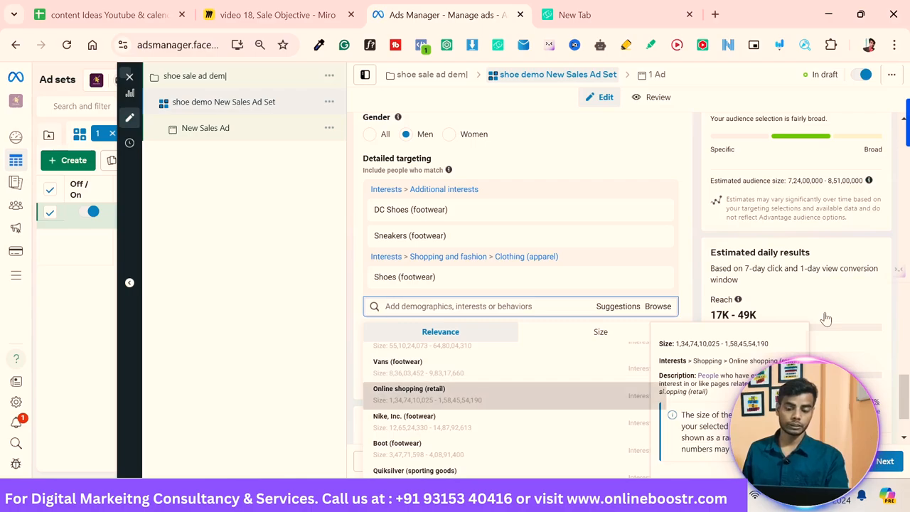
key(Return)
key(Down)
key(Down)
key(Down)
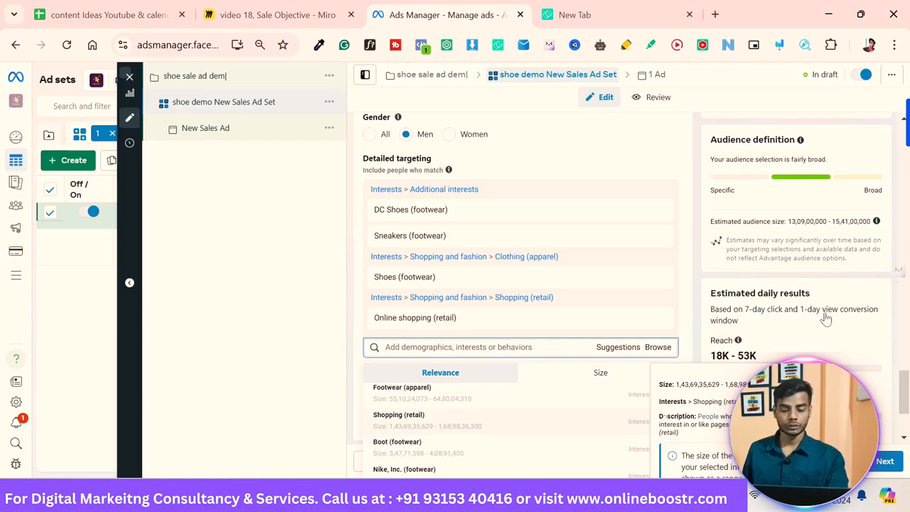
key(Return)
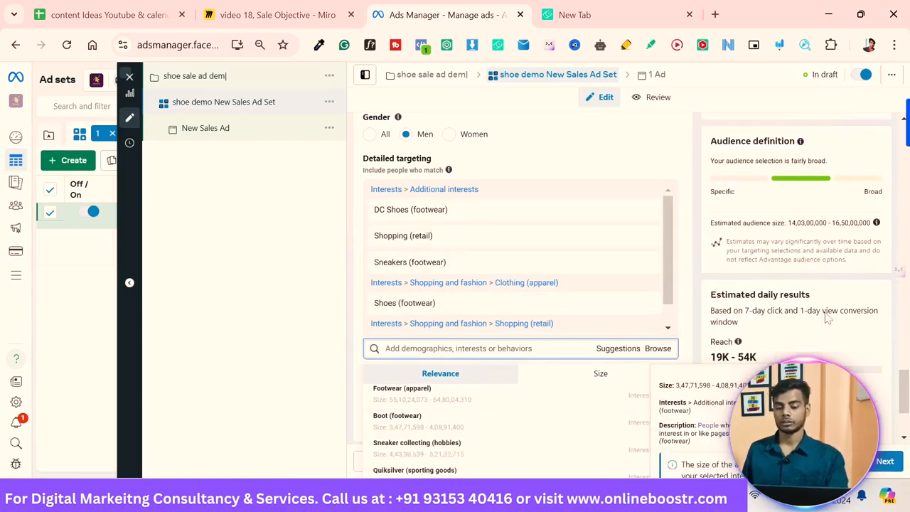
Step: Switch to Manual placements, limit platforms to Facebook and Instagram only, and continue to the ad level
click(827, 319)
scroll(827, 320, down, 1)
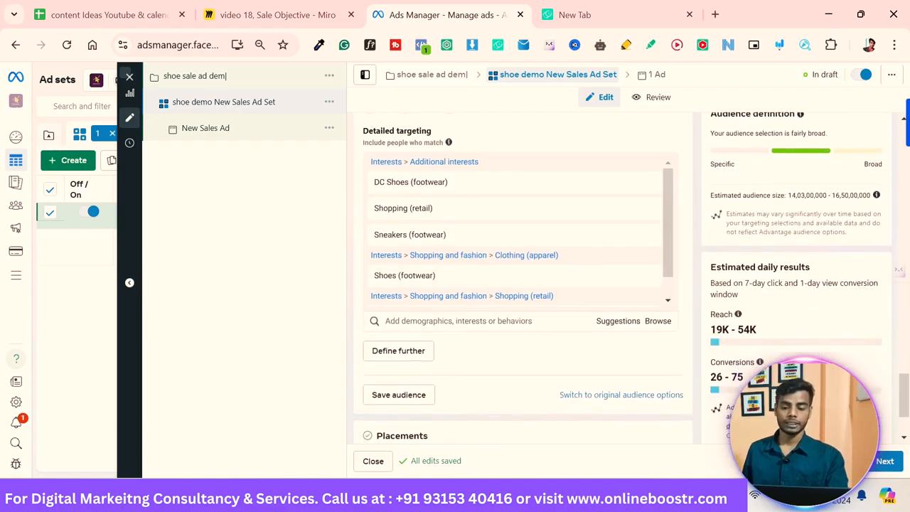
scroll(632, 299, down, 3)
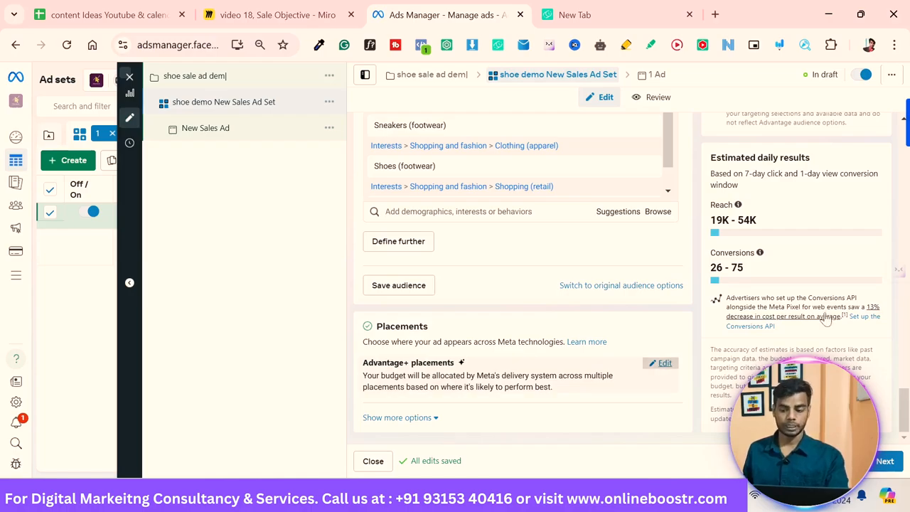
key(Return)
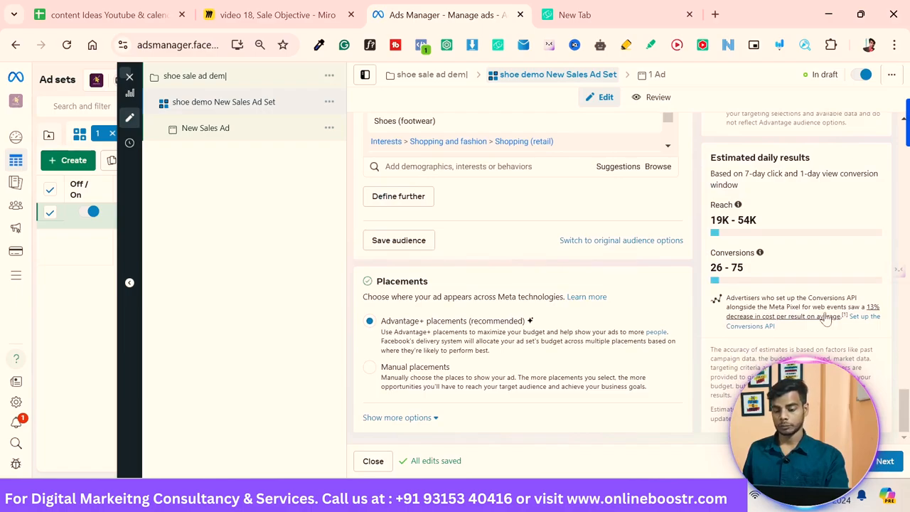
key(Down)
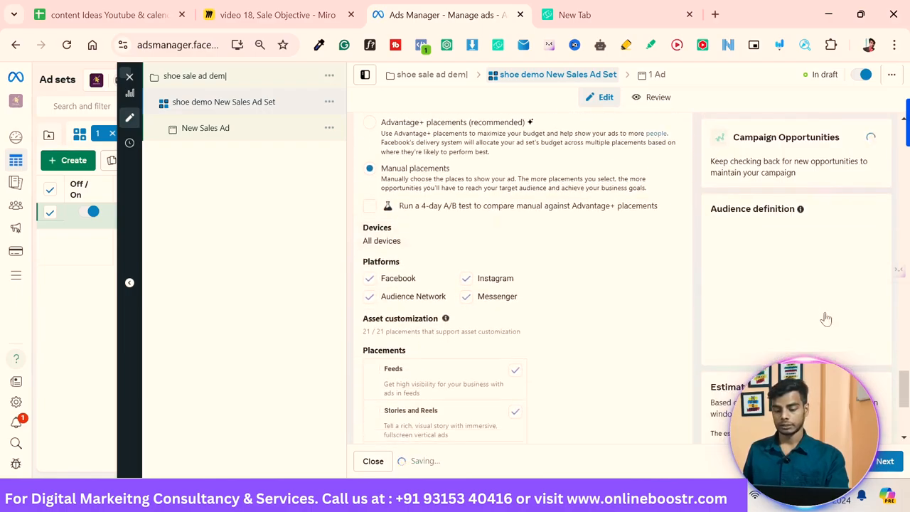
key(space)
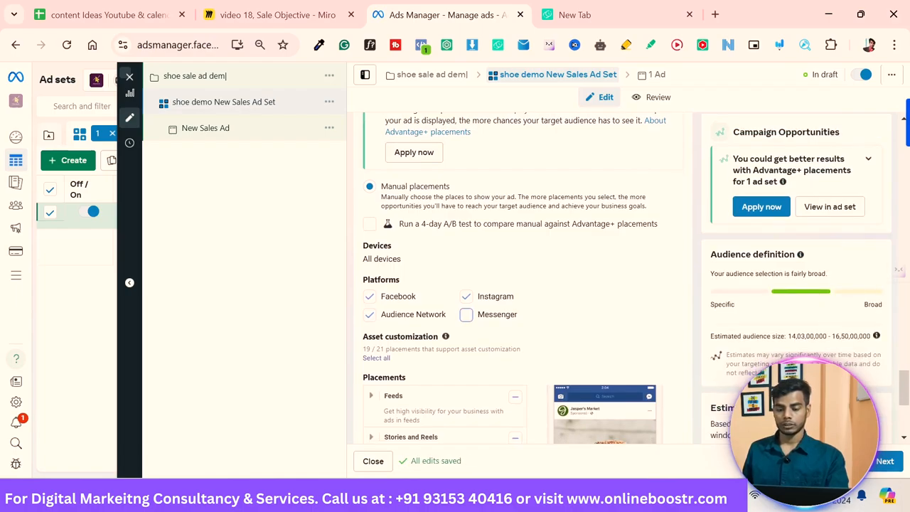
key(shift+Tab)
key(space)
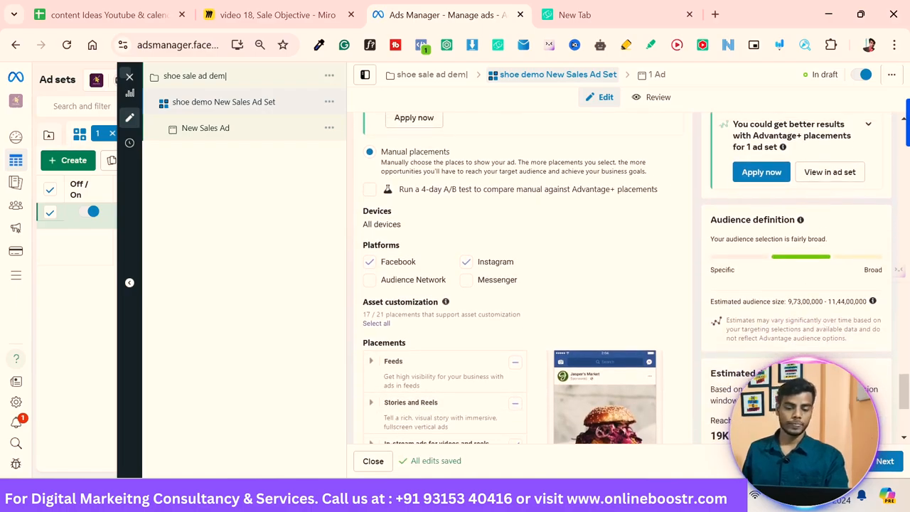
key(space)
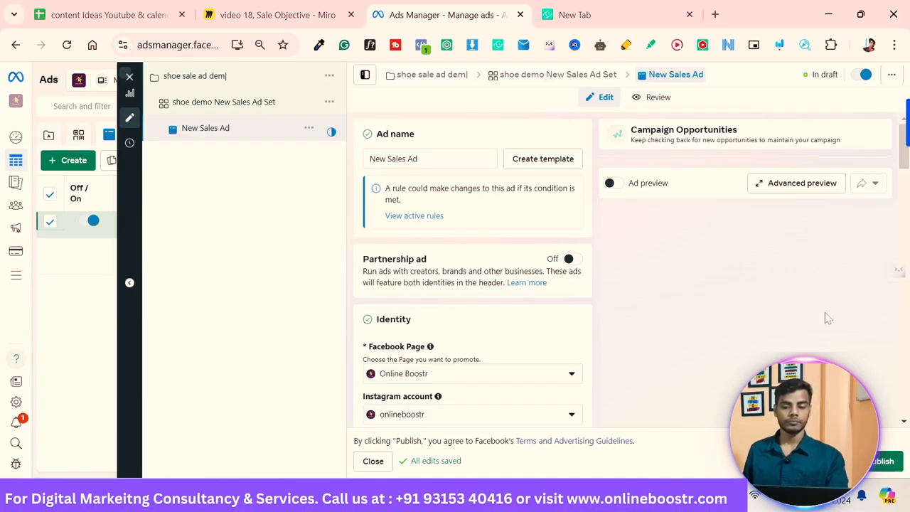
Step: Examine the ad's identity, ad setup, media setup and format options
scroll(827, 318, down, 2)
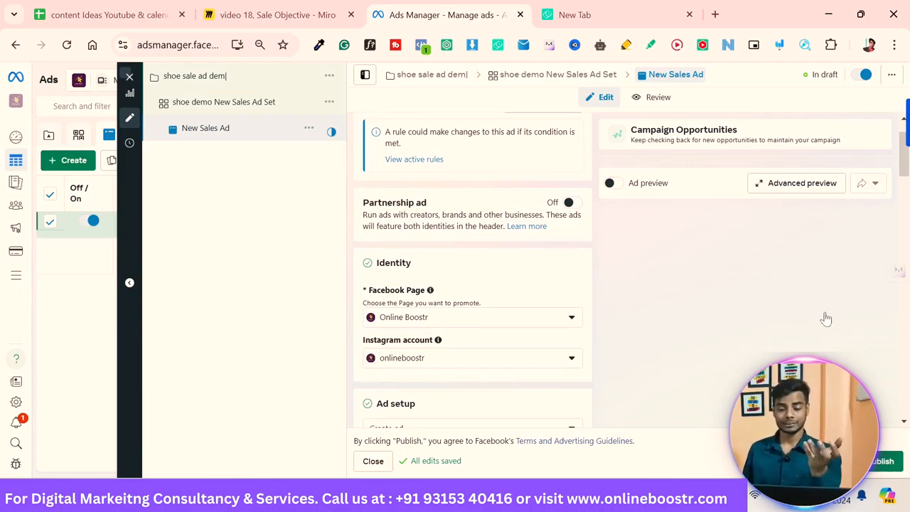
scroll(473, 270, up, 1)
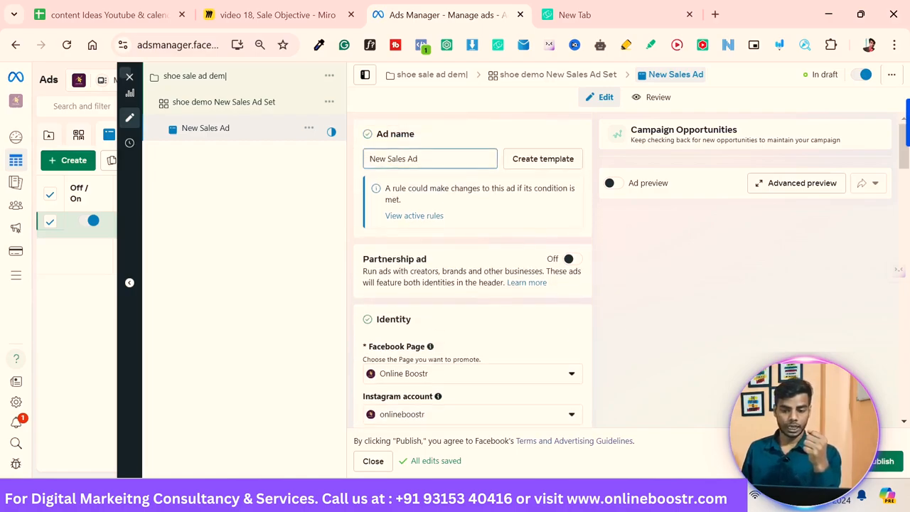
scroll(473, 270, down, 3)
scroll(473, 270, down, 1)
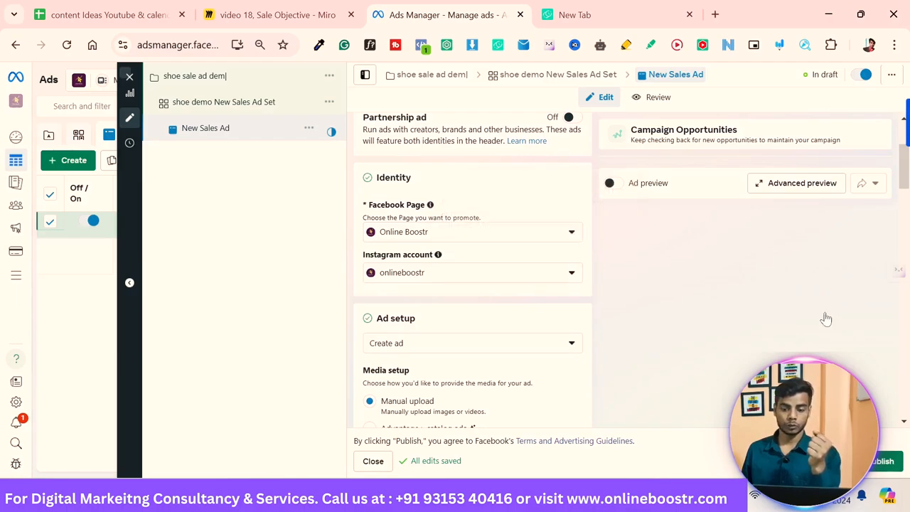
scroll(827, 318, down, 1)
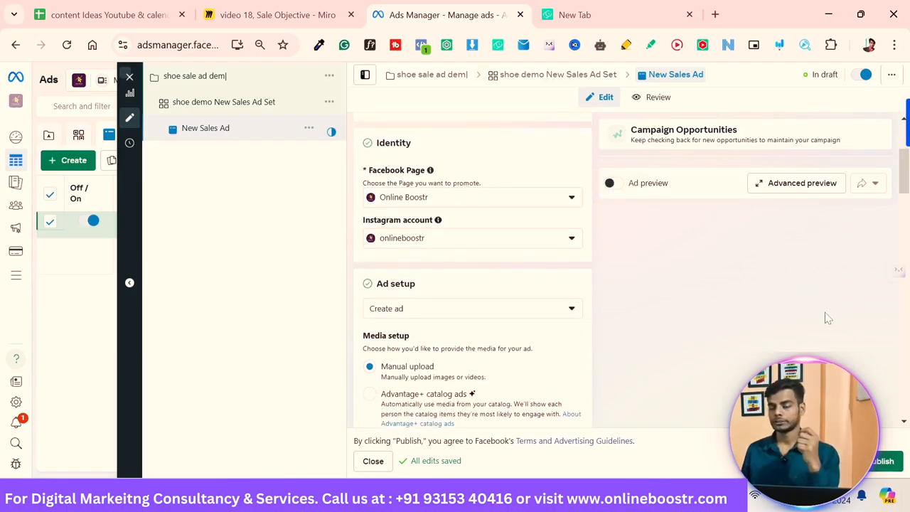
scroll(826, 318, down, 1)
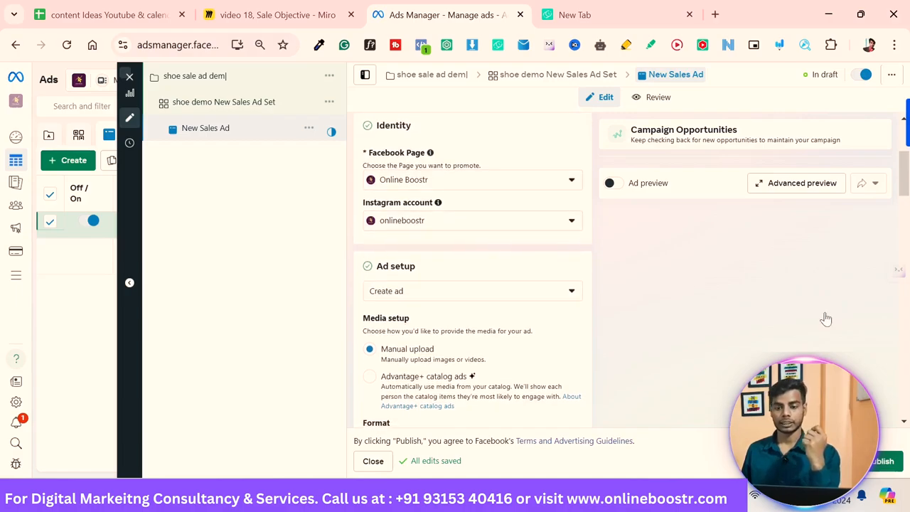
scroll(826, 318, down, 1)
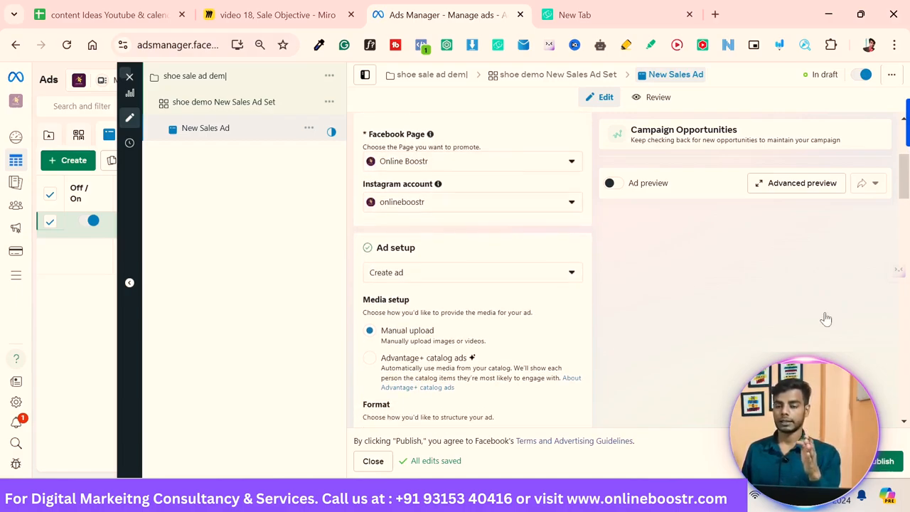
scroll(826, 318, down, 3)
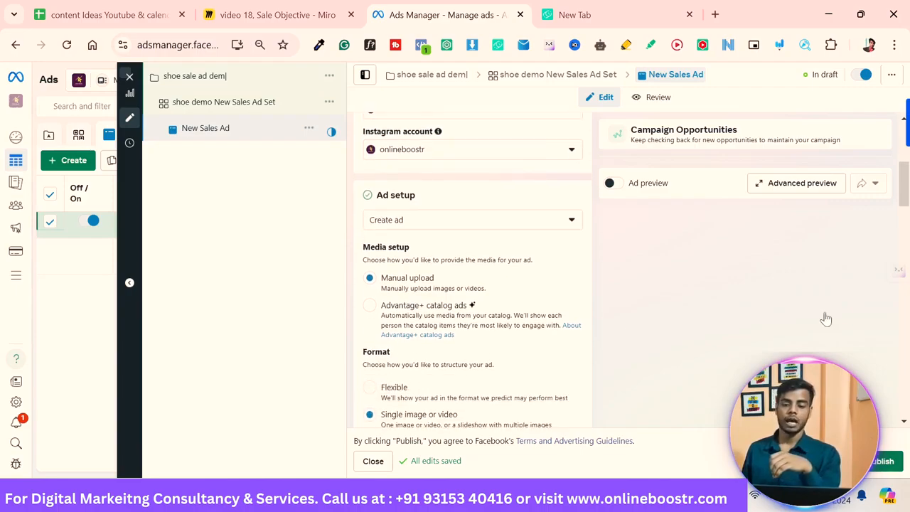
key(Return)
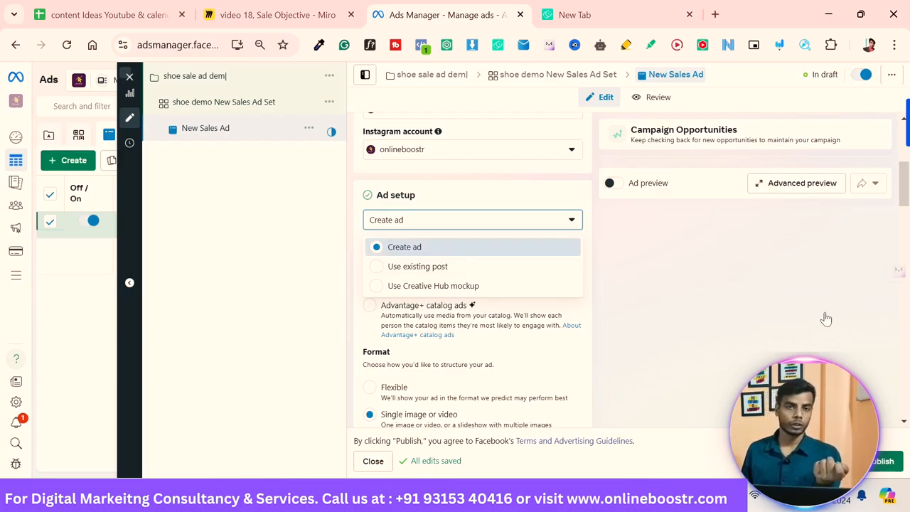
click(826, 320)
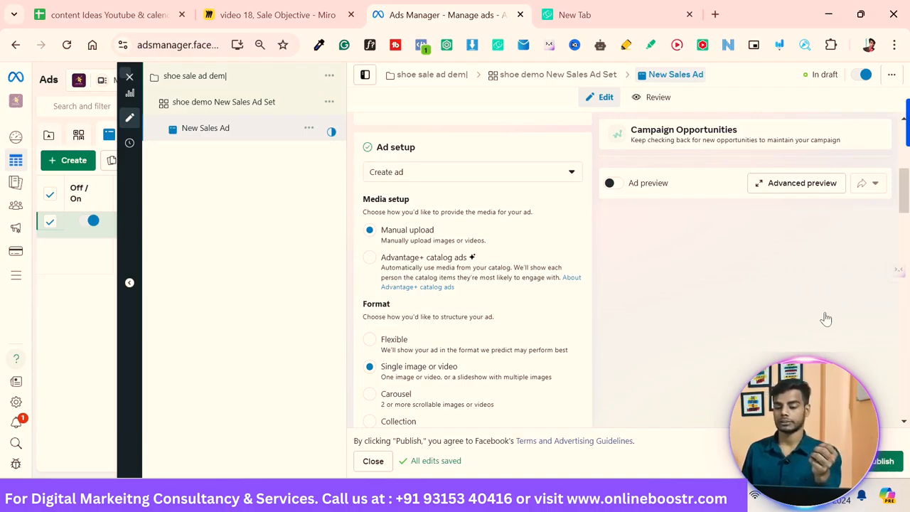
scroll(826, 319, down, 1)
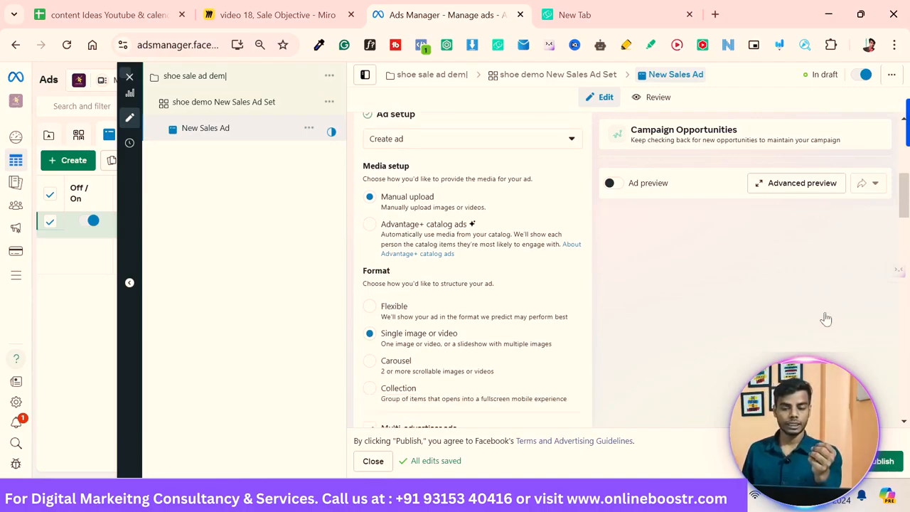
scroll(826, 319, down, 1)
scroll(826, 319, down, 1)
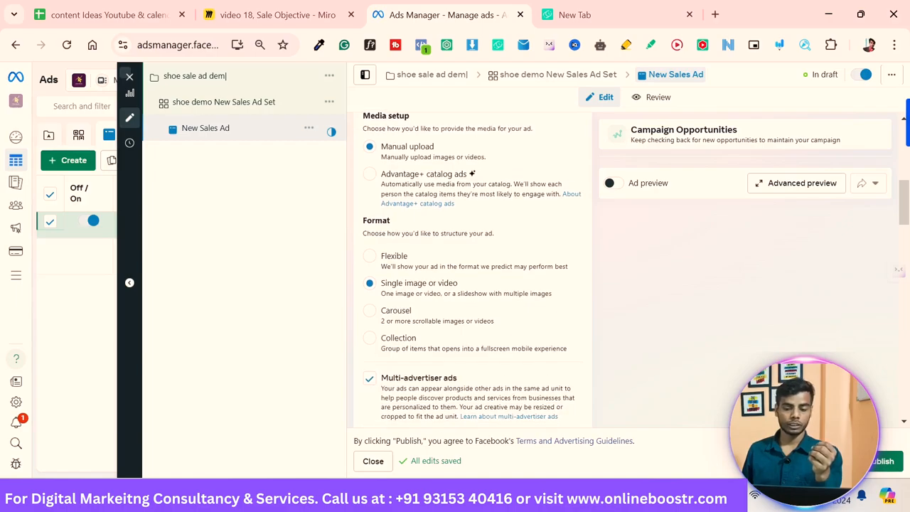
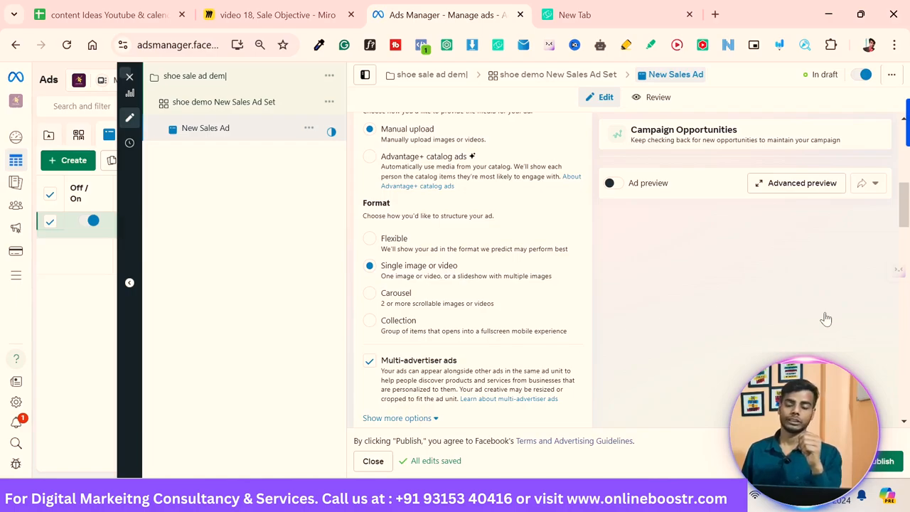
Step: Set up an image ad creative and add media from the account images
scroll(825, 319, down, 1)
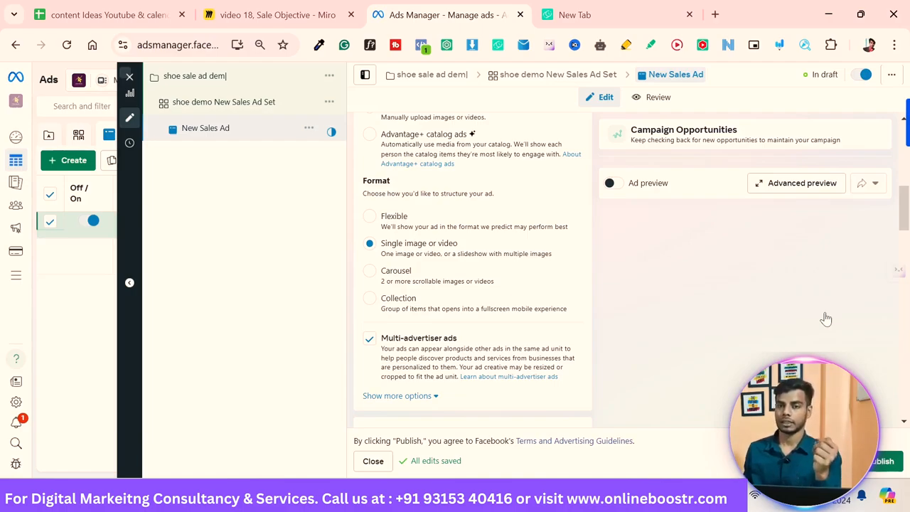
scroll(826, 319, down, 1)
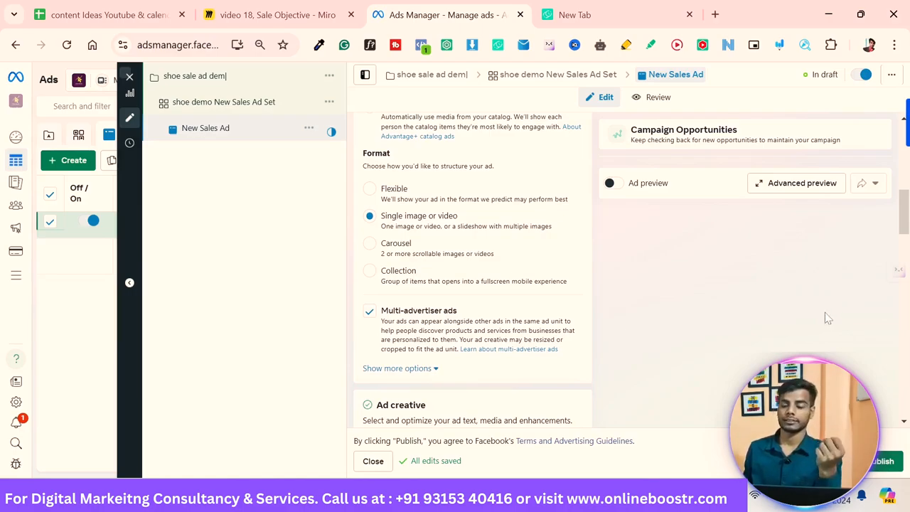
scroll(826, 320, down, 1)
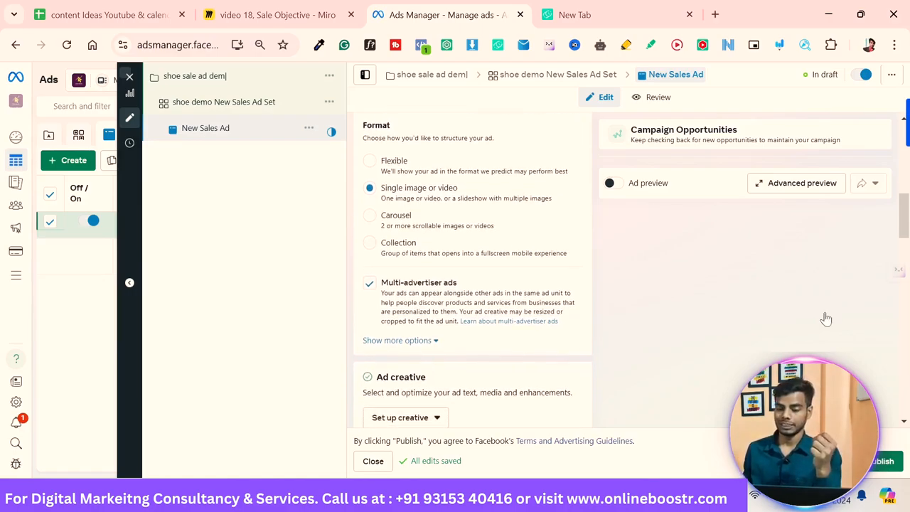
scroll(826, 319, down, 1)
scroll(826, 320, up, 1)
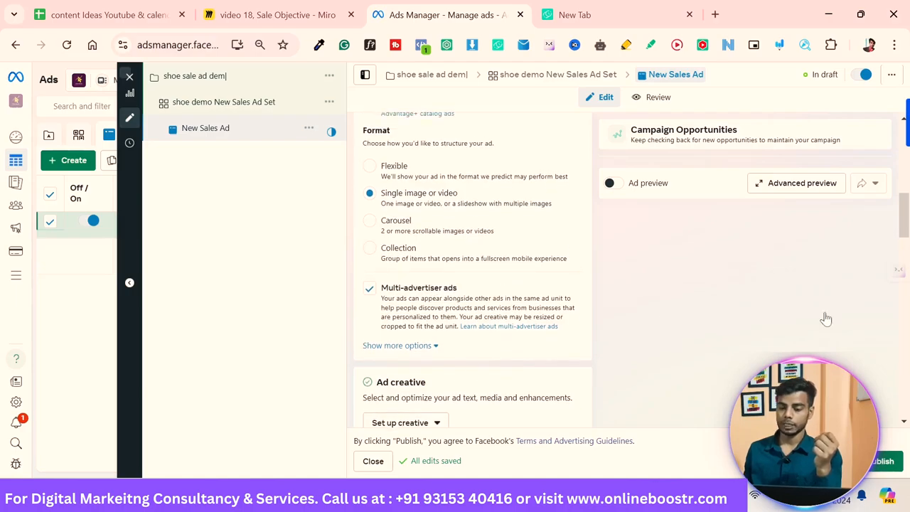
scroll(826, 320, down, 4)
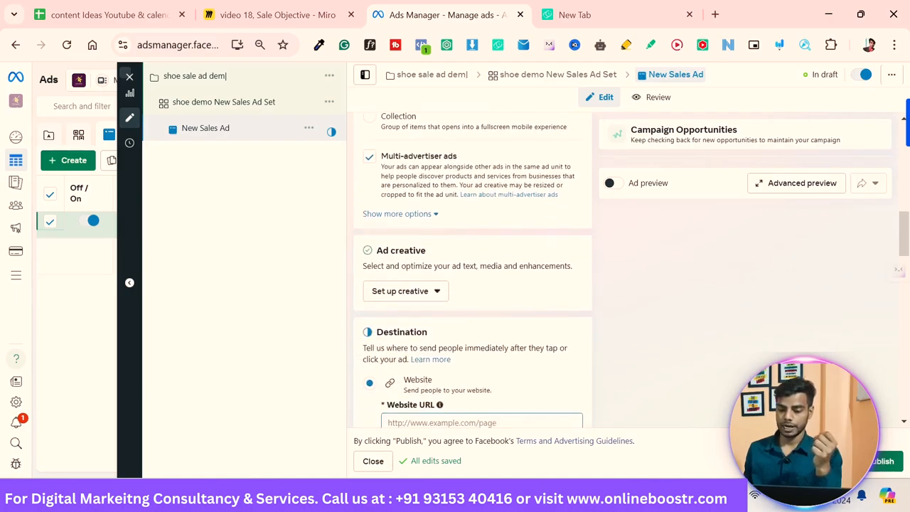
scroll(825, 319, down, 1)
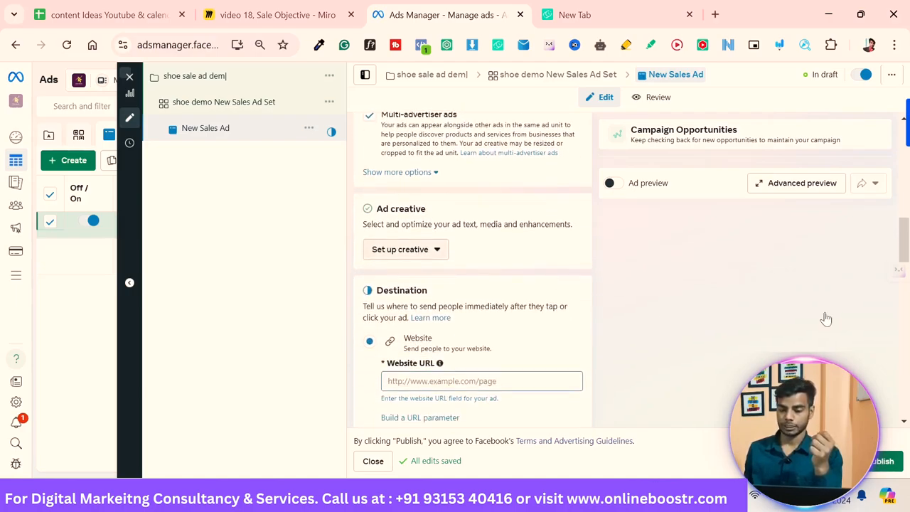
click(407, 250)
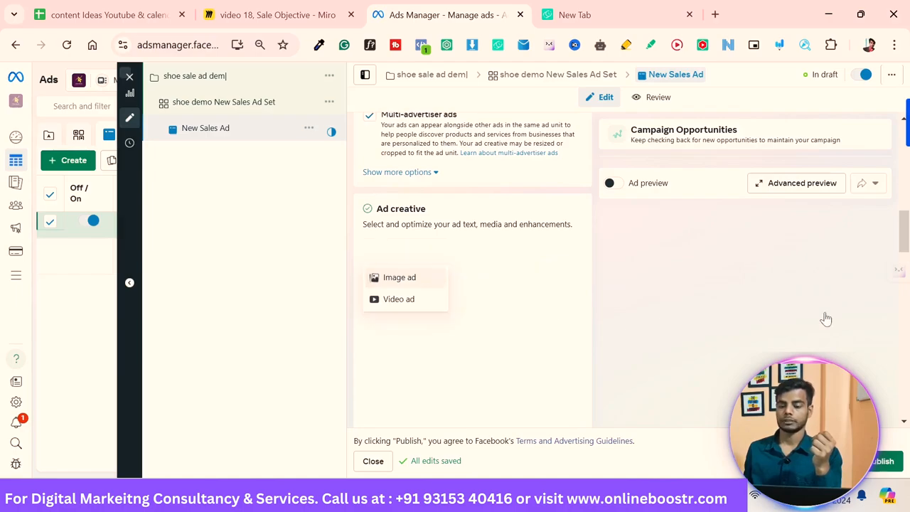
click(400, 277)
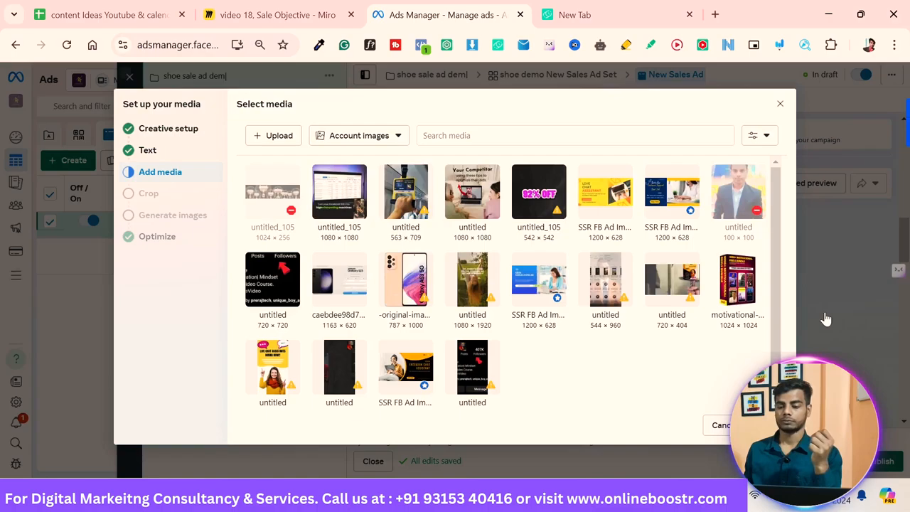
scroll(826, 319, down, 1)
scroll(827, 320, up, 1)
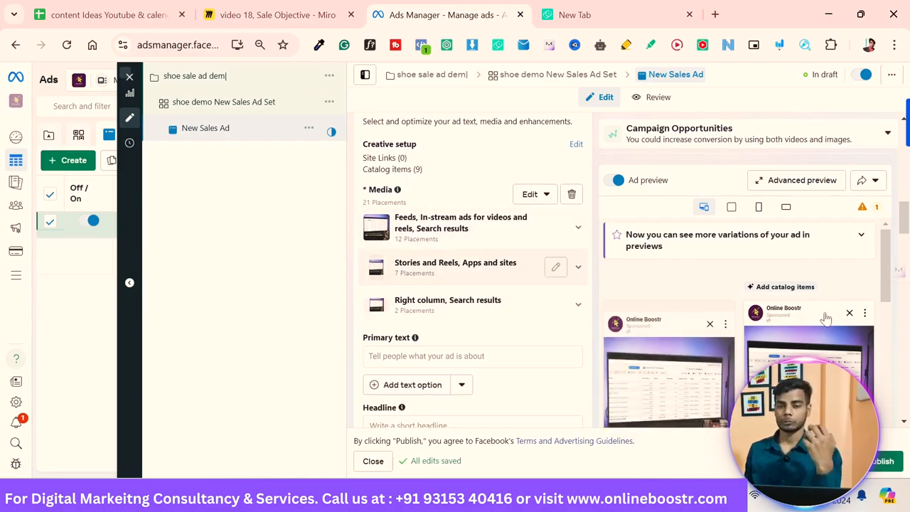
Step: Enter "high quality shoes for office" as the ad's primary text
scroll(827, 318, down, 3)
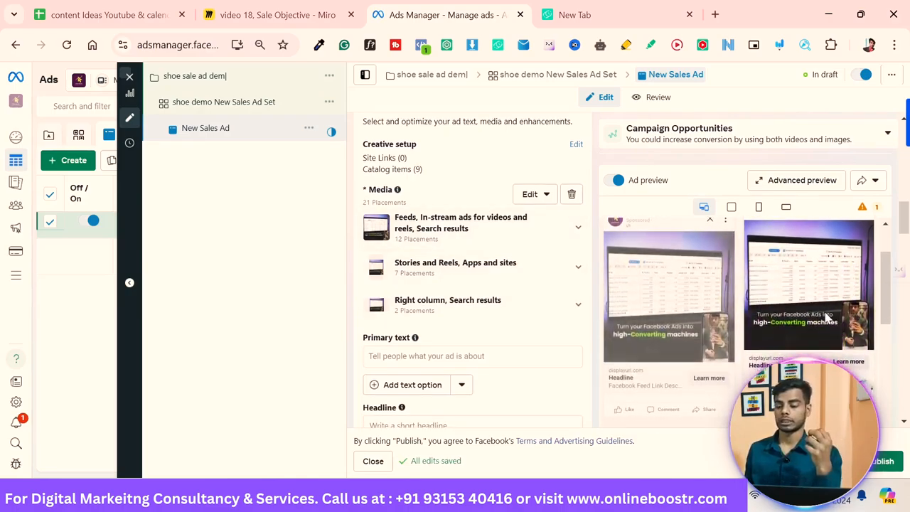
scroll(473, 285, down, 1)
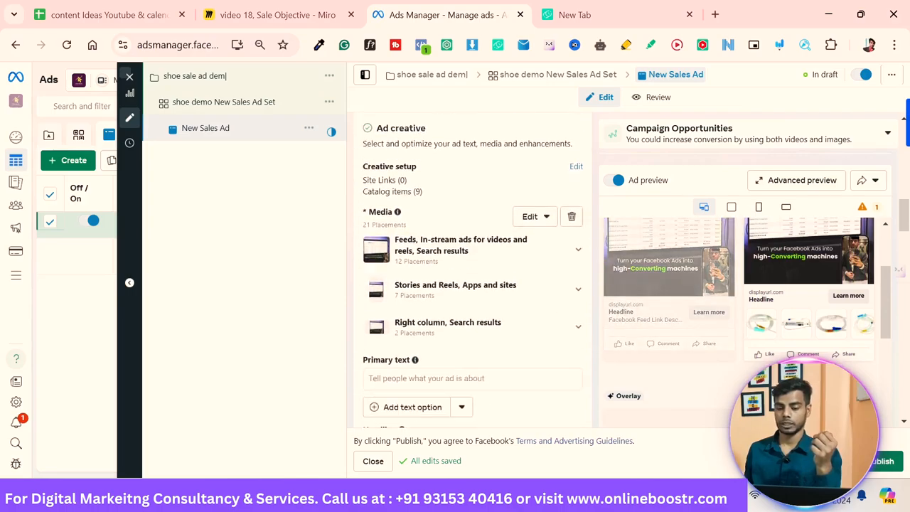
click(368, 313)
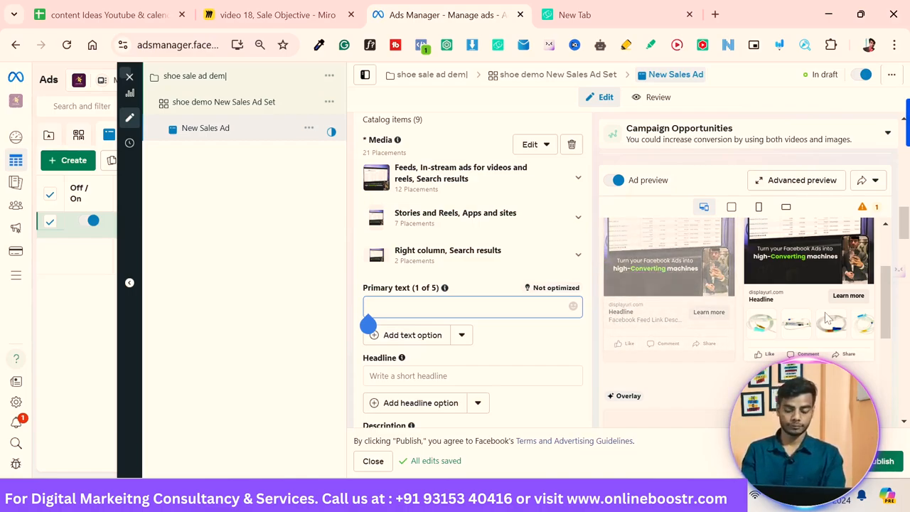
text(get)
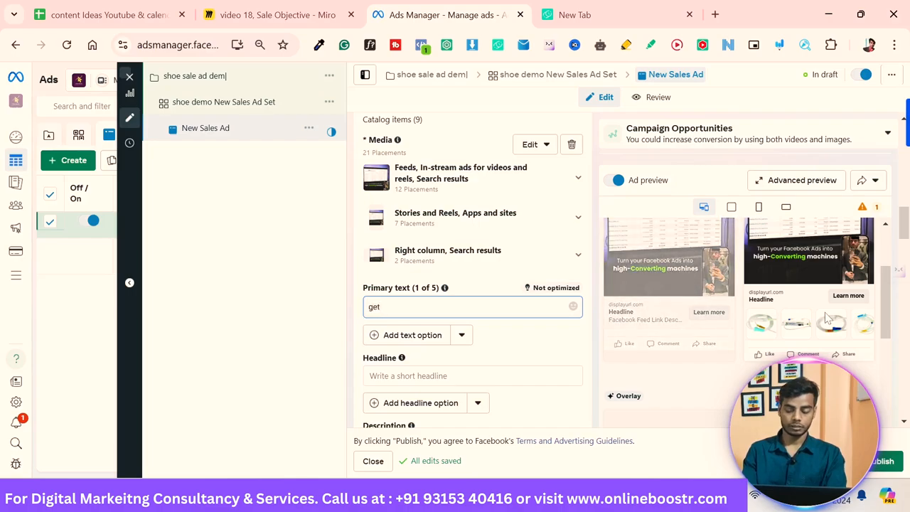
key(BackSpace)
key(BackSpace)
key(BackSpace)
text(high)
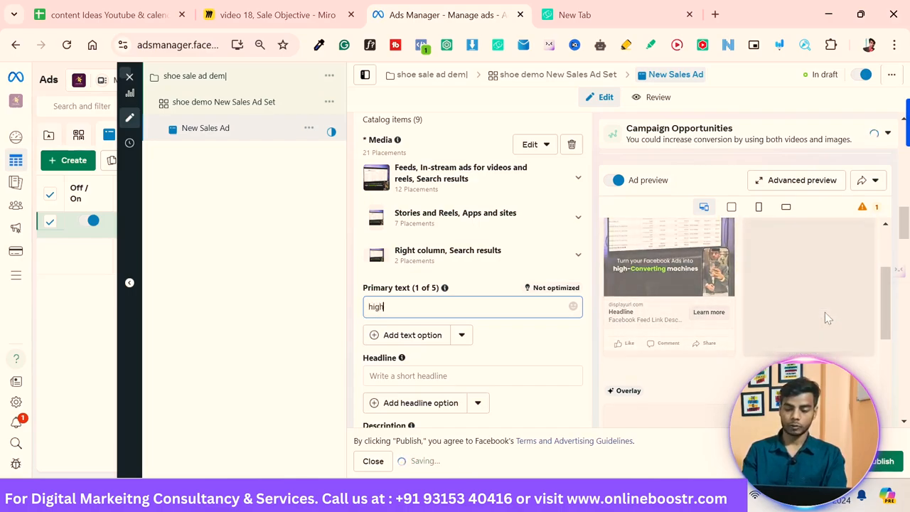
text( quality shoes for office)
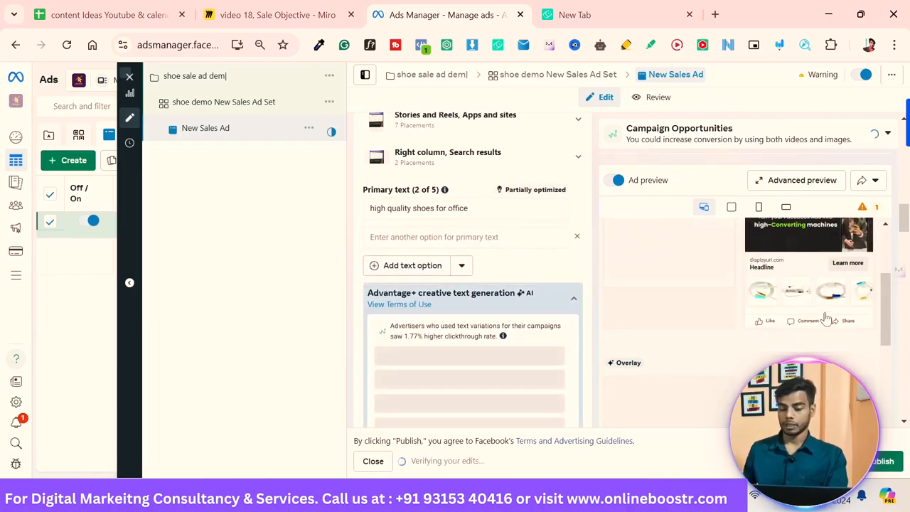
Step: Add a second primary text option, "Best sneakar"
text(Best )
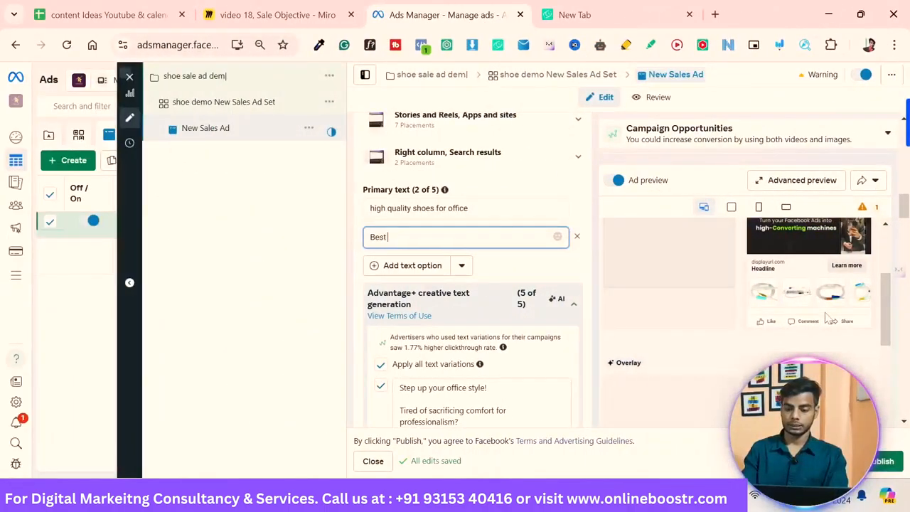
text(sneakar)
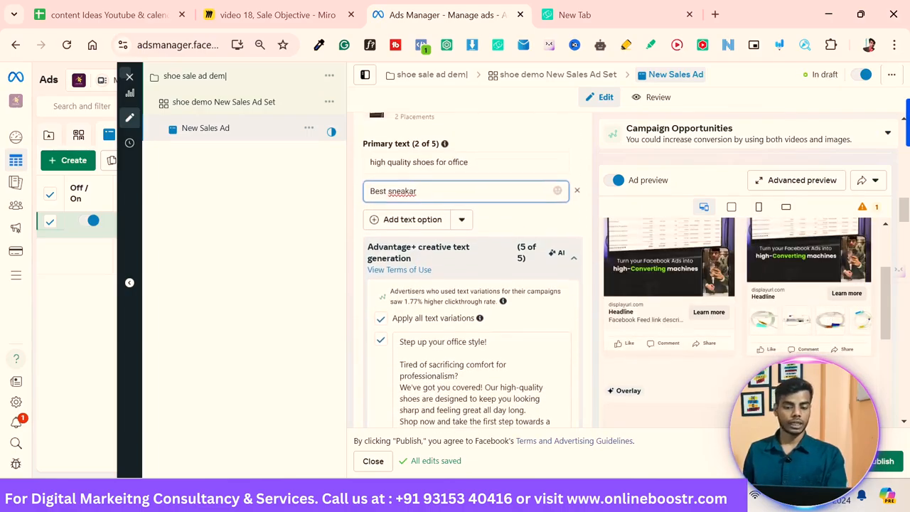
Step: Enter "get 20%" as the headline and start another headline option
click(827, 318)
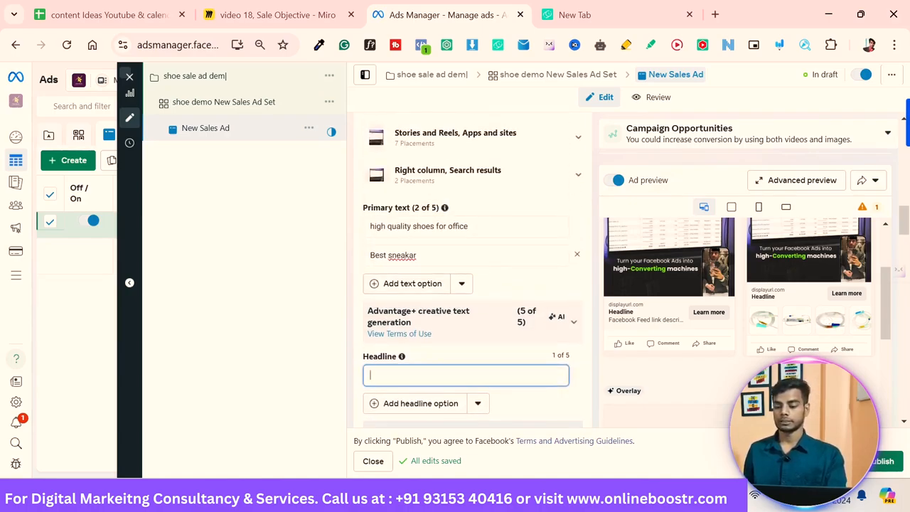
scroll(828, 318, up, 2)
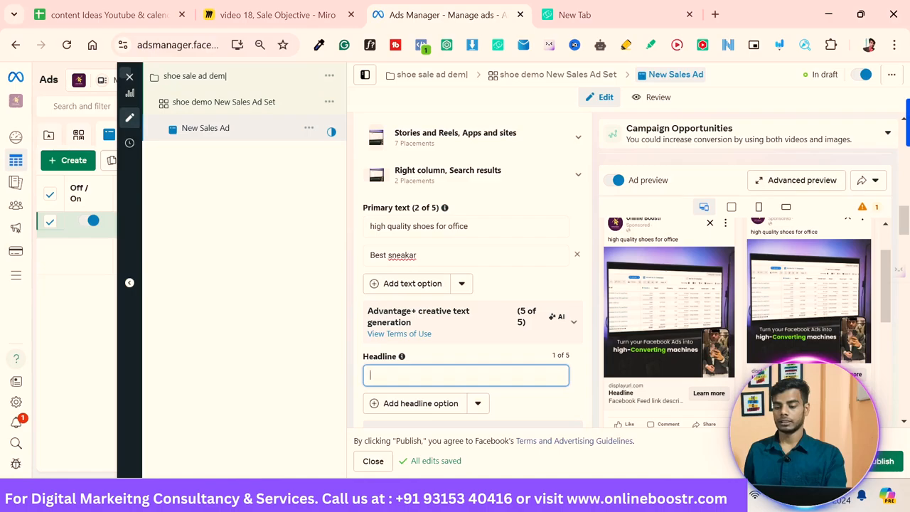
scroll(827, 318, down, 2)
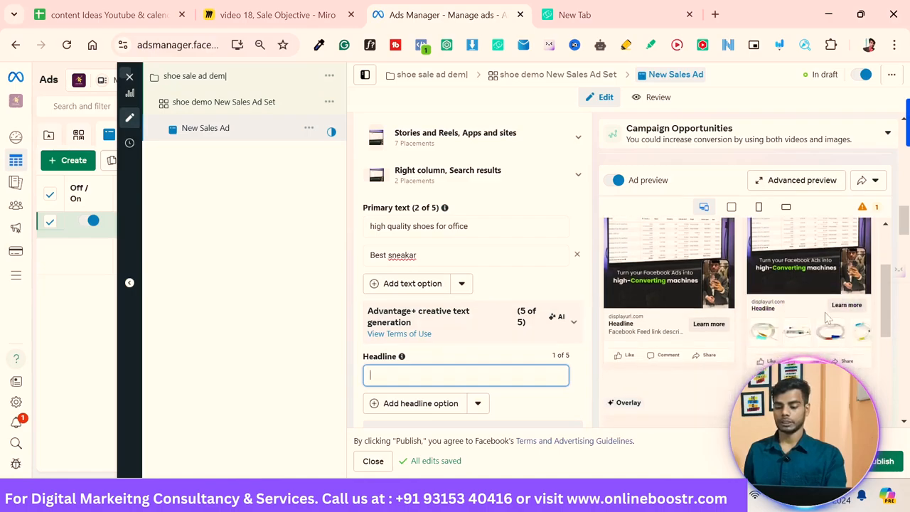
text(ge)
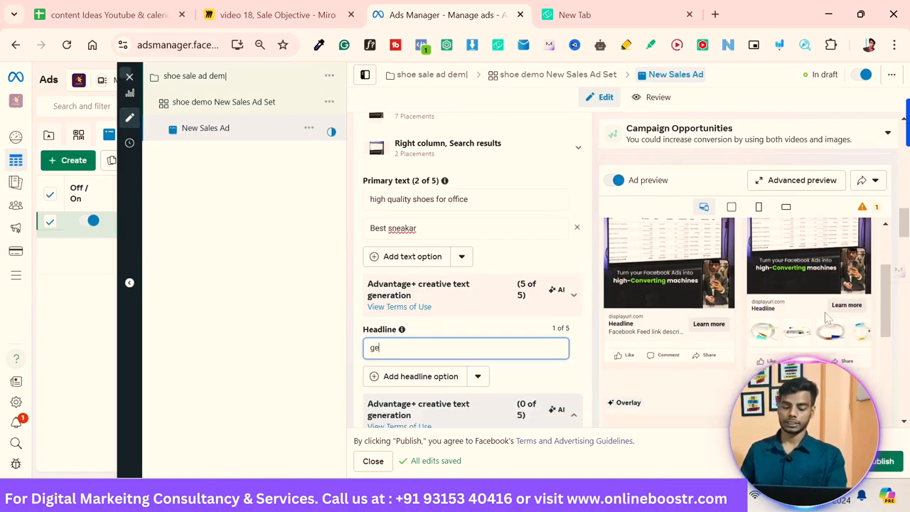
text(t 20)
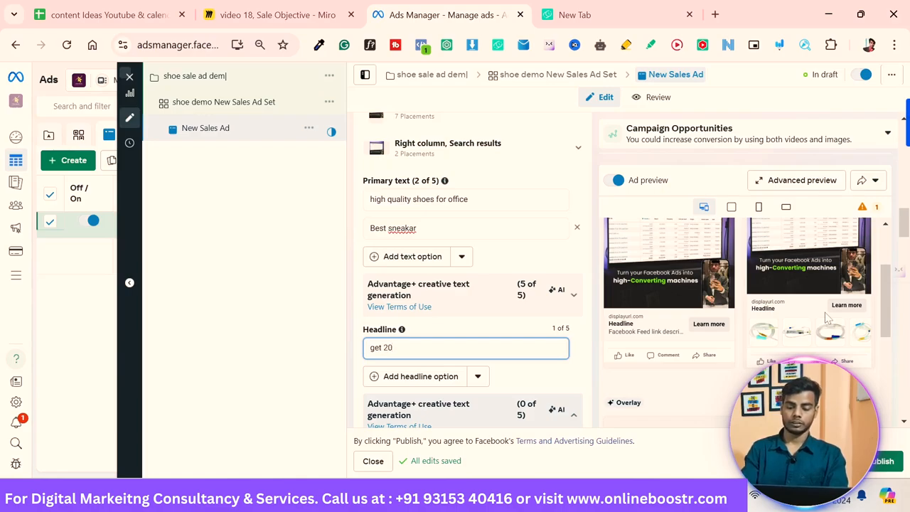
text(%)
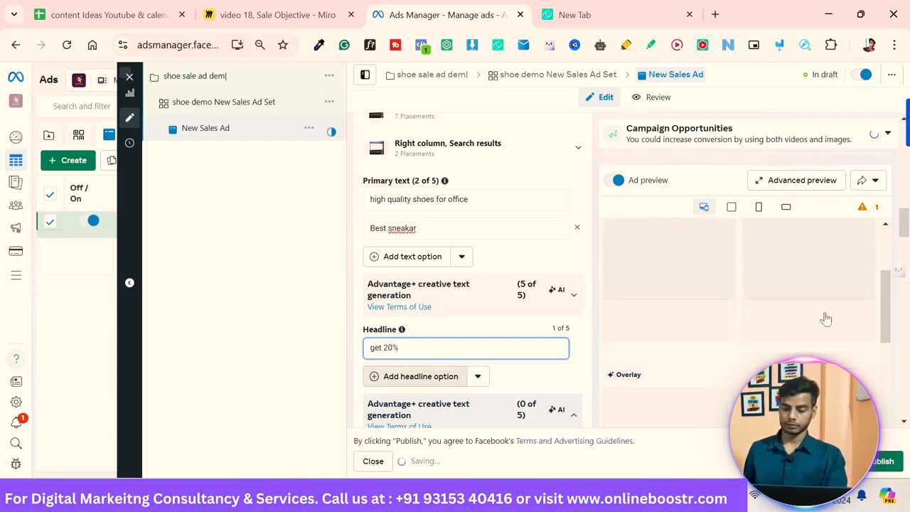
key(Return)
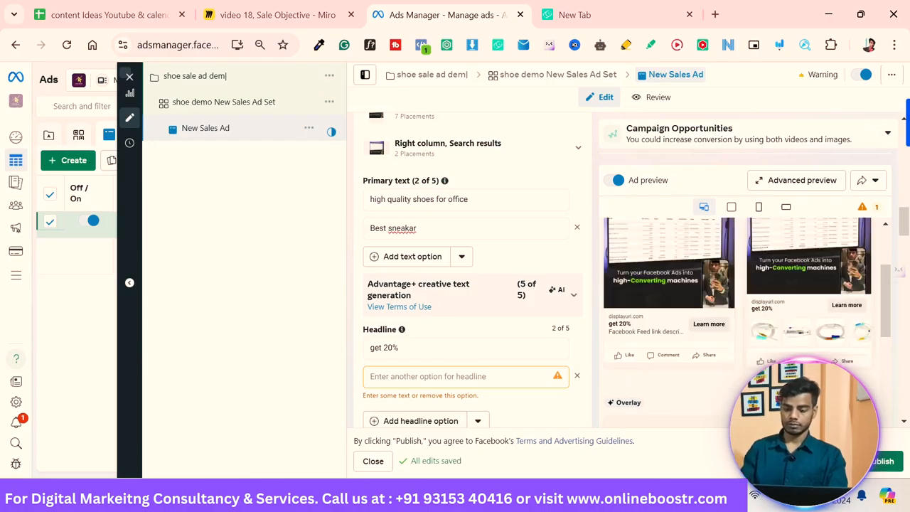
Step: Fill the second headline option with "black fridaty 50% off"
text(b)
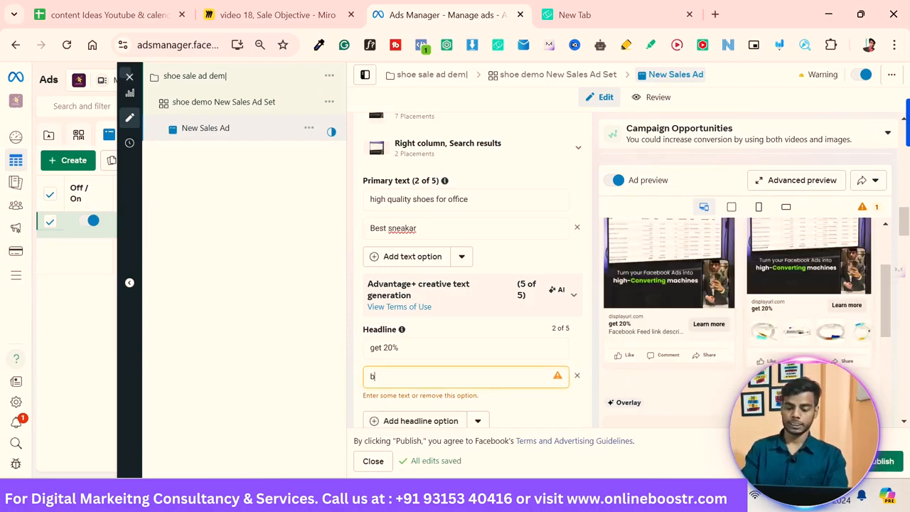
text(lack)
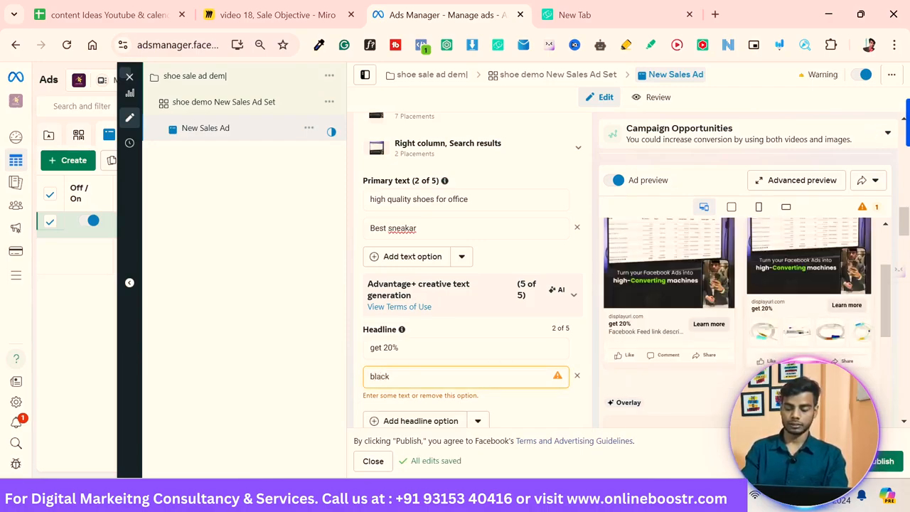
text( friday 50% off)
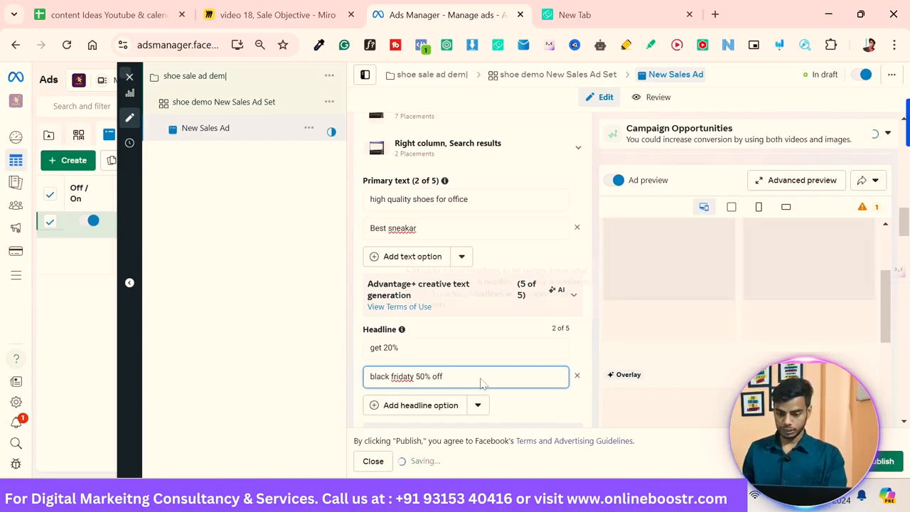
Step: Open the description field and the call-to-action option list
scroll(483, 385, down, 1)
scroll(481, 381, down, 1)
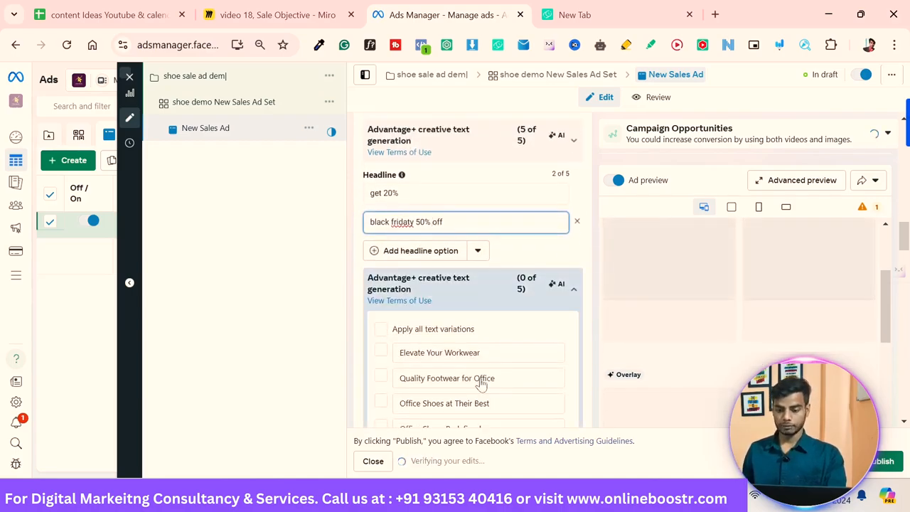
scroll(482, 382, down, 1)
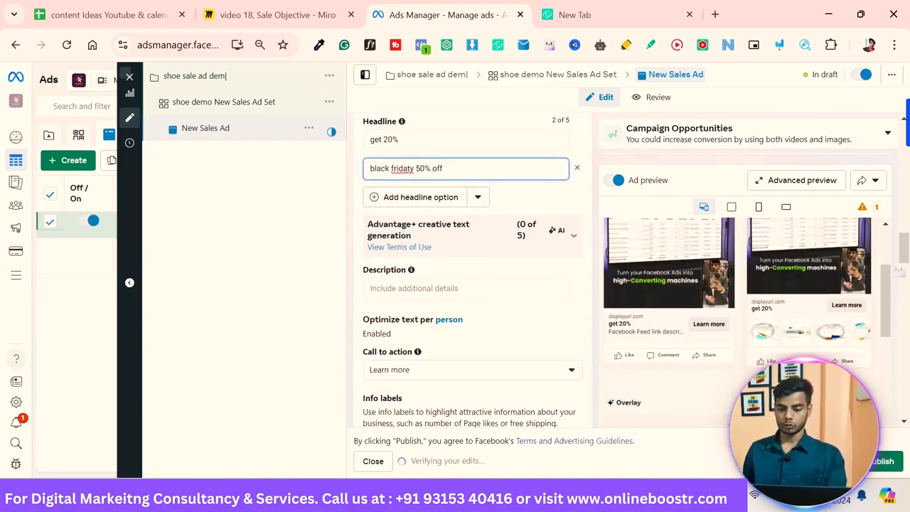
click(465, 289)
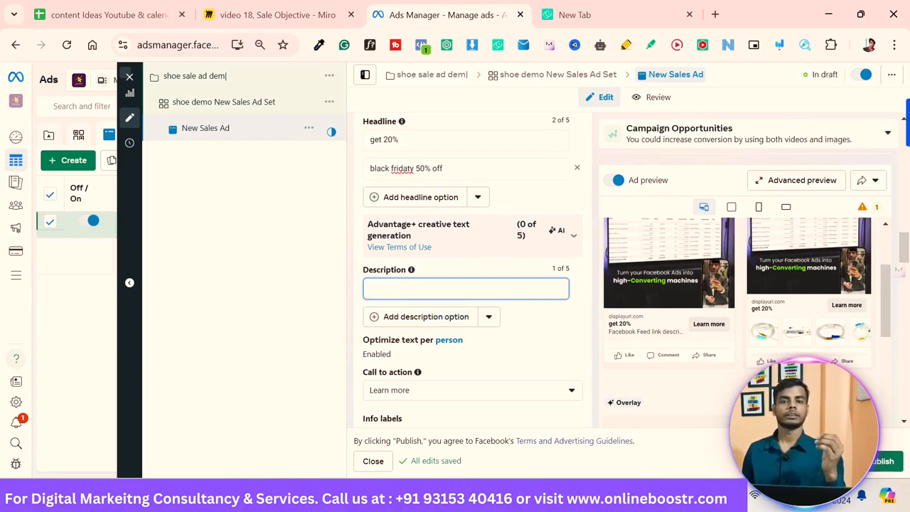
scroll(481, 384, down, 1)
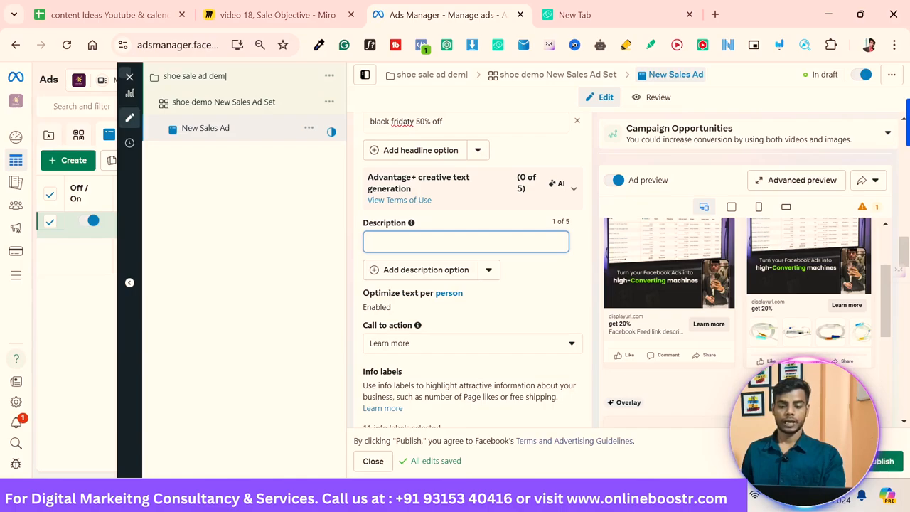
scroll(481, 384, down, 1)
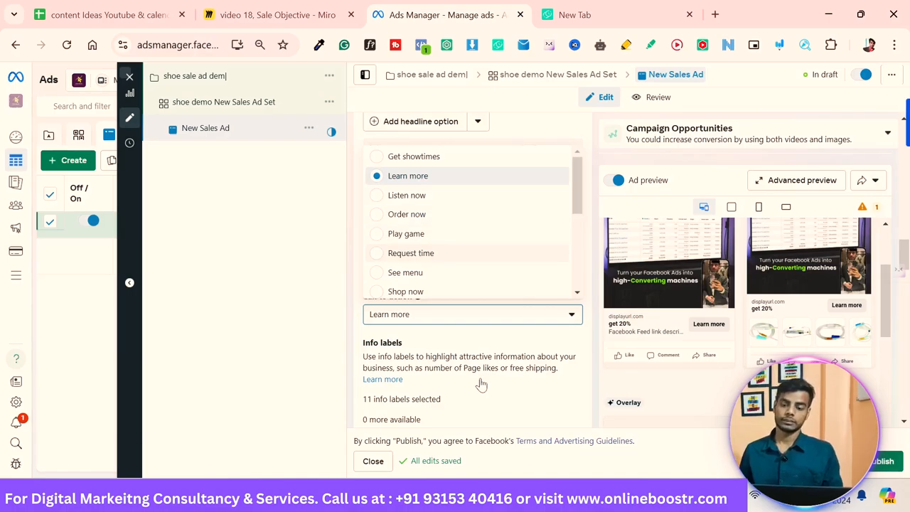
Step: Set the ad's call to action to Shop now
key(Down)
key(Down)
key(Down)
key(Down)
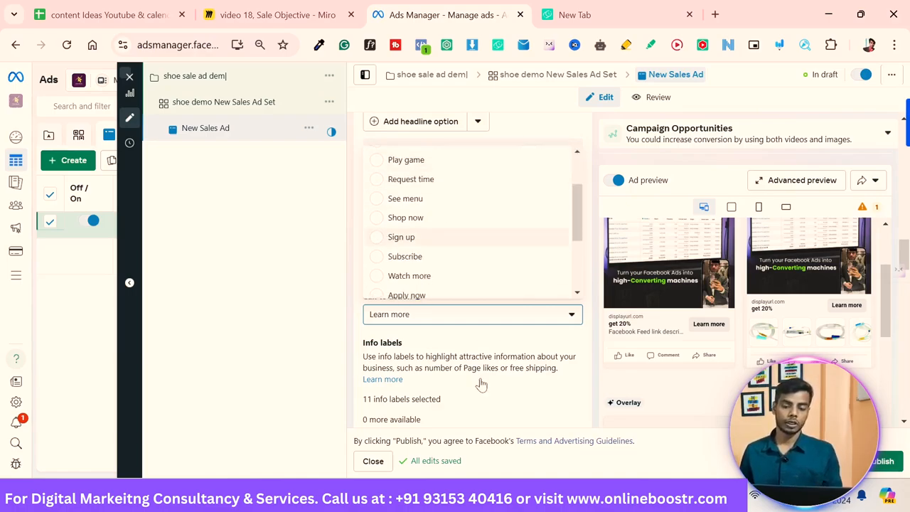
key(Down)
key(Down)
key(Down)
key(Down)
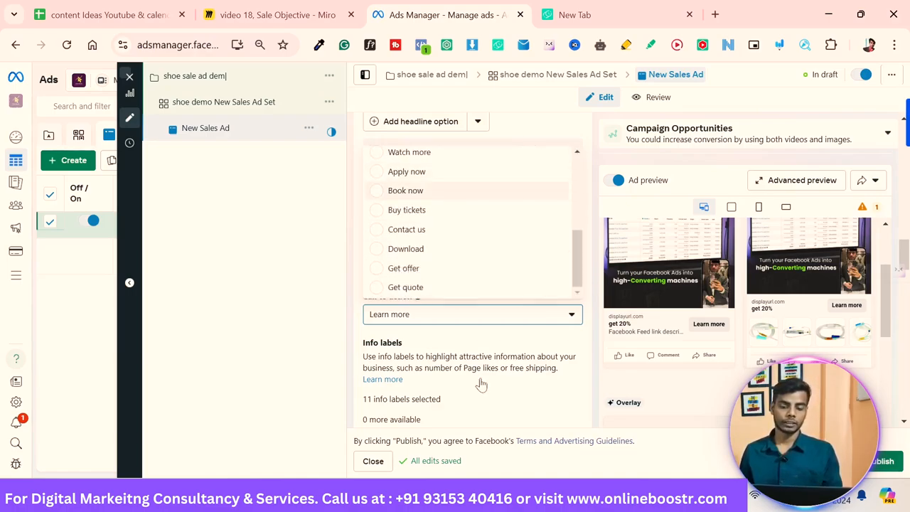
key(Up)
key(Up)
key(Up)
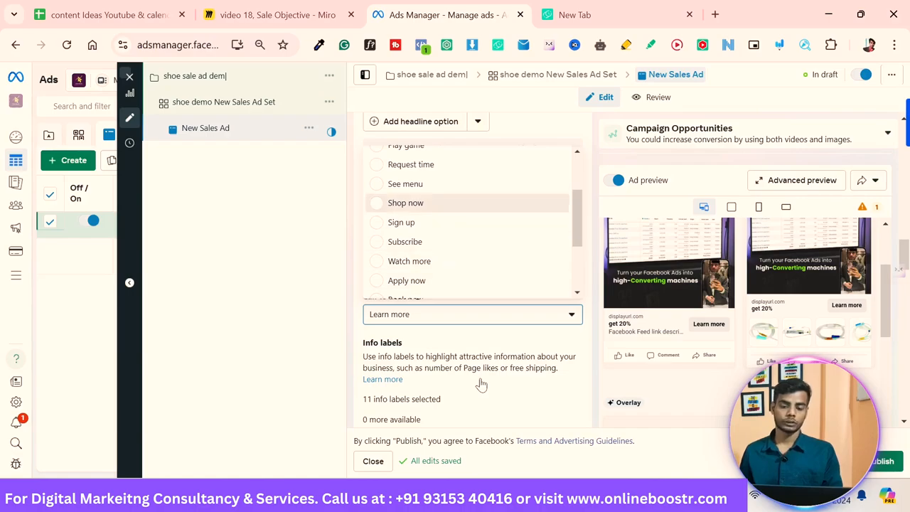
key(Return)
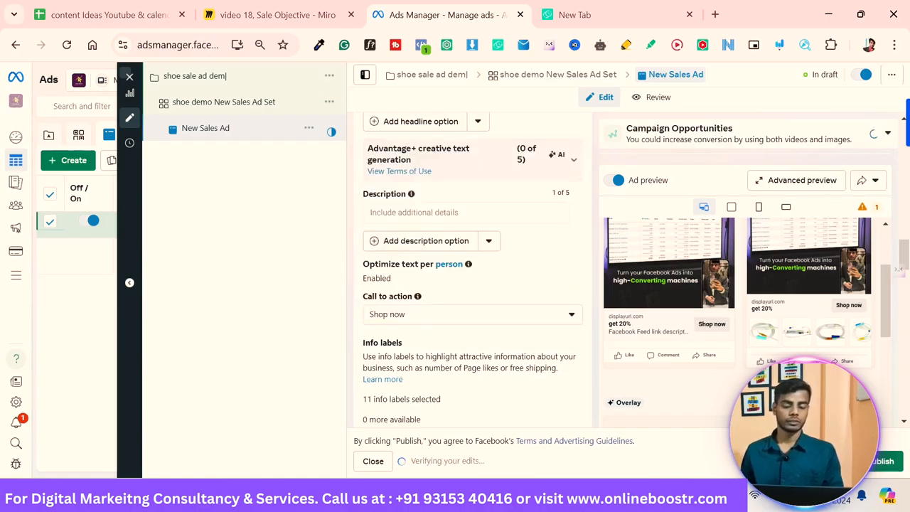
Step: Enter onlineboostr.com as the destination website URL
scroll(481, 384, down, 1)
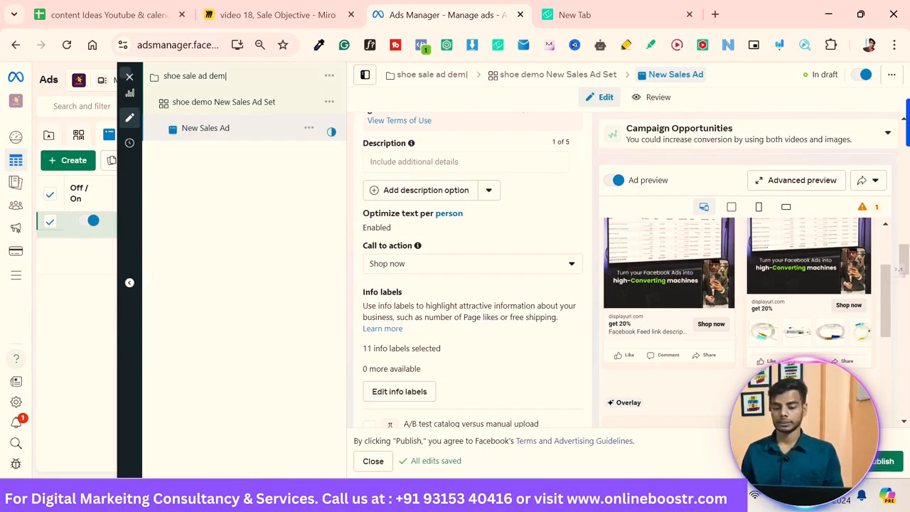
scroll(481, 385, down, 1)
scroll(481, 384, down, 2)
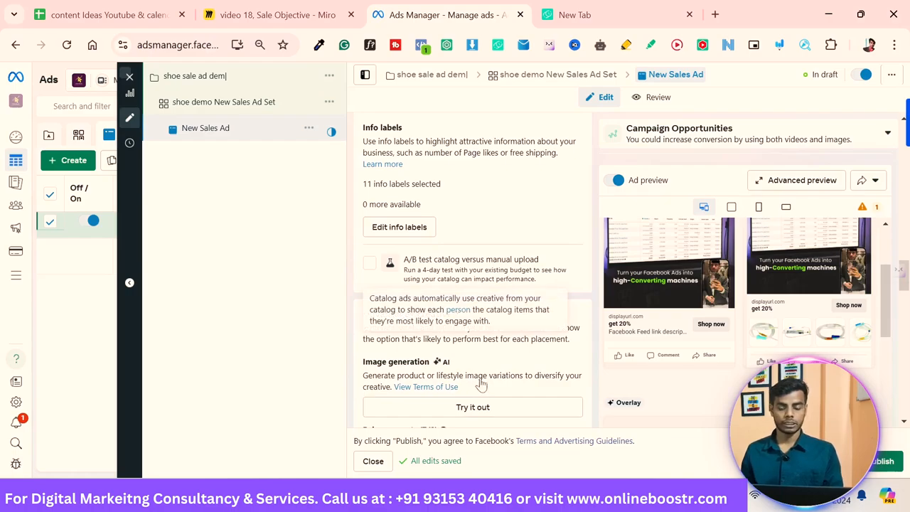
scroll(480, 384, down, 1)
scroll(480, 384, down, 4)
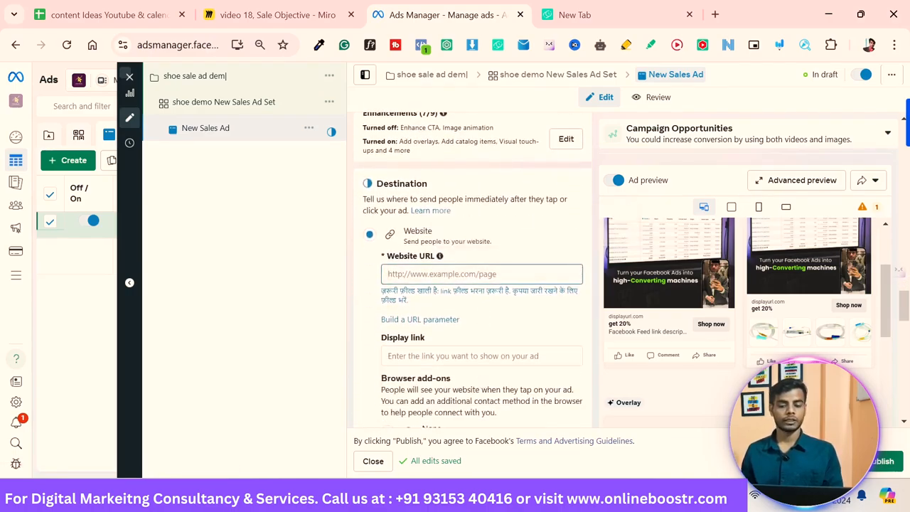
text(o)
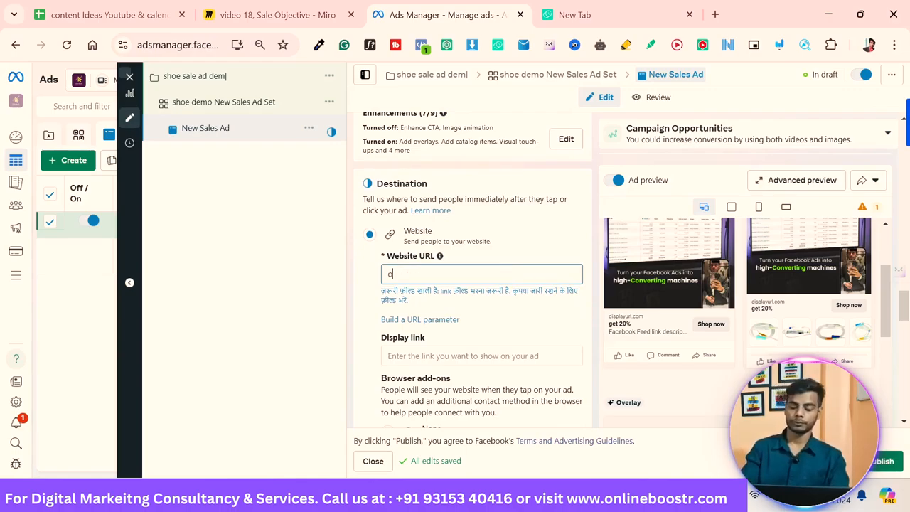
text(nlineboostr.com)
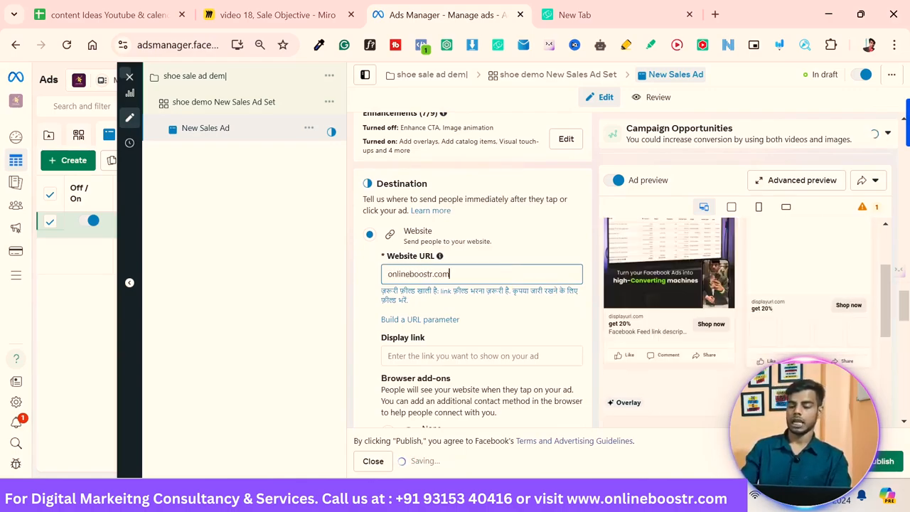
mouse_move(553, 426)
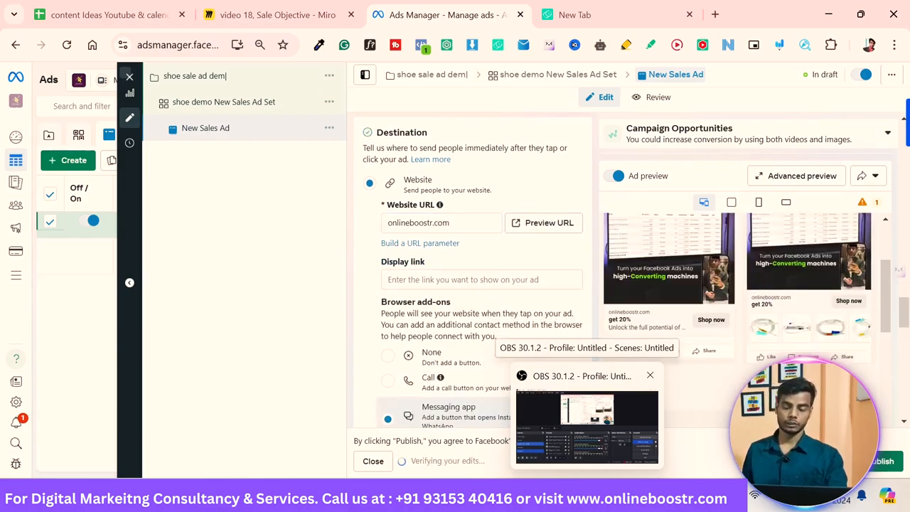
Step: Copy the website URL and paste it into the display link field
double_click(441, 222)
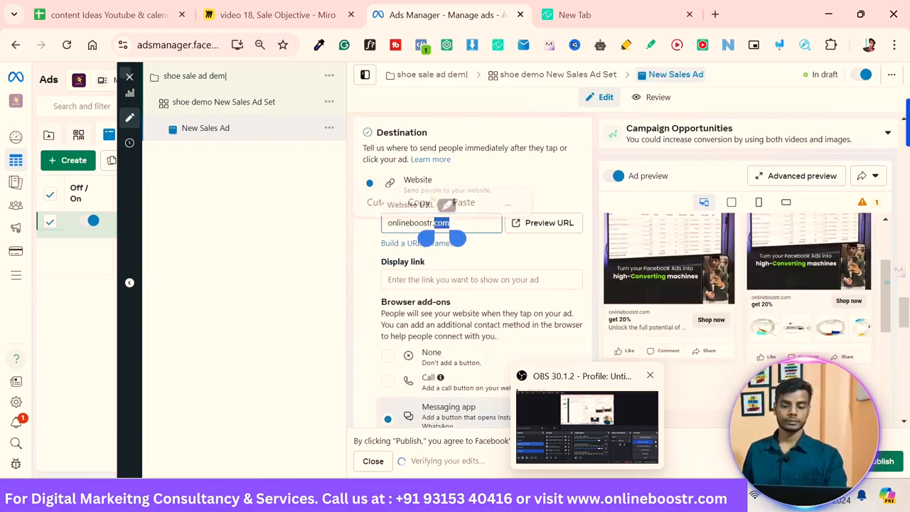
key(ctrl+a)
key(ctrl+c)
click(481, 279)
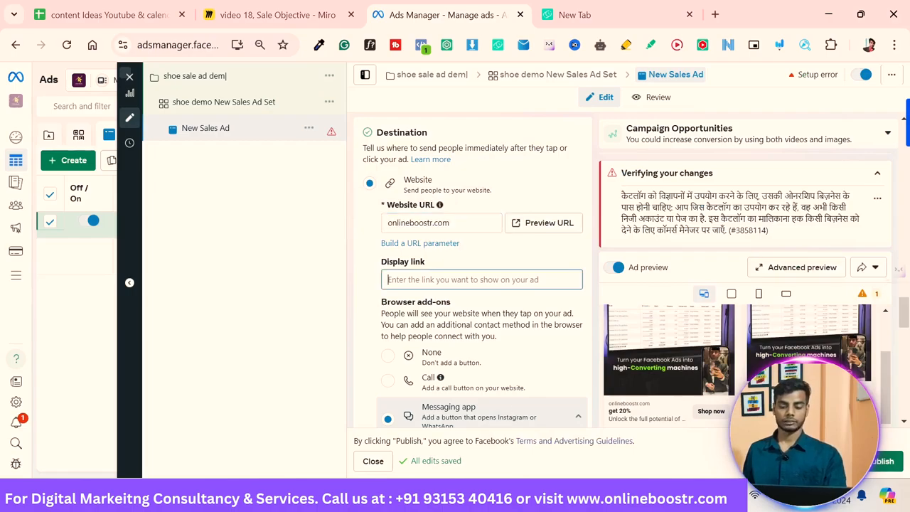
key(ctrl+v)
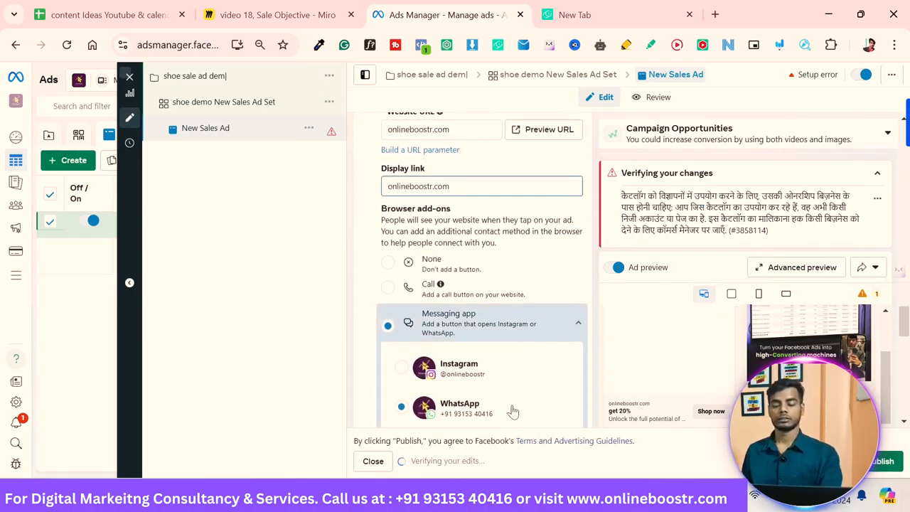
Step: Scroll through the browser add-ons, tracking and URL parameter settings of the ad
scroll(513, 412, down, 2)
scroll(514, 411, up, 3)
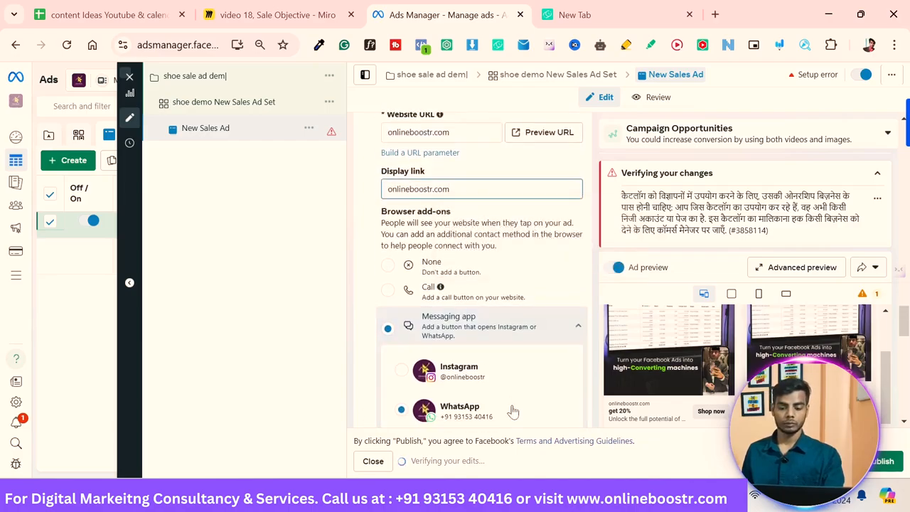
scroll(513, 411, down, 5)
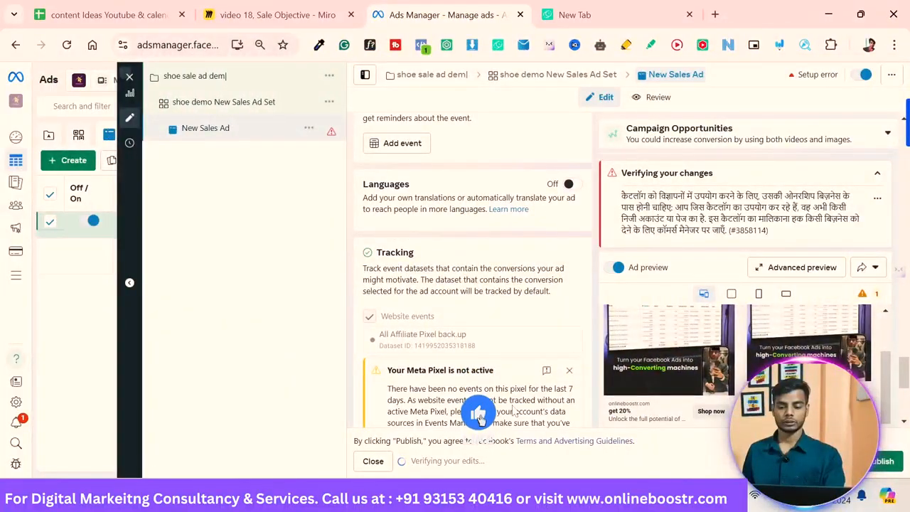
scroll(491, 422, down, 2)
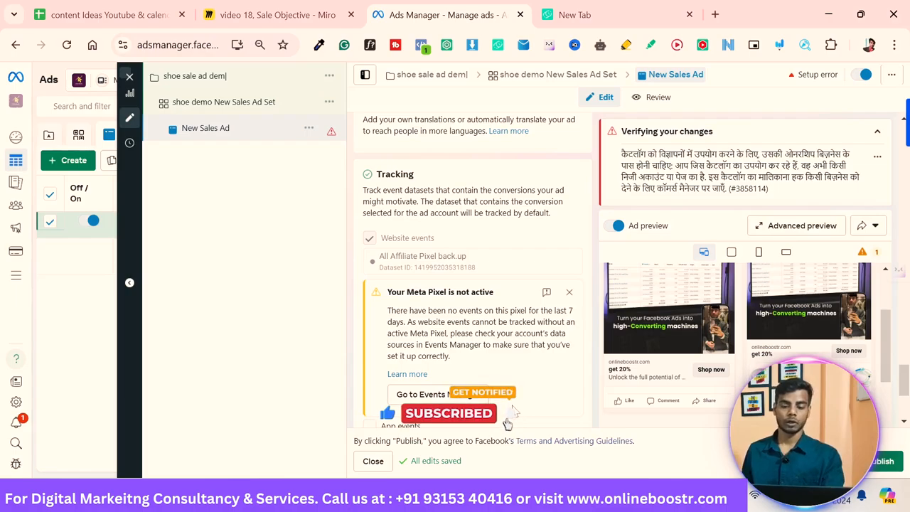
scroll(509, 427, down, 1)
scroll(509, 418, down, 1)
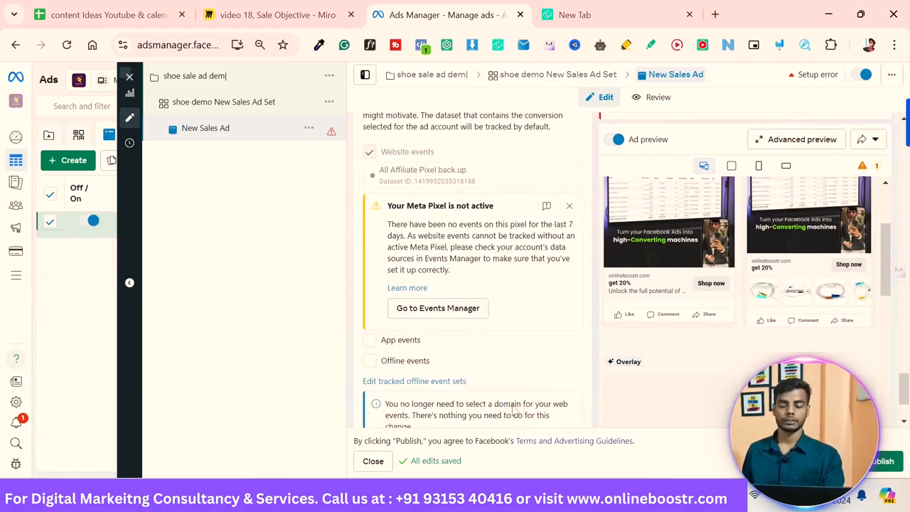
scroll(515, 411, down, 1)
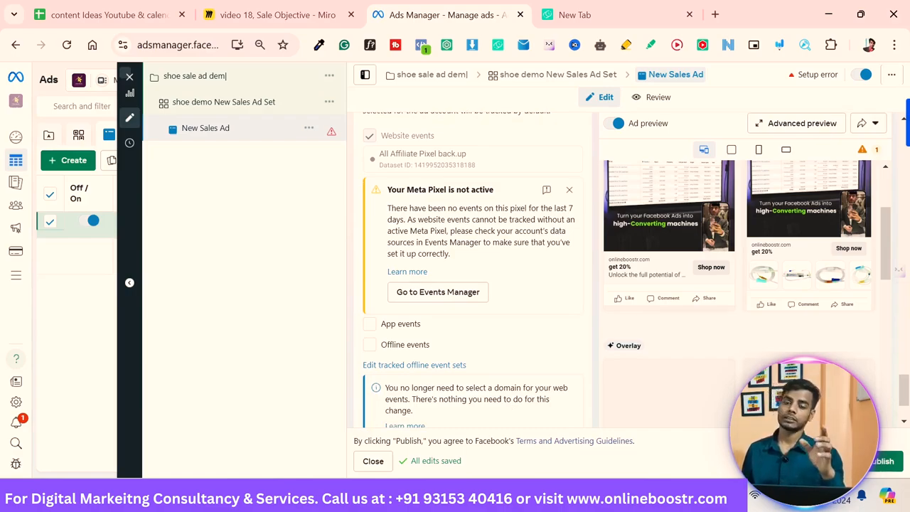
scroll(515, 411, down, 3)
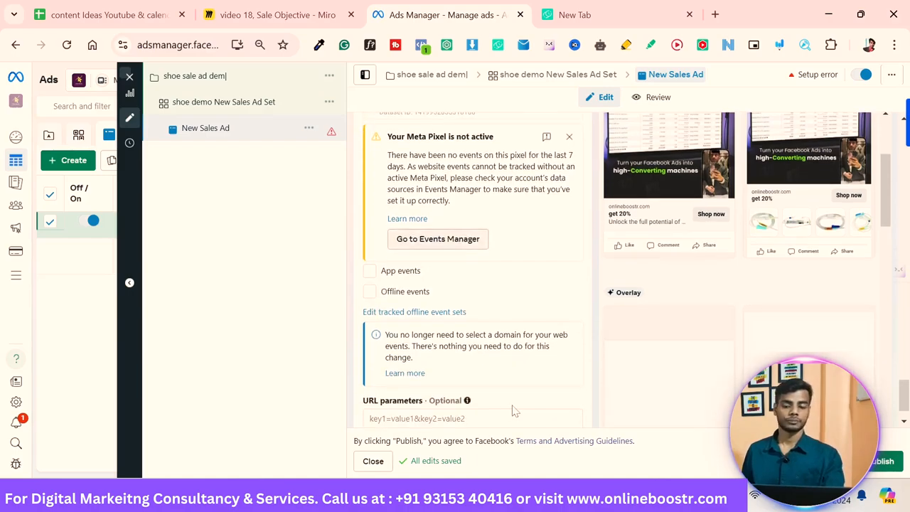
scroll(515, 411, down, 2)
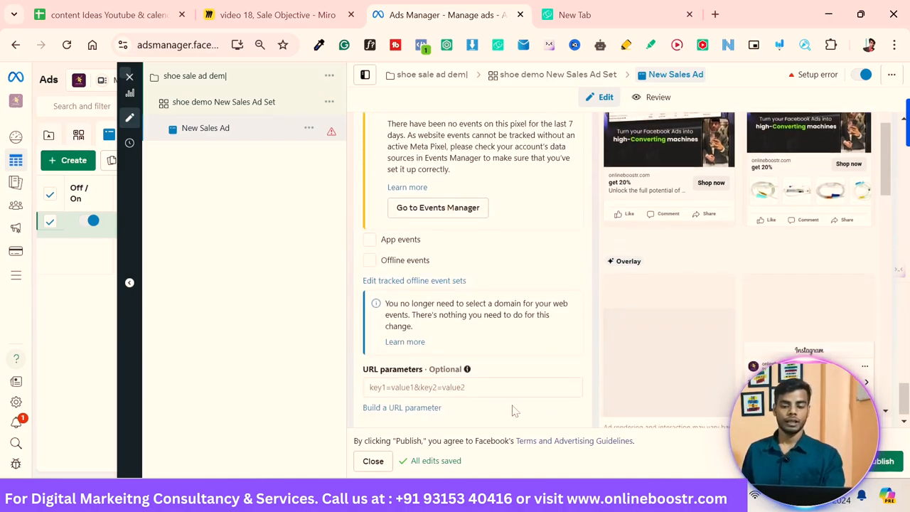
scroll(515, 411, down, 1)
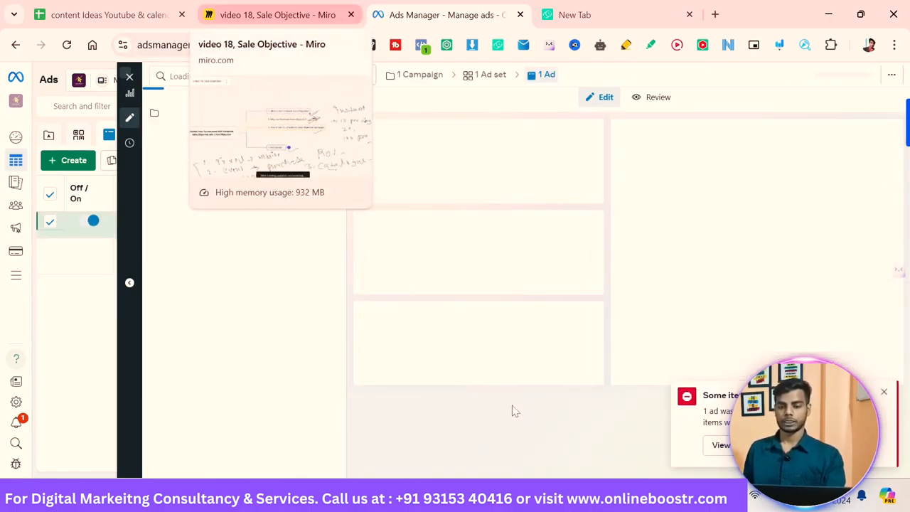
Step: Switch to the Miro board and handwrite "cost per result = 50 - R 2500" beneath the top notes
click(306, 16)
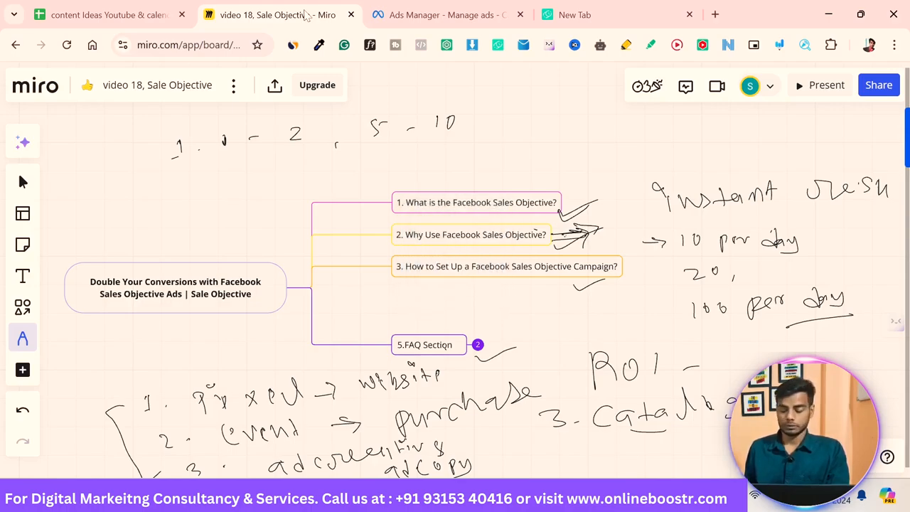
mouse_move(183, 173)
mouse_down()
mouse_move(172, 184)
mouse_move(189, 187)
mouse_move(200, 175)
mouse_up()
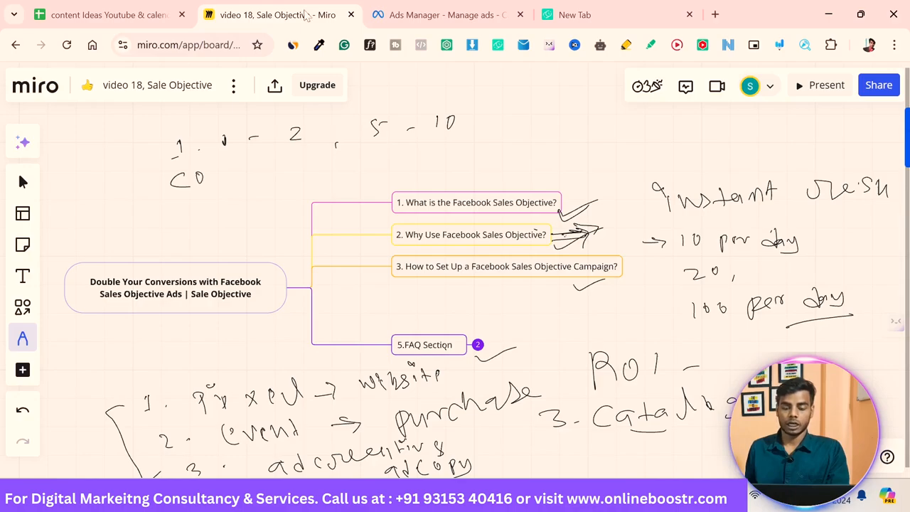
drag(222, 171, 211, 185)
mouse_move(228, 169)
mouse_down()
mouse_move(229, 182)
mouse_move(335, 158)
mouse_move(344, 165)
mouse_up()
drag(346, 148, 350, 165)
mouse_move(359, 160)
mouse_down()
mouse_move(372, 153)
mouse_move(367, 162)
mouse_up()
drag(377, 146, 413, 149)
drag(400, 154, 449, 161)
drag(446, 147, 458, 146)
mouse_move(468, 148)
mouse_down()
mouse_move(464, 157)
mouse_move(470, 148)
mouse_up()
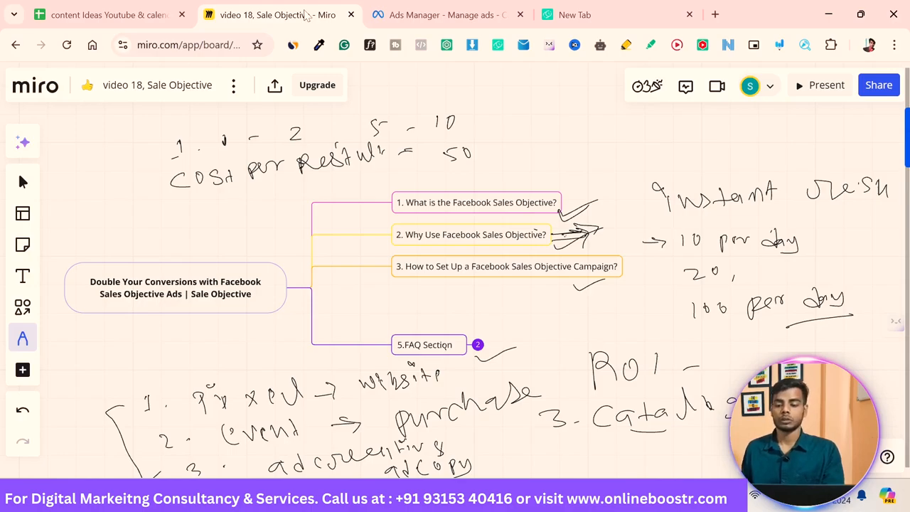
drag(490, 151, 523, 146)
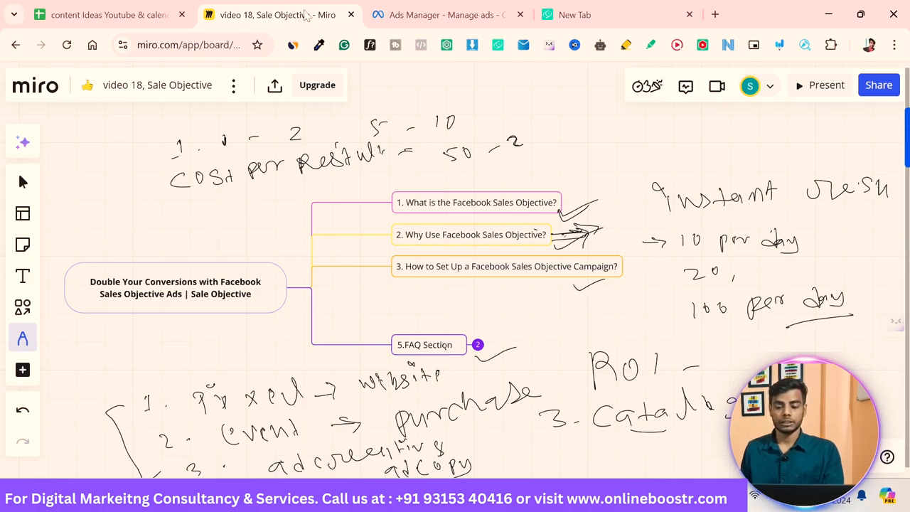
drag(515, 140, 515, 147)
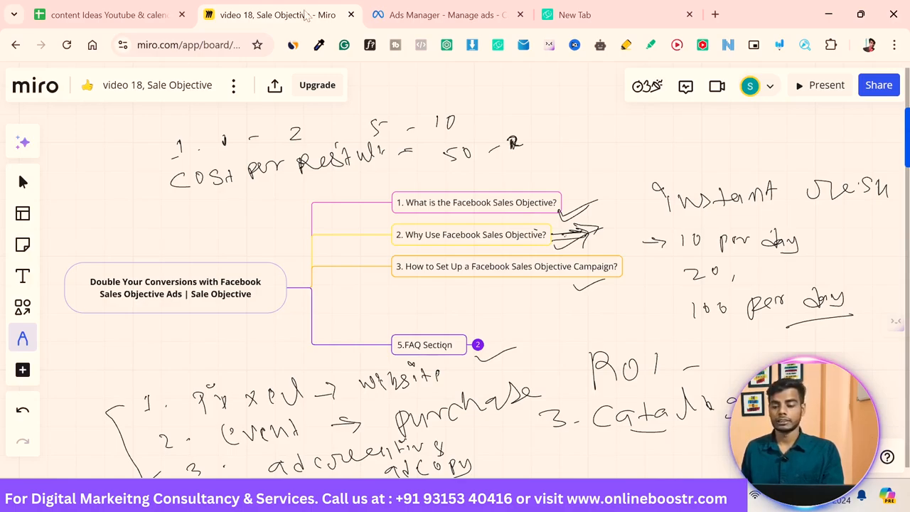
drag(563, 137, 569, 145)
mouse_move(581, 135)
mouse_down()
mouse_move(575, 146)
mouse_move(618, 139)
mouse_move(595, 150)
mouse_move(623, 144)
mouse_up()
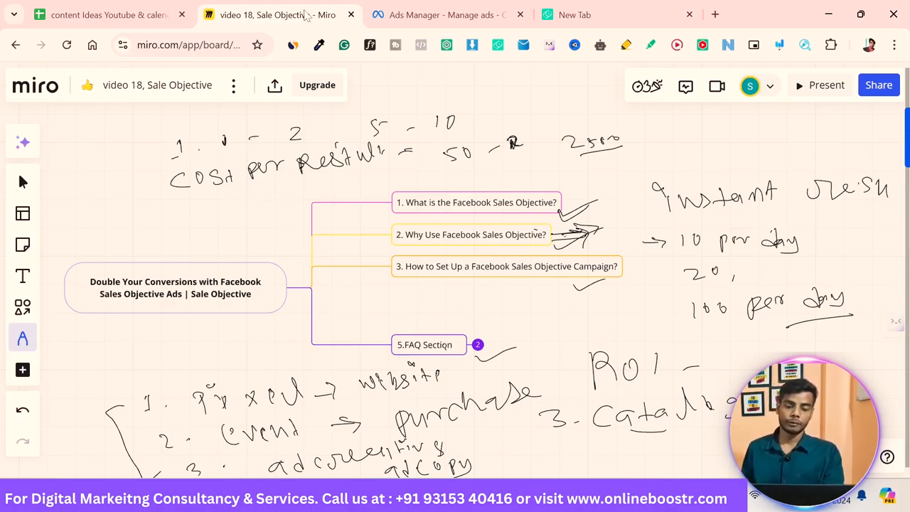
Step: Handwrite "2. 1000 sale" followed by an arrow on the next line
mouse_move(174, 205)
mouse_down()
mouse_move(179, 218)
mouse_move(279, 200)
mouse_up()
mouse_move(290, 179)
mouse_down()
mouse_move(293, 199)
mouse_move(310, 190)
mouse_up()
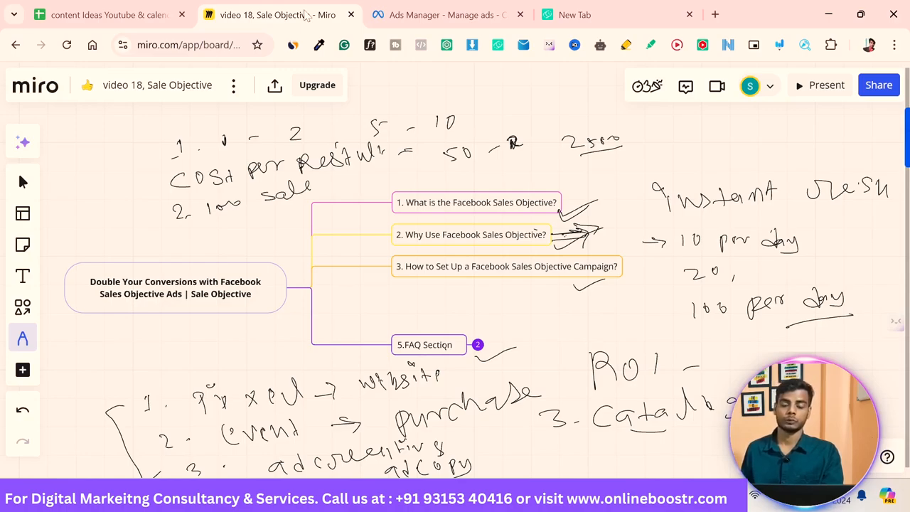
click(328, 187)
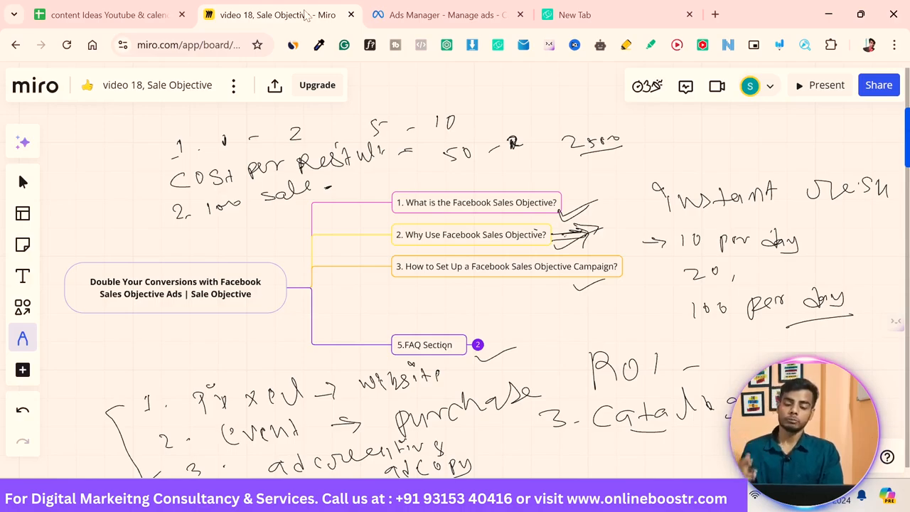
drag(327, 189, 350, 186)
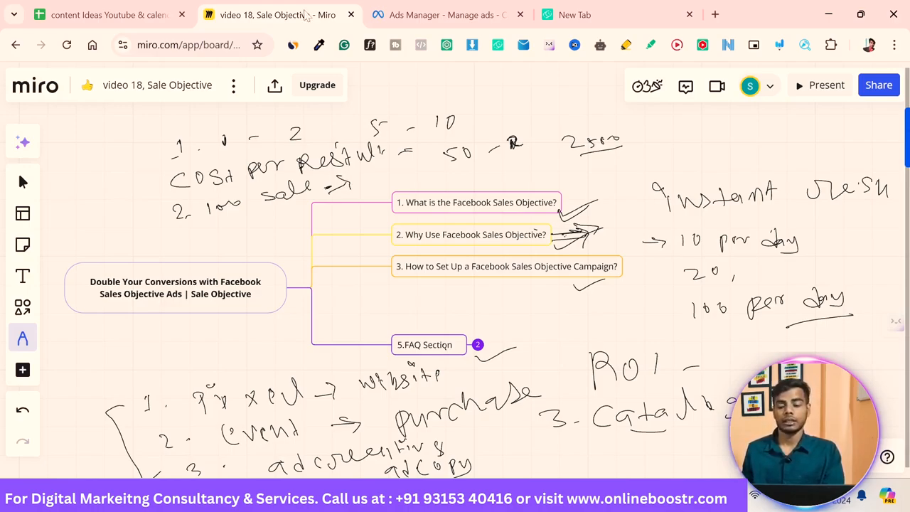
Step: Handwrite "50x100 - 5000 per" after the arrow and underline the 1000 with a mark
mouse_move(396, 166)
mouse_down()
mouse_move(395, 177)
mouse_move(405, 168)
mouse_up()
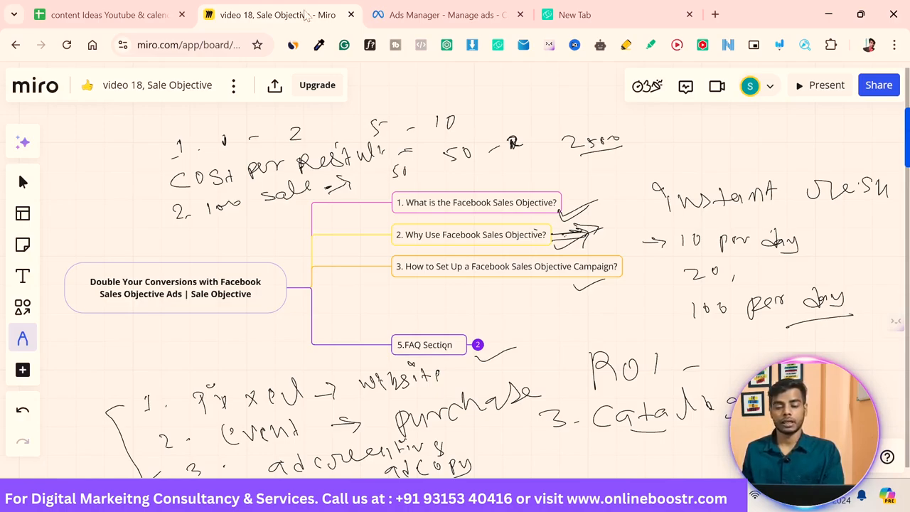
drag(414, 168, 426, 178)
mouse_move(427, 168)
mouse_down()
mouse_move(418, 178)
mouse_move(442, 169)
mouse_up()
drag(451, 167, 512, 177)
drag(513, 167, 520, 166)
drag(527, 169, 538, 170)
drag(550, 169, 575, 182)
drag(572, 171, 601, 165)
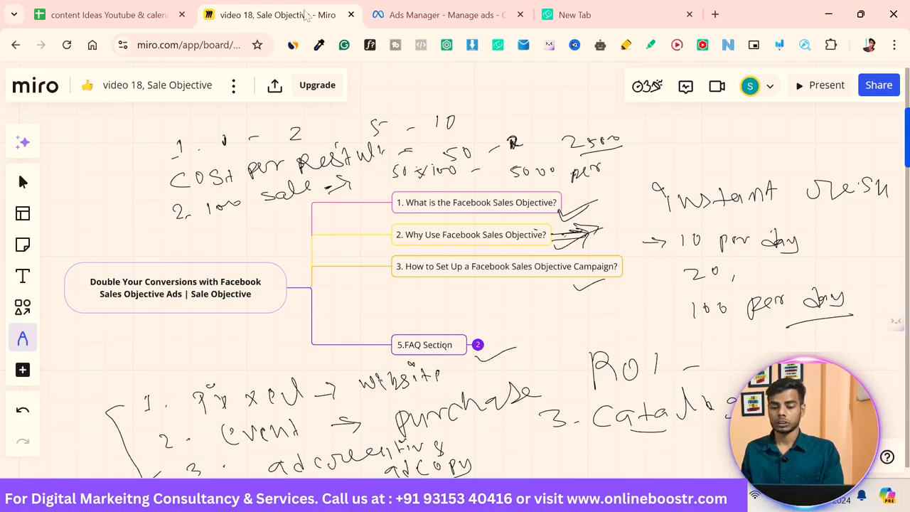
drag(226, 221, 241, 214)
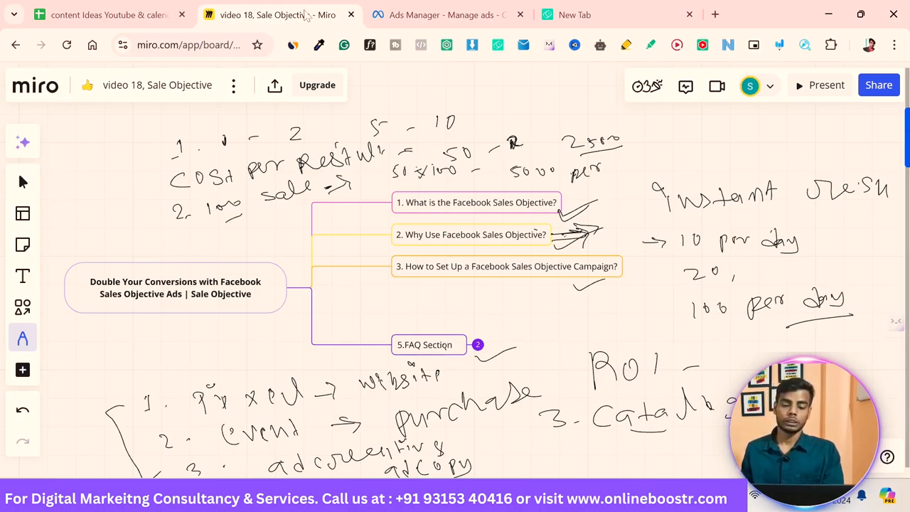
drag(231, 220, 231, 230)
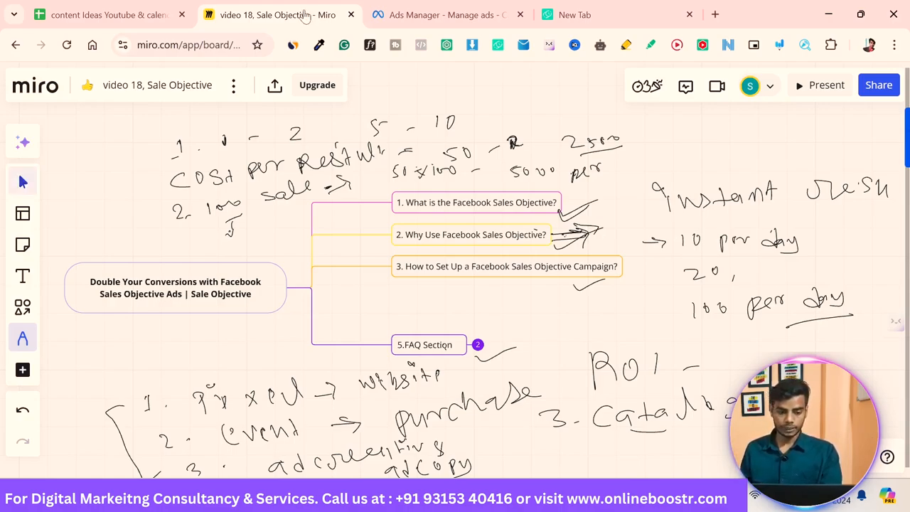
Step: Expand the FAQ Section branch of the mind map
click(22, 182)
click(478, 345)
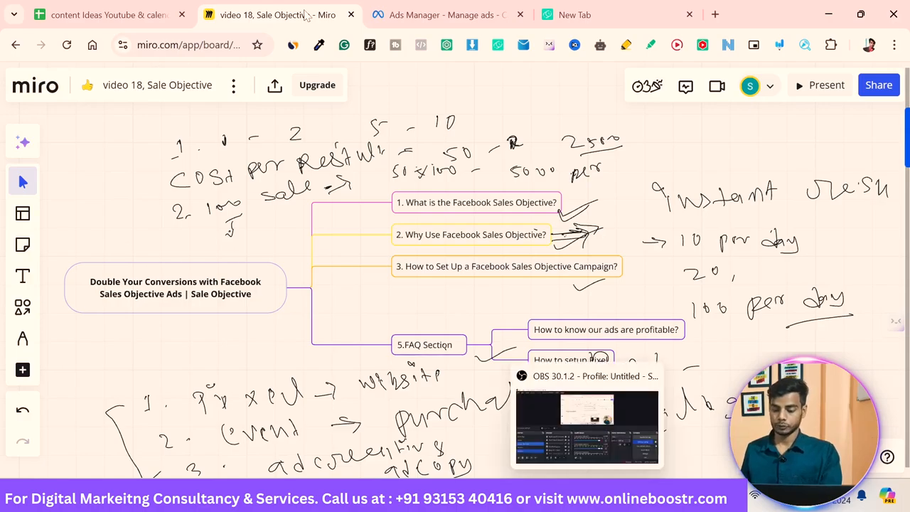
Step: Draw a long arrow from the "How to know our ads are profitable?" branch across to the right side of the board
scroll(610, 315, down, 5)
key(p)
drag(277, 183, 498, 204)
drag(454, 187, 481, 217)
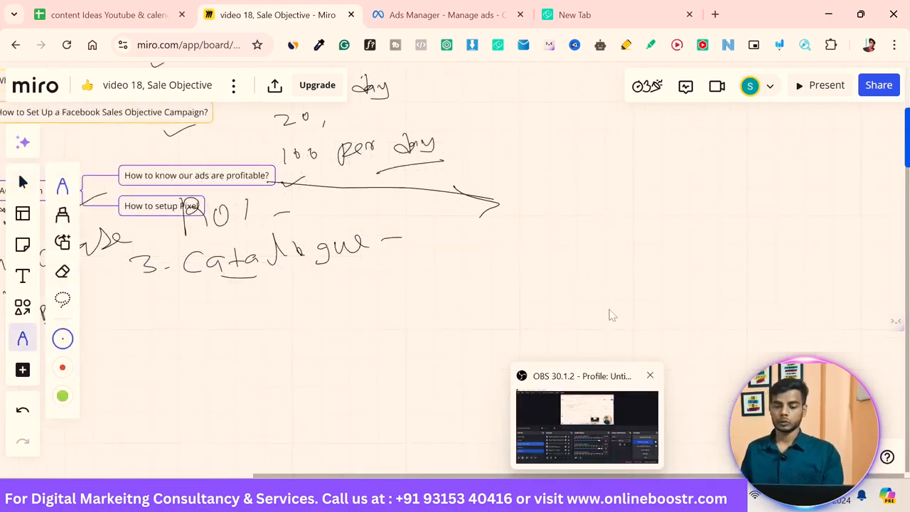
Step: Handwrite "ROAS" followed by an arrow at the end of the long arrow
right_click(557, 208)
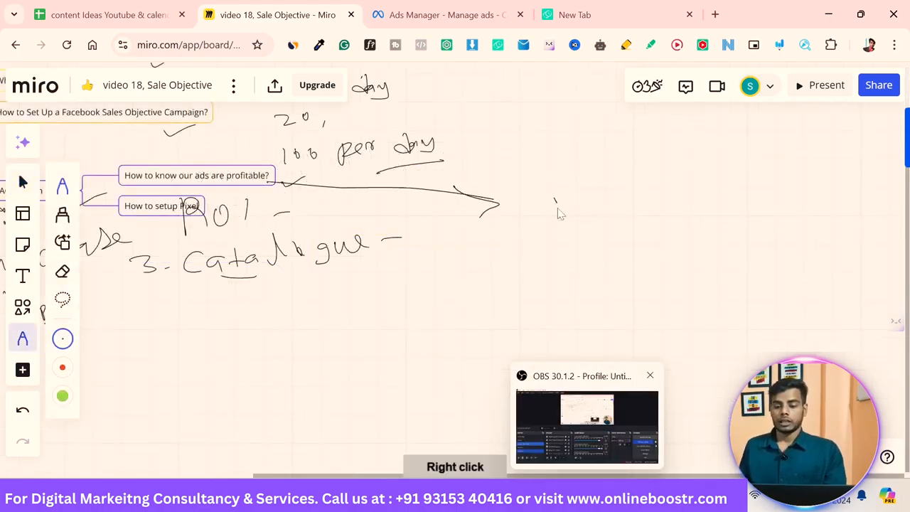
mouse_move(556, 191)
mouse_down()
mouse_move(584, 227)
mouse_move(638, 191)
mouse_move(648, 208)
mouse_up()
drag(670, 185, 667, 208)
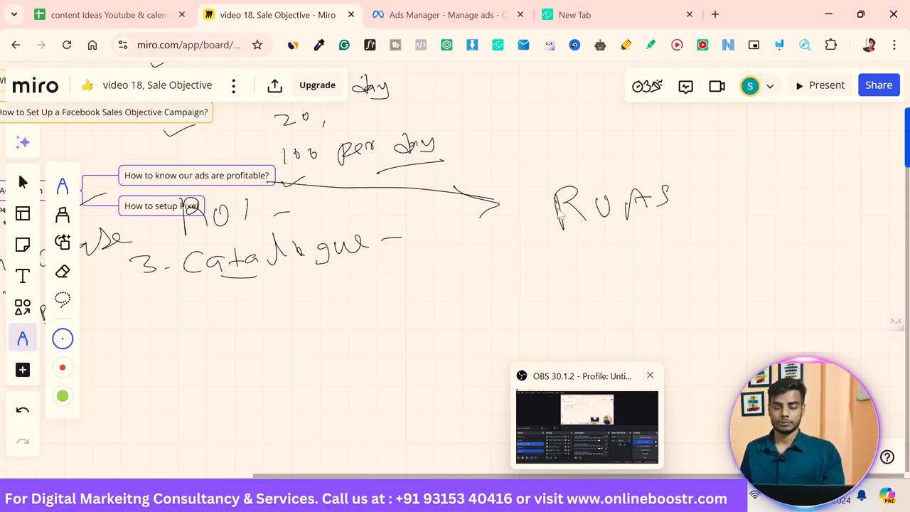
drag(689, 204, 707, 202)
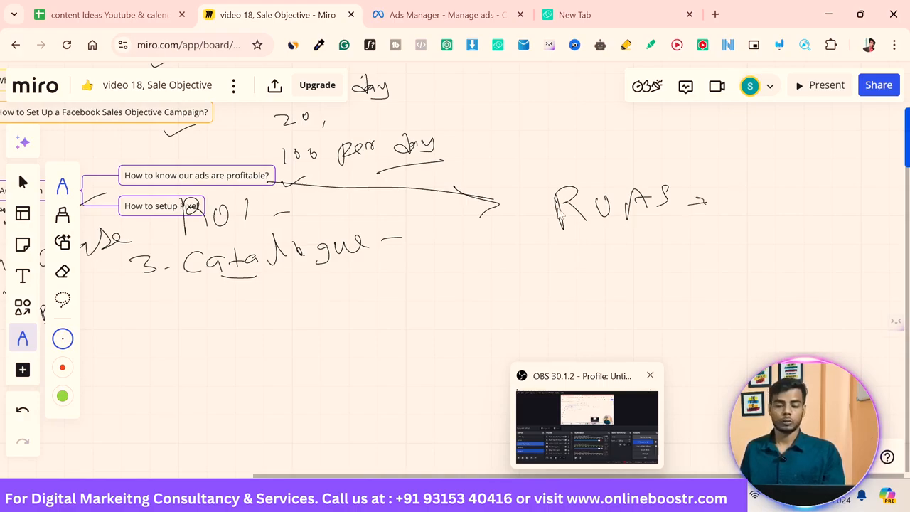
Step: Handwrite "1, 2, 3" after the ROAS arrow, underline ROAS, and mark the 2 with an underline and downward arrow
mouse_move(737, 189)
mouse_down()
mouse_move(736, 209)
mouse_move(752, 217)
mouse_up()
drag(773, 199, 791, 211)
drag(804, 212, 803, 220)
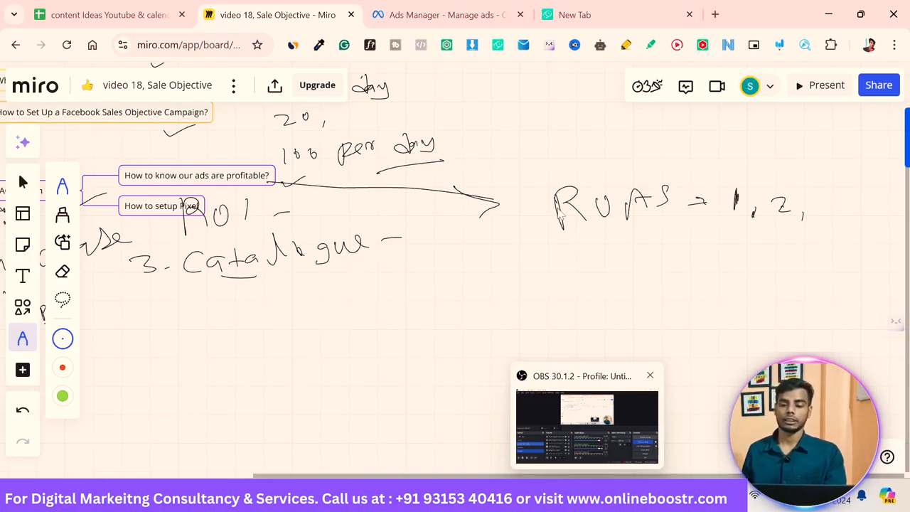
drag(598, 231, 635, 226)
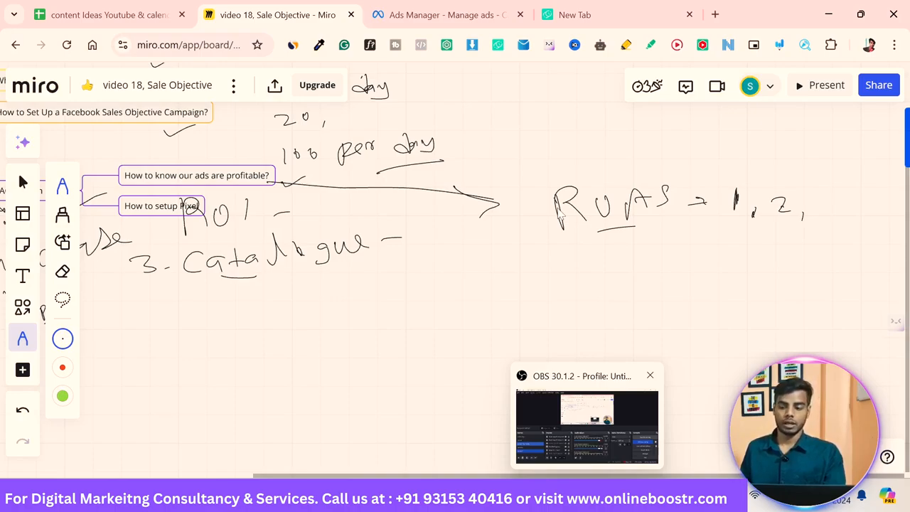
mouse_move(819, 187)
mouse_down()
mouse_move(829, 194)
mouse_move(823, 204)
mouse_up()
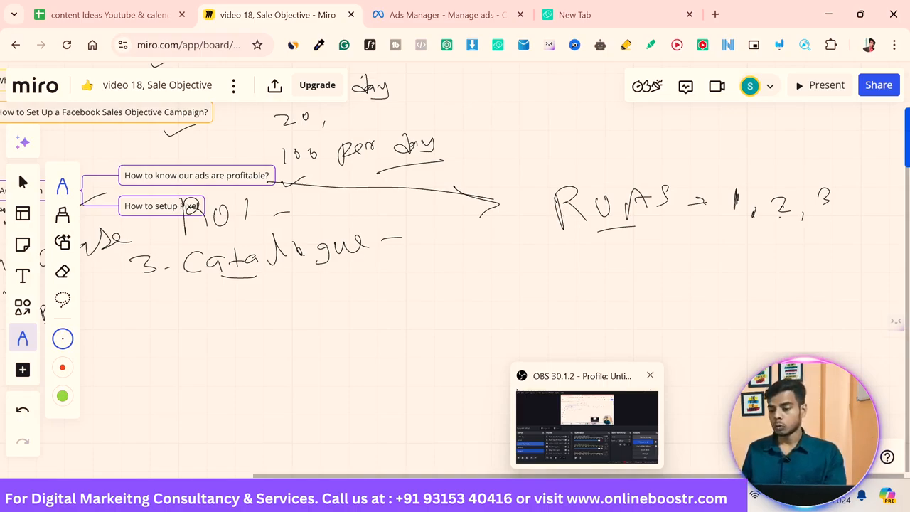
drag(780, 215, 795, 217)
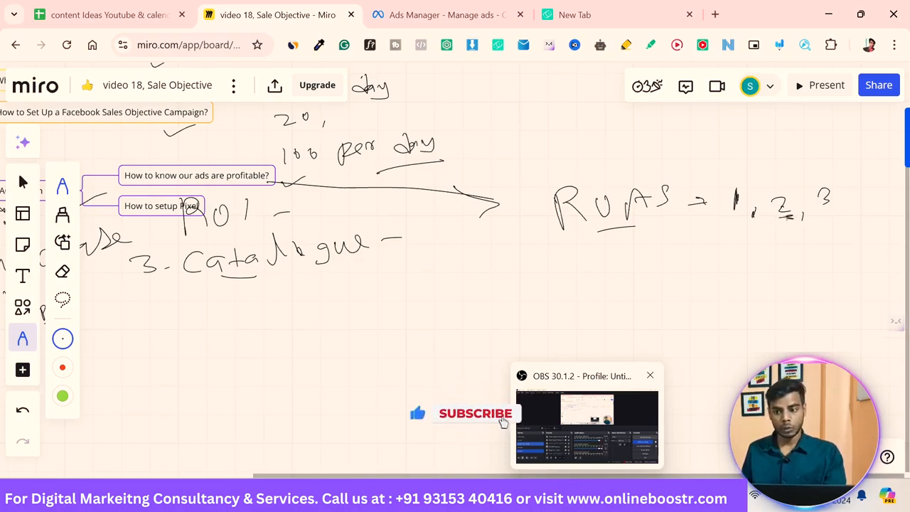
drag(782, 222, 785, 240)
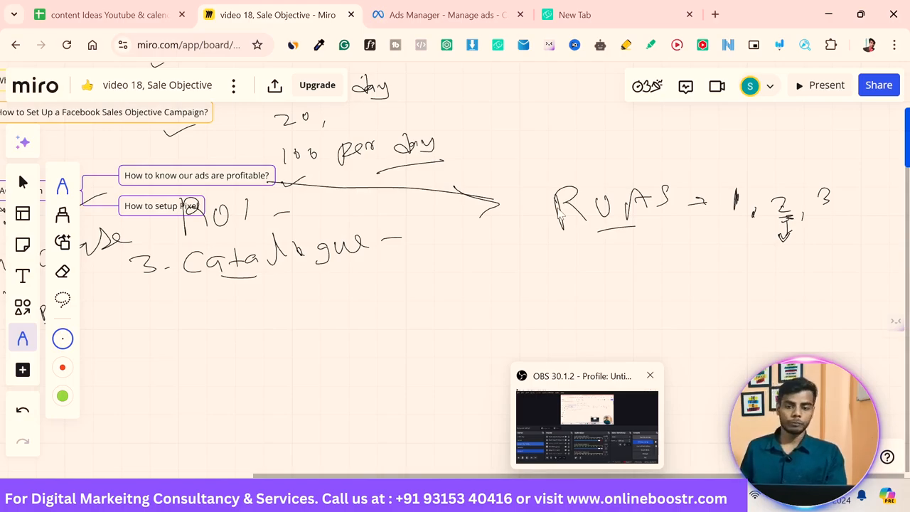
Step: Draw an arrow from the Catalogue line toward the right beneath the ROAS note
click(436, 17)
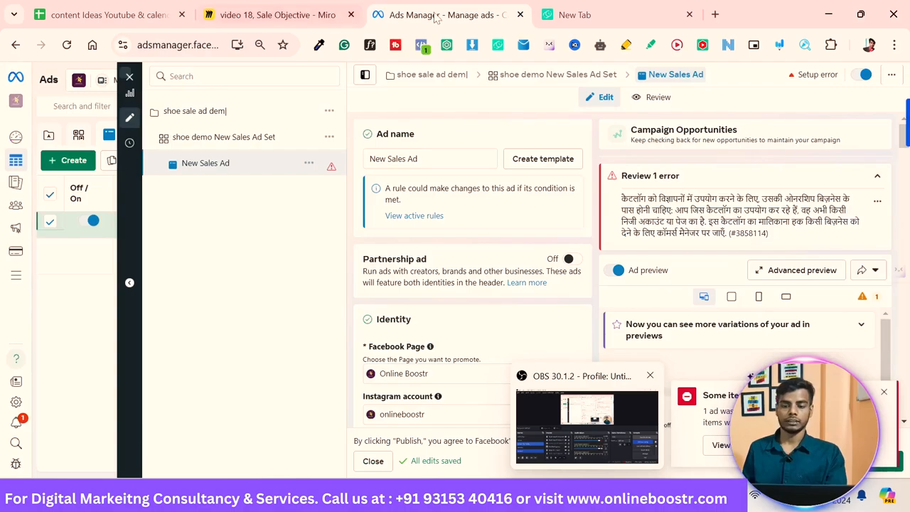
click(309, 17)
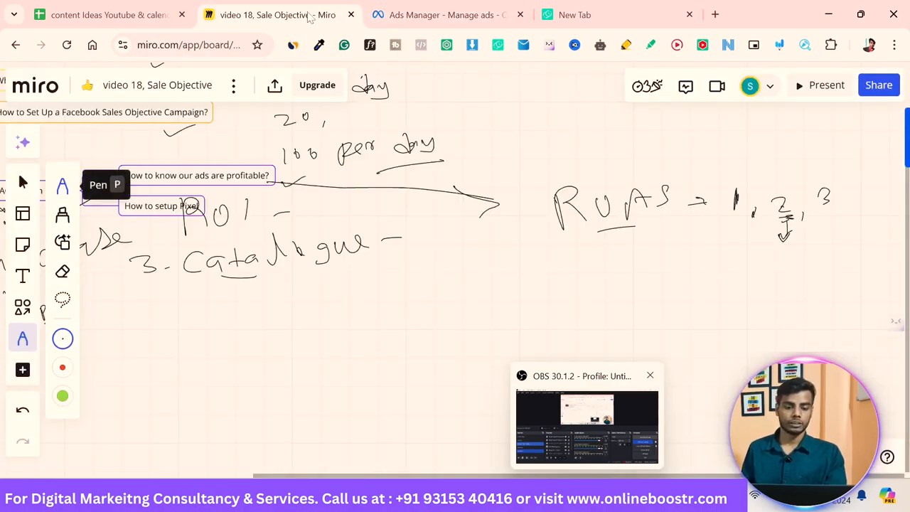
mouse_move(216, 210)
mouse_down()
mouse_move(431, 217)
mouse_move(430, 253)
mouse_up()
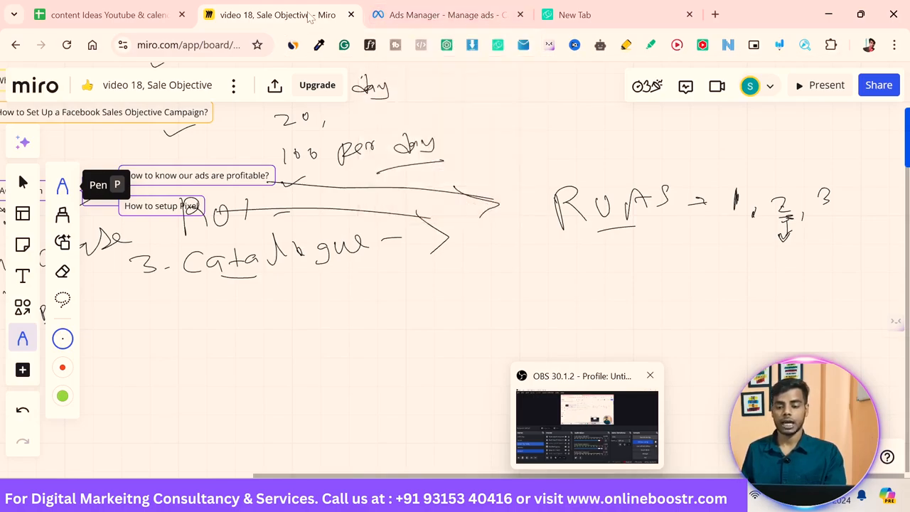
Step: Handwrite "Code - website" below the ROAS line and begin another note beneath it
mouse_move(496, 255)
mouse_down()
mouse_move(492, 280)
mouse_move(517, 263)
mouse_move(545, 282)
mouse_move(566, 281)
mouse_up()
mouse_move(587, 270)
mouse_down()
mouse_move(653, 264)
mouse_move(667, 281)
mouse_move(714, 286)
mouse_move(751, 283)
mouse_move(757, 270)
mouse_up()
drag(759, 279, 768, 271)
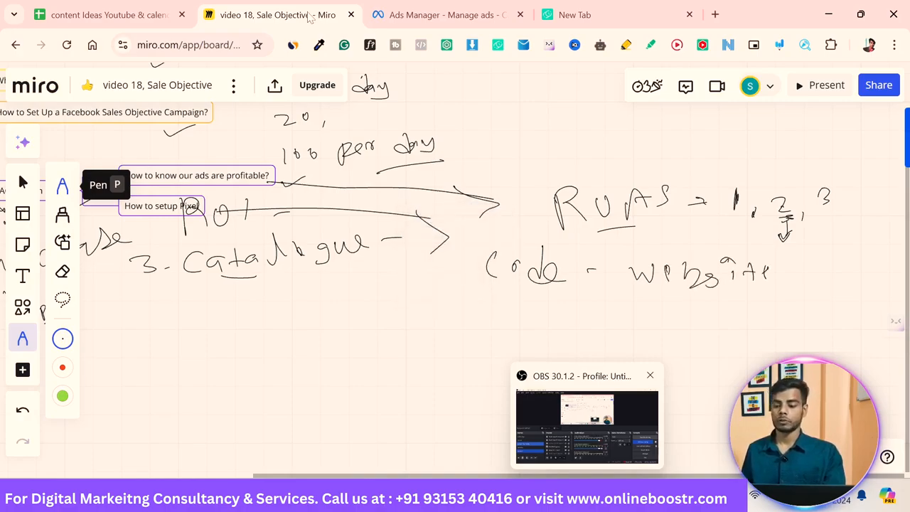
mouse_move(673, 300)
mouse_down()
mouse_move(656, 337)
mouse_move(728, 313)
mouse_up()
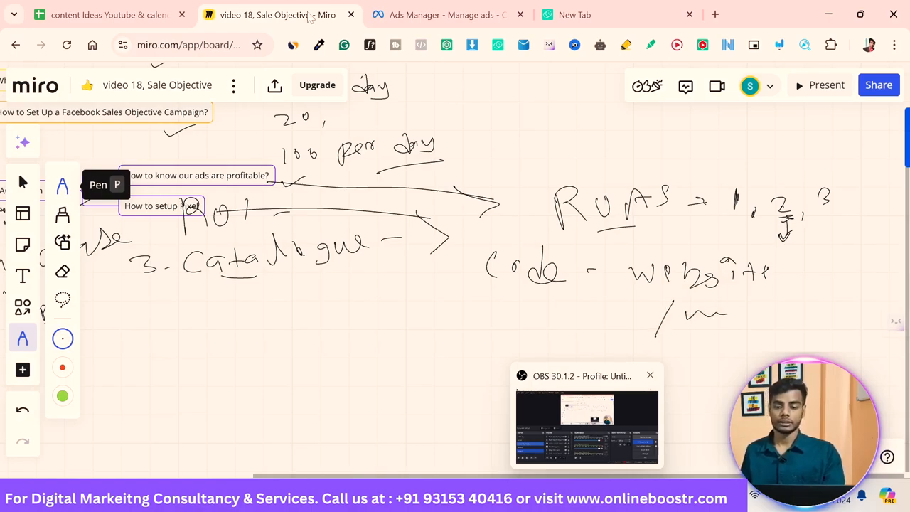